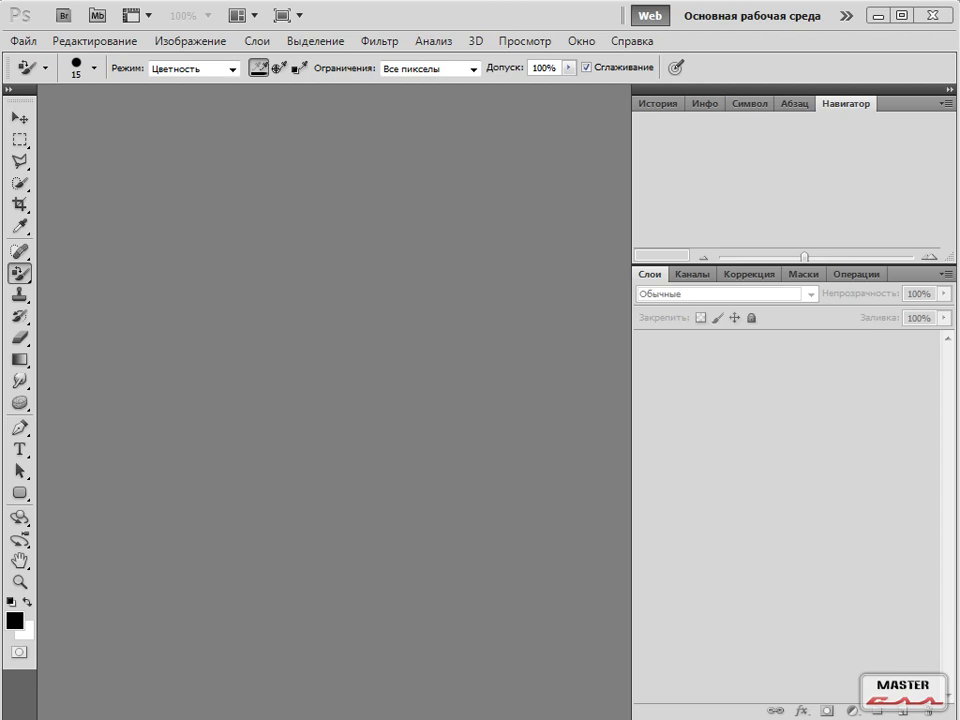
Activate the Brush tool and create a 1000 × 1000 pixel RGB document at 72 pixels/inch with a white background.
{"action": "left_click", "coordinate": [22, 276]}
{"action": "left_click", "coordinate": [57, 270]}
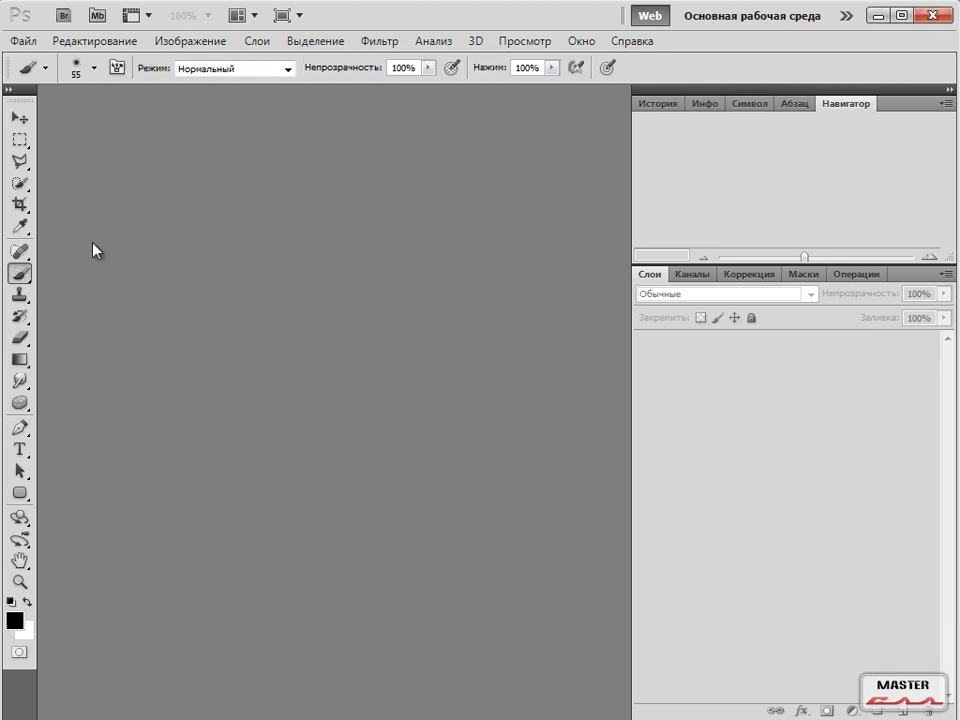
{"action": "left_click", "coordinate": [22, 41]}
{"action": "left_click", "coordinate": [43, 60]}
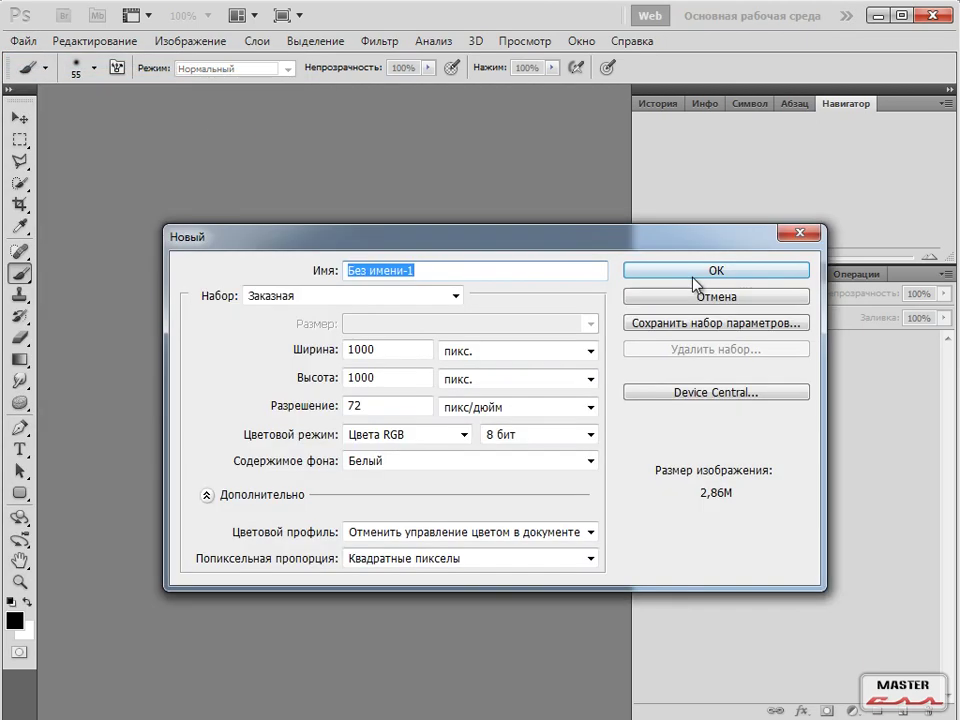
{"action": "left_click", "coordinate": [699, 277]}
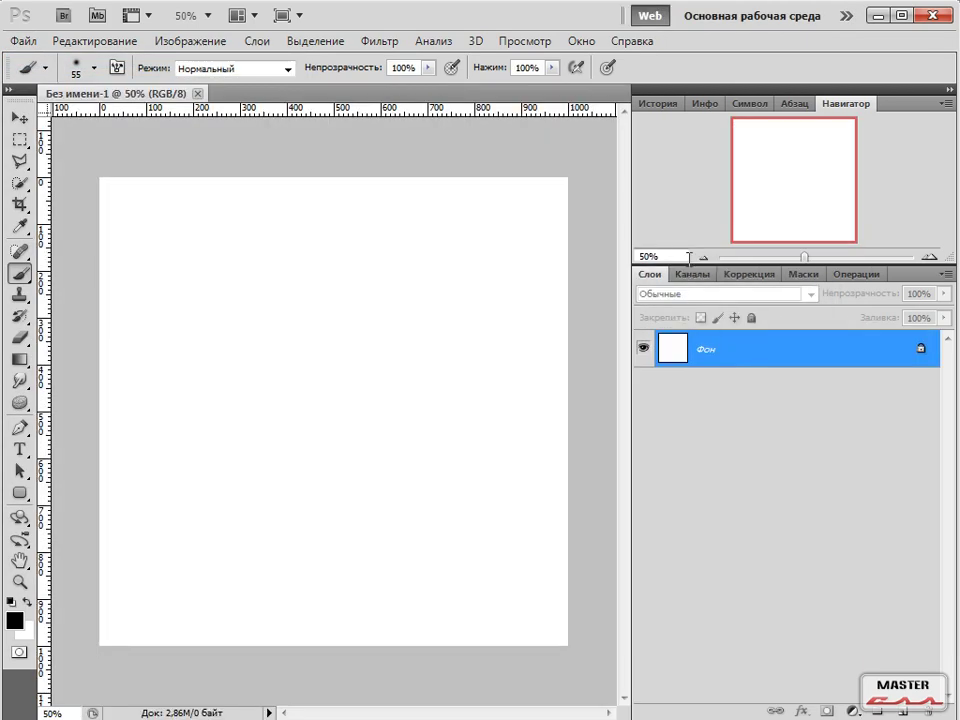
Set the foreground colour to bright blue #00baff and fill the background layer with the Paint Bucket tool.
{"action": "left_click", "coordinate": [19, 359]}
{"action": "left_click", "coordinate": [110, 378]}
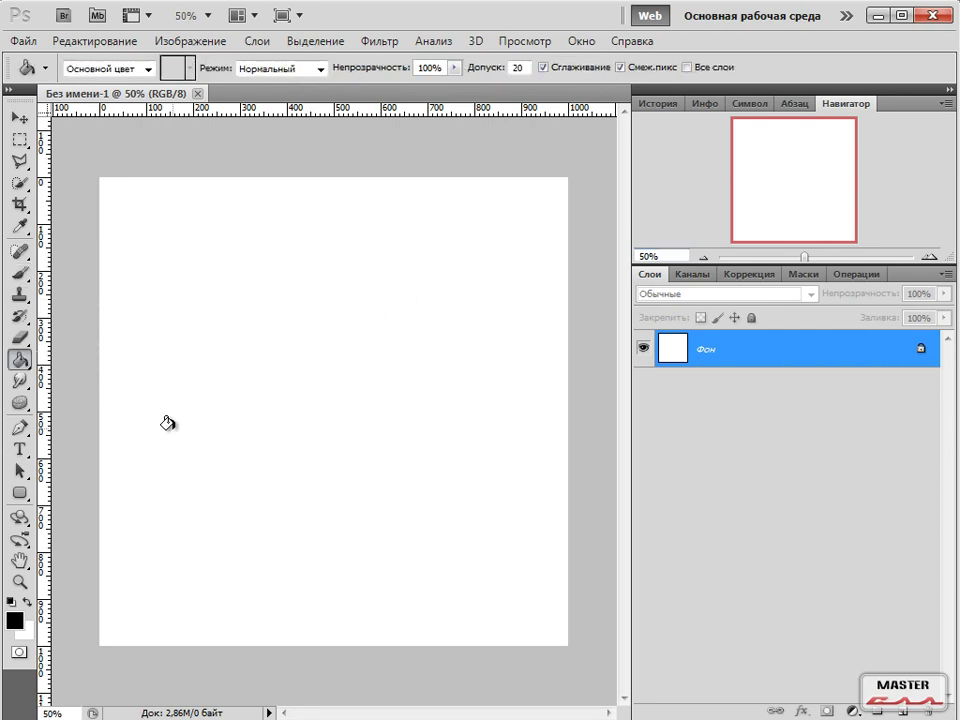
{"action": "left_click", "coordinate": [15, 620]}
{"action": "left_click_drag", "start_coordinate": [639, 380], "coordinate": [639, 300]}
{"action": "left_click", "coordinate": [614, 194]}
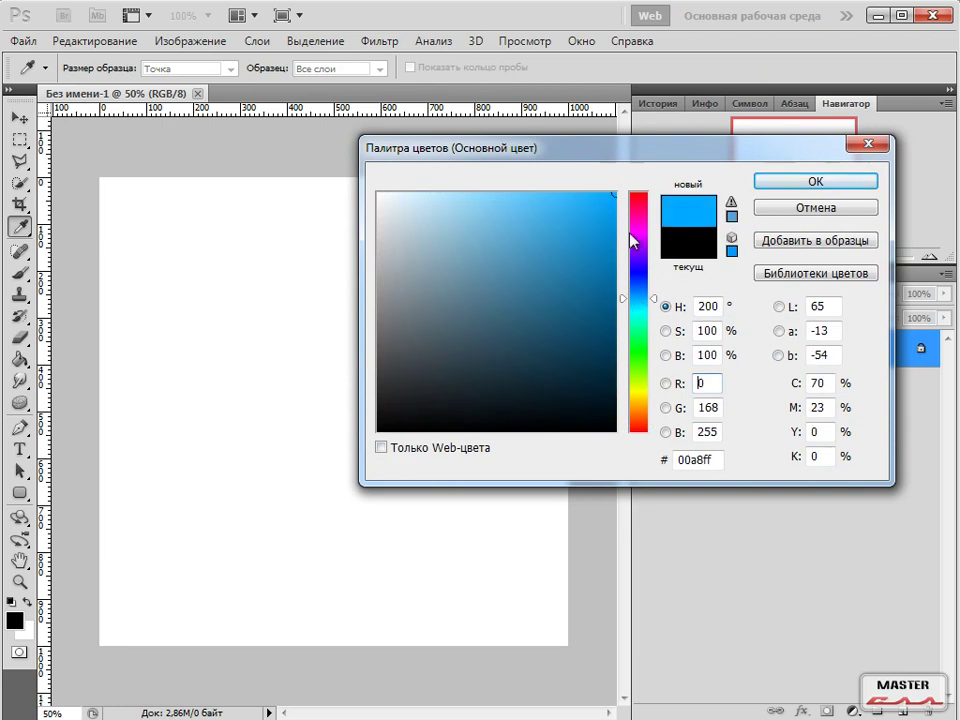
{"action": "left_click", "coordinate": [641, 303]}
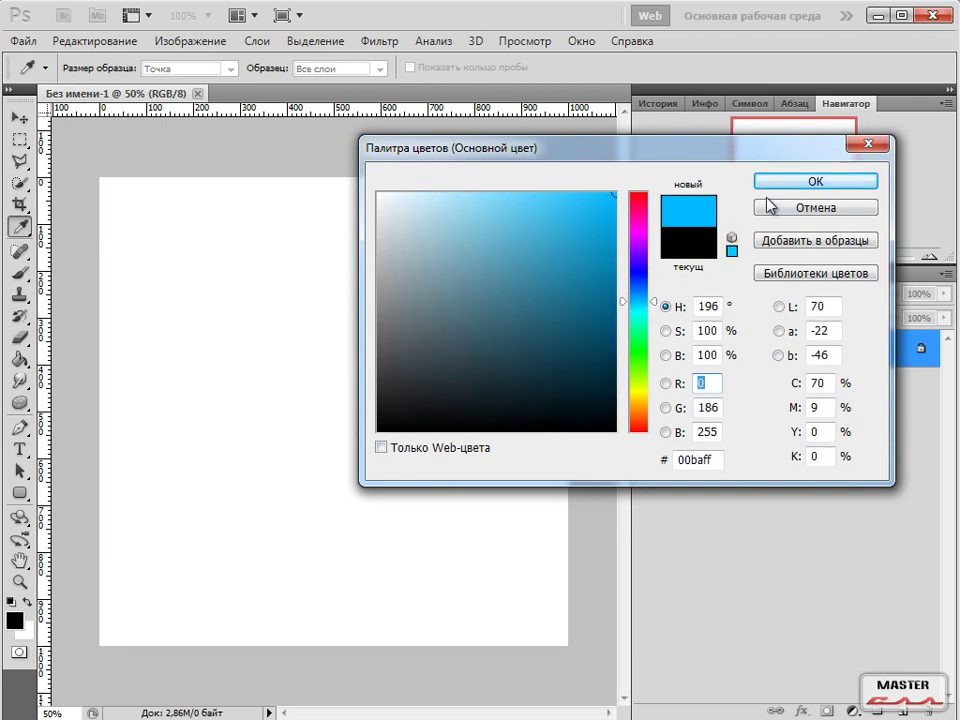
{"action": "key", "text": "Return"}
{"action": "left_click", "coordinate": [420, 332]}
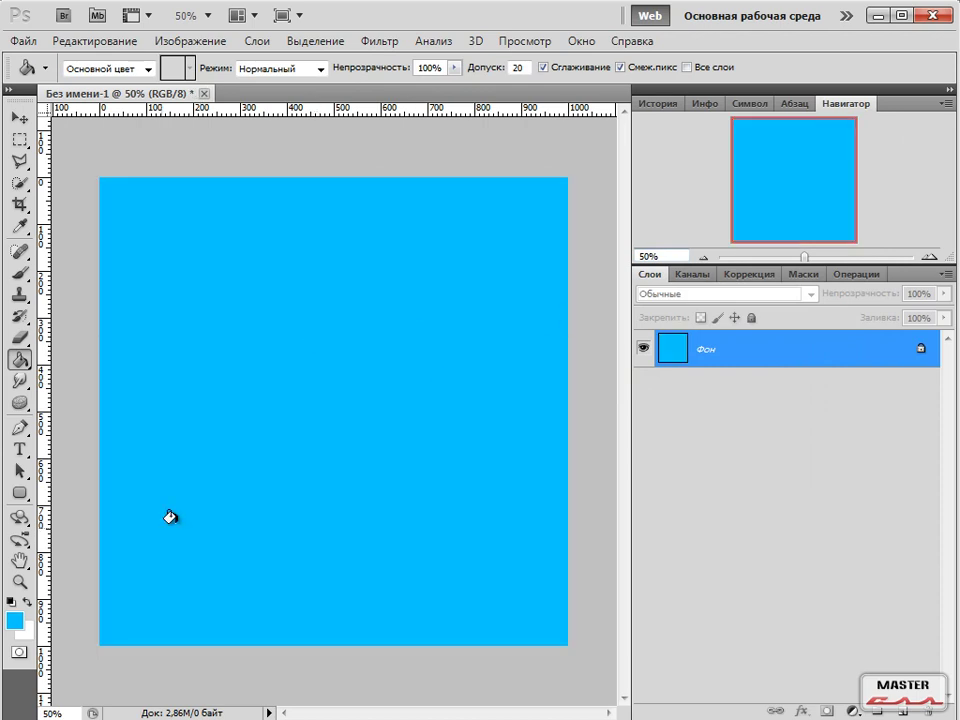
Change the foreground colour to the slightly darker blue #02b0f1 and refill the background with it.
{"action": "left_click", "coordinate": [16, 620]}
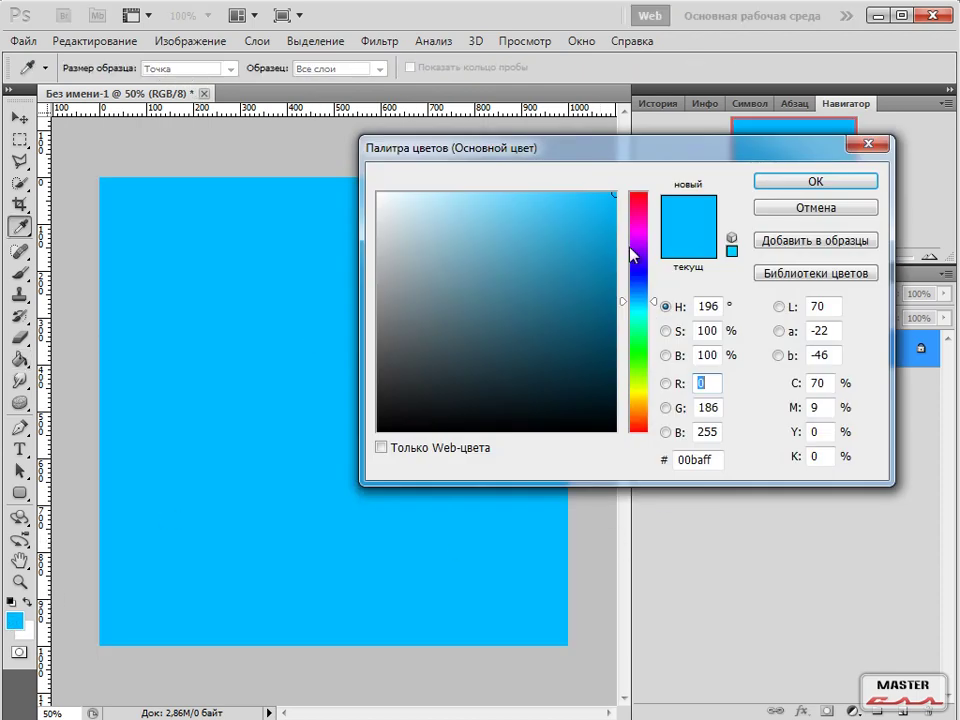
{"action": "left_click", "coordinate": [614, 205]}
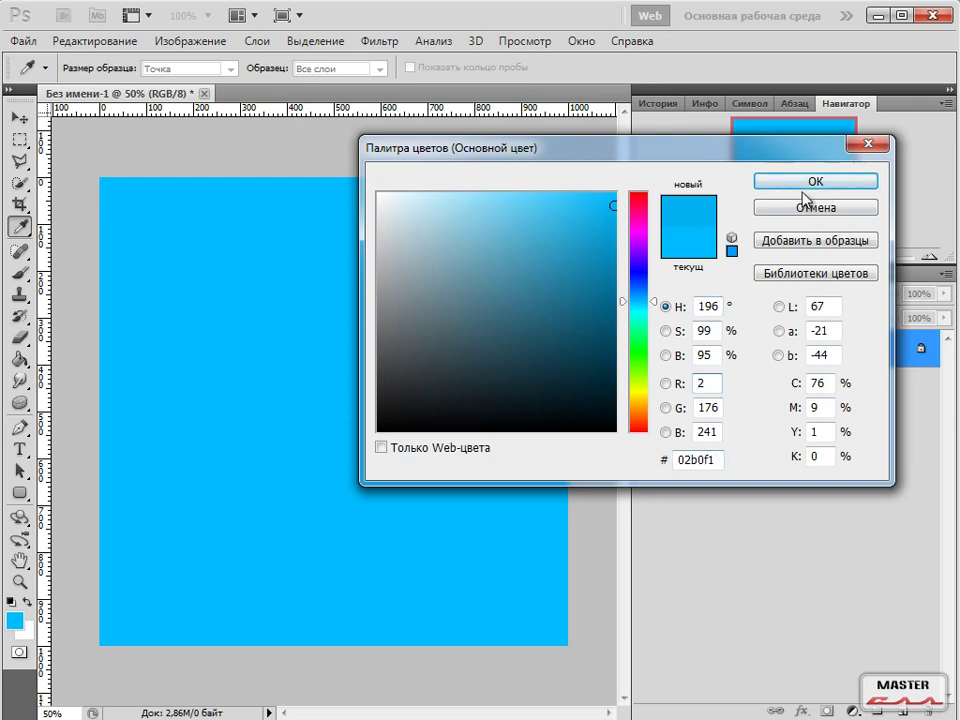
{"action": "left_click_drag", "start_coordinate": [677, 459], "coordinate": [728, 457]}
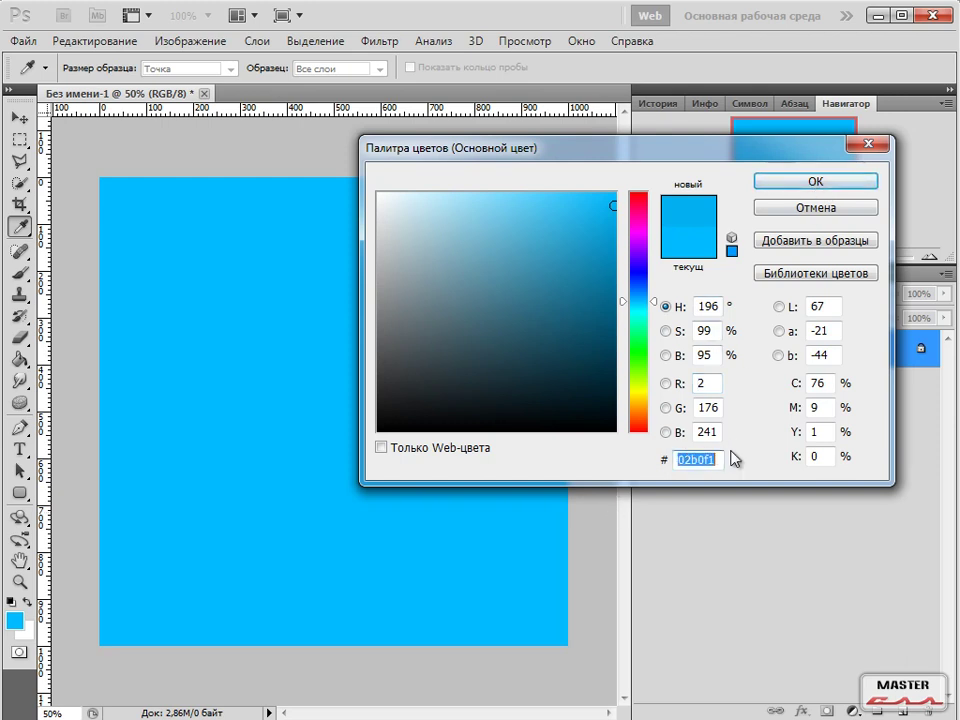
{"action": "left_click", "coordinate": [797, 184]}
{"action": "key", "text": "g"}
{"action": "left_click", "coordinate": [302, 324]}
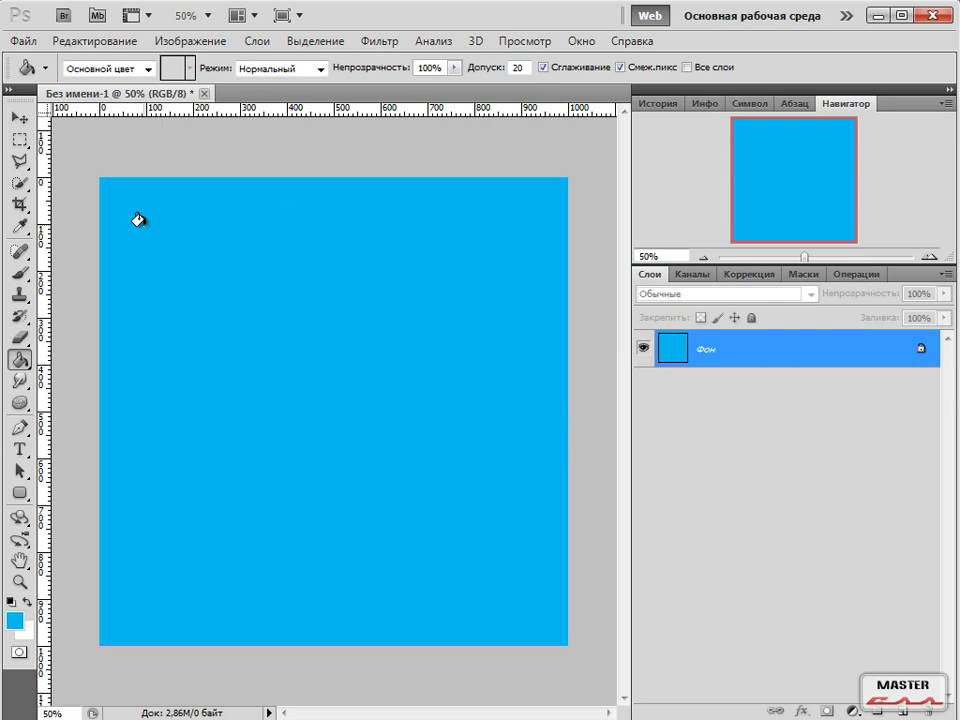
Select the Brush tool, enlarge the brush preset picker and look through the available brushes.
{"action": "left_click", "coordinate": [19, 272]}
{"action": "right_click", "coordinate": [199, 222]}
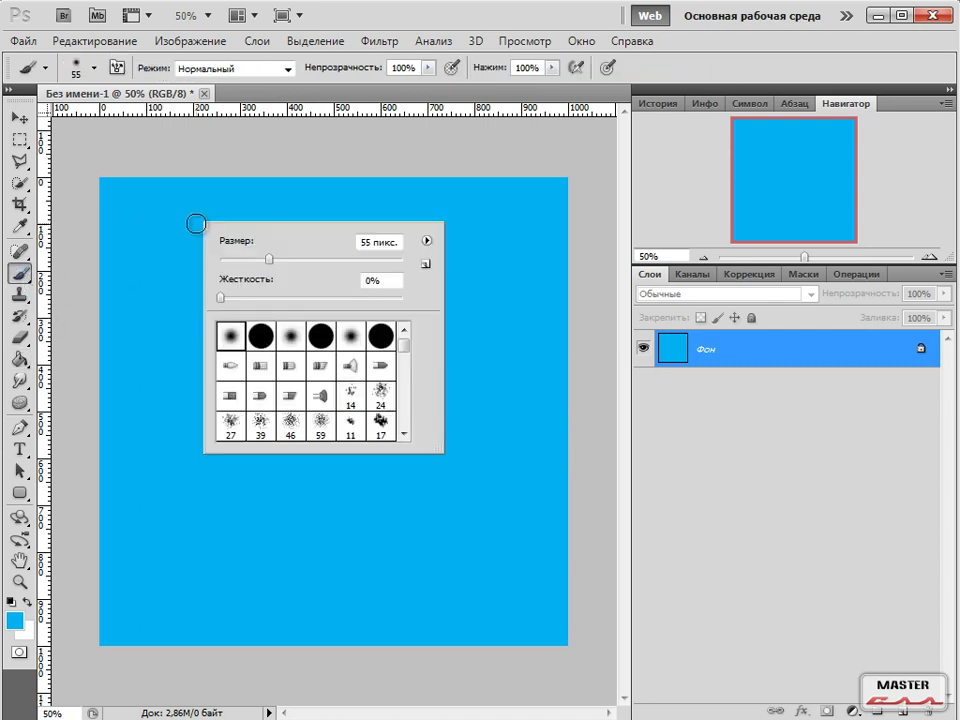
{"action": "mouse_move", "coordinate": [437, 452]}
{"action": "left_mouse_down"}
{"action": "mouse_move", "coordinate": [546, 576]}
{"action": "mouse_move", "coordinate": [645, 636]}
{"action": "left_mouse_up"}
{"action": "mouse_move", "coordinate": [615, 416]}
{"action": "left_mouse_down"}
{"action": "mouse_move", "coordinate": [612, 597]}
{"action": "mouse_move", "coordinate": [602, 347]}
{"action": "left_mouse_up"}
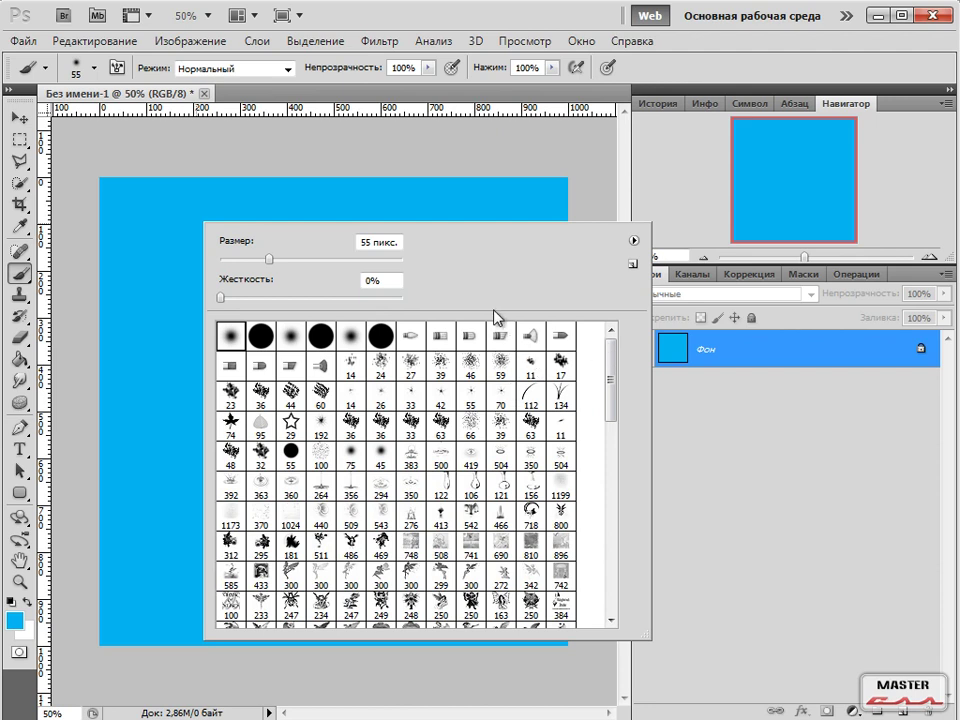
{"action": "key", "text": "Escape"}
Switch to the 1-4 folder in File Explorer, extract Кисти.rar into its own Кисти folder and view the extracted contents.
{"action": "key", "text": "alt+Tab"}
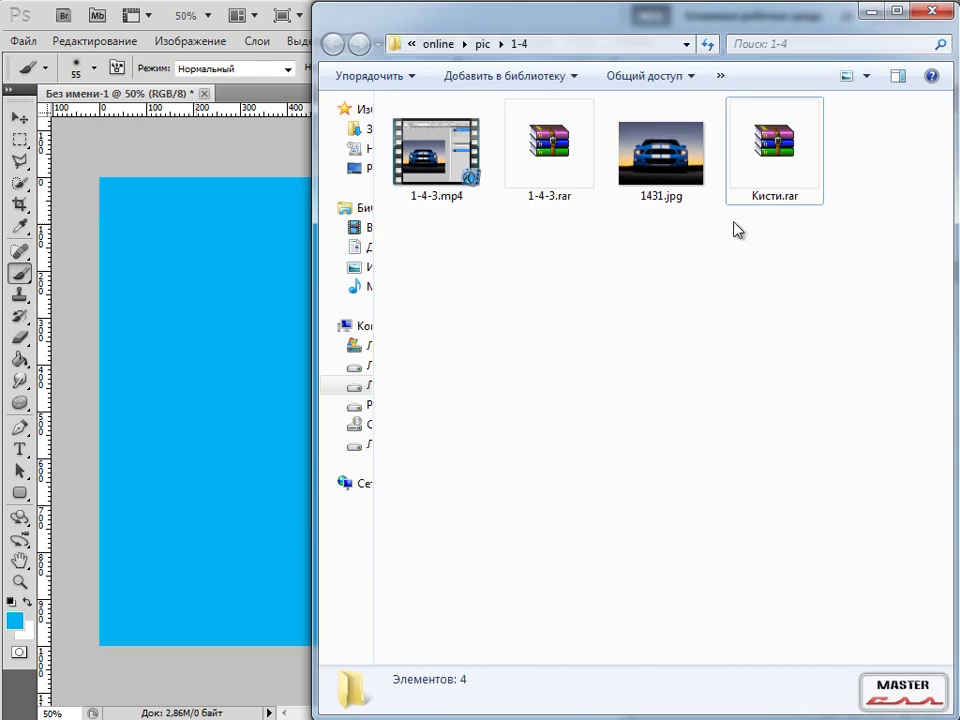
{"action": "left_click", "coordinate": [780, 146]}
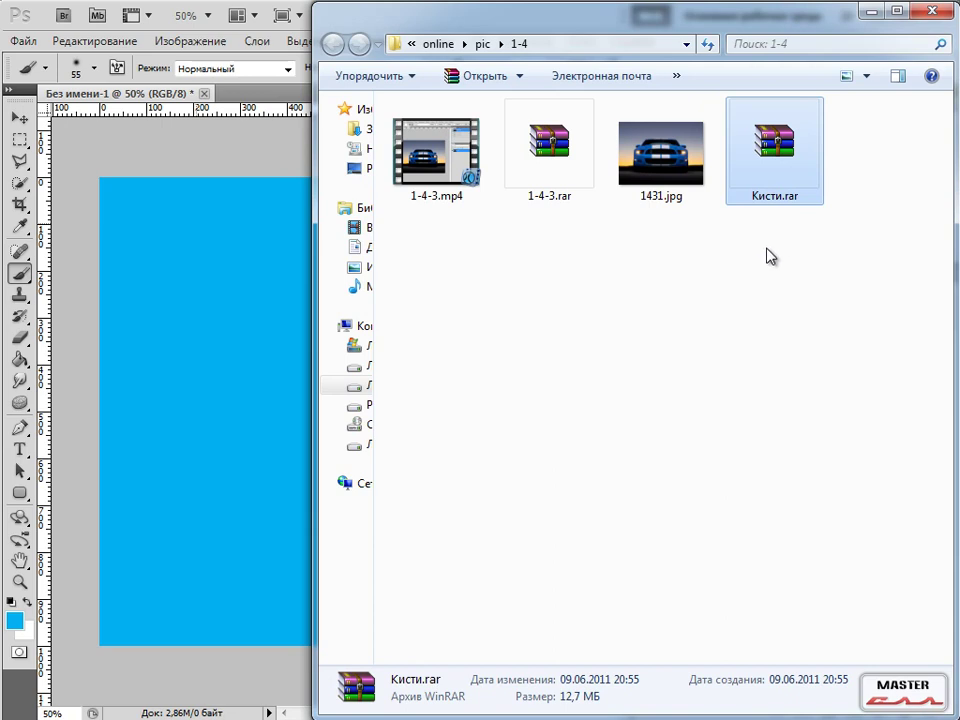
{"action": "mouse_move", "coordinate": [724, 298]}
{"action": "left_mouse_down"}
{"action": "mouse_move", "coordinate": [761, 232]}
{"action": "mouse_move", "coordinate": [780, 265]}
{"action": "left_mouse_up"}
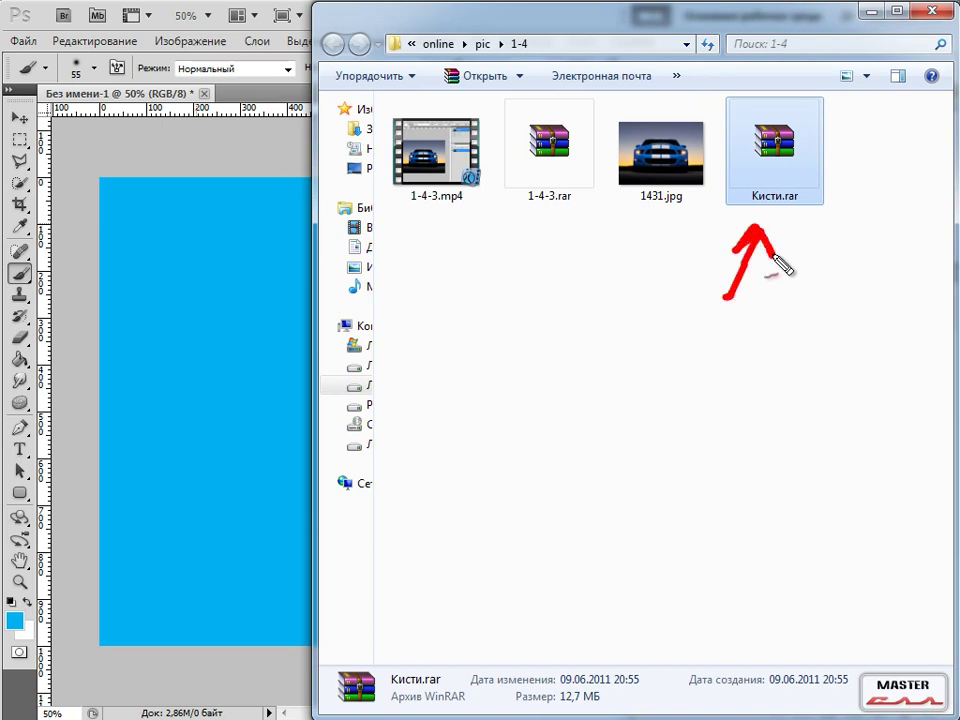
{"action": "key", "text": "Escape"}
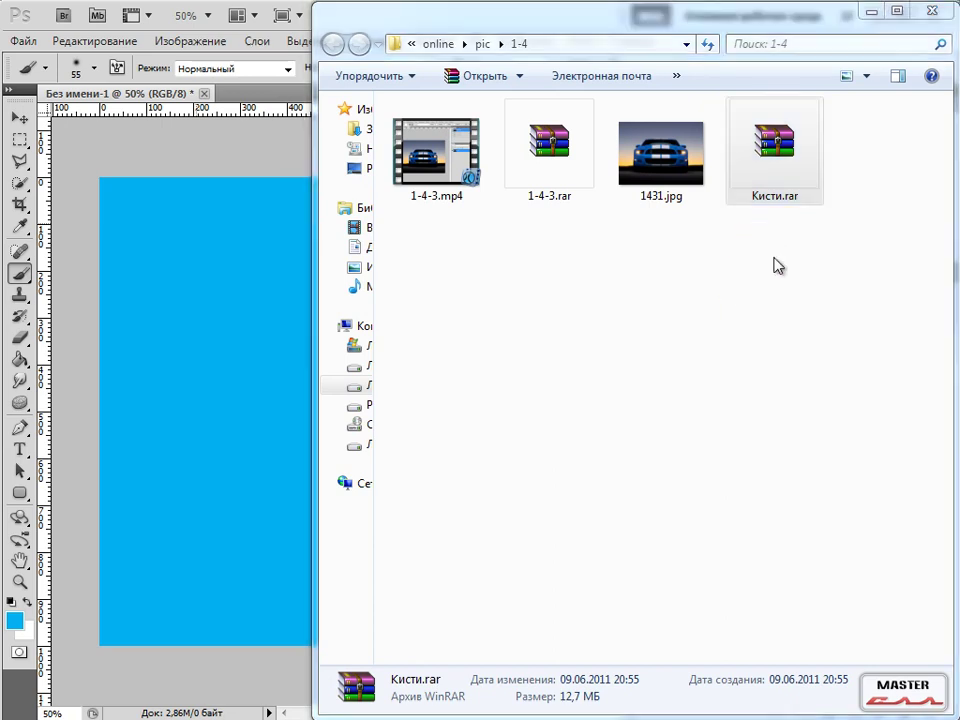
{"action": "right_click", "coordinate": [788, 148]}
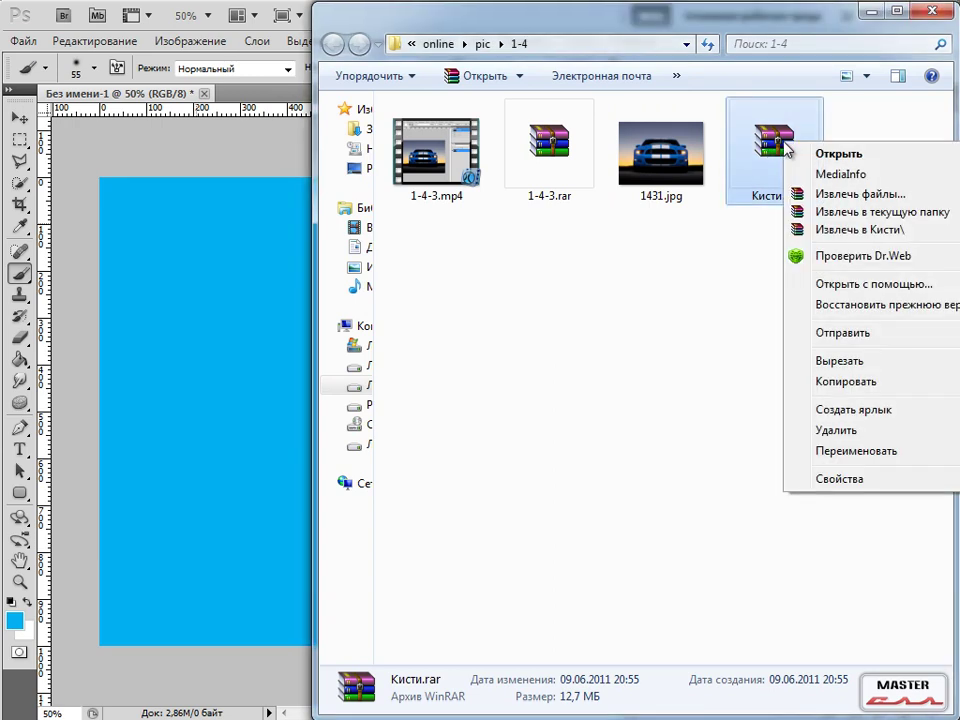
{"action": "left_click", "coordinate": [876, 231]}
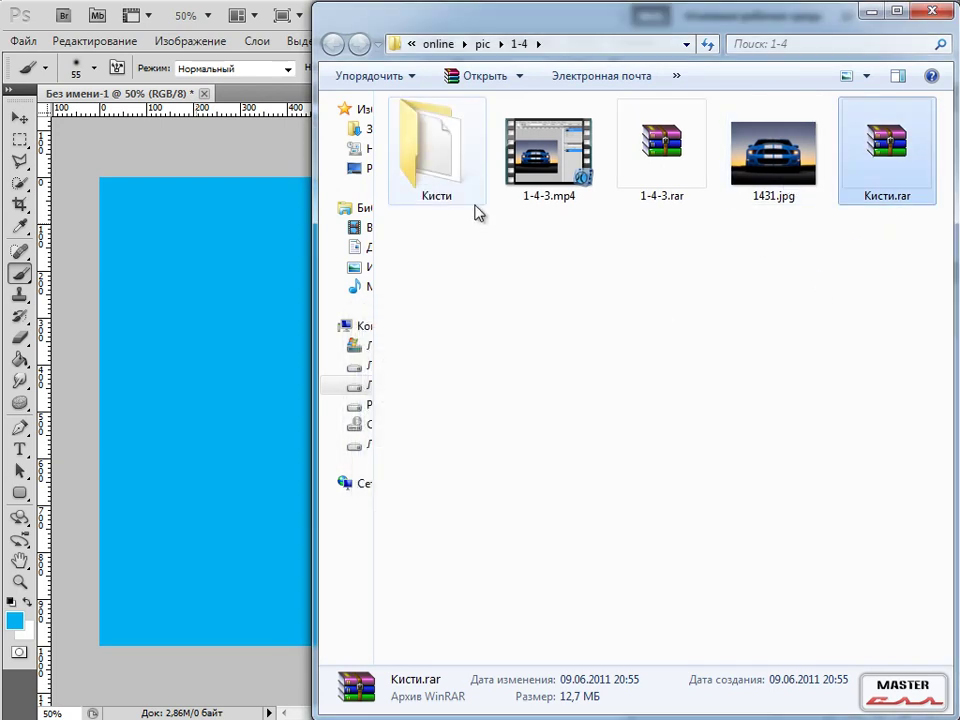
{"action": "double_click", "coordinate": [435, 145]}
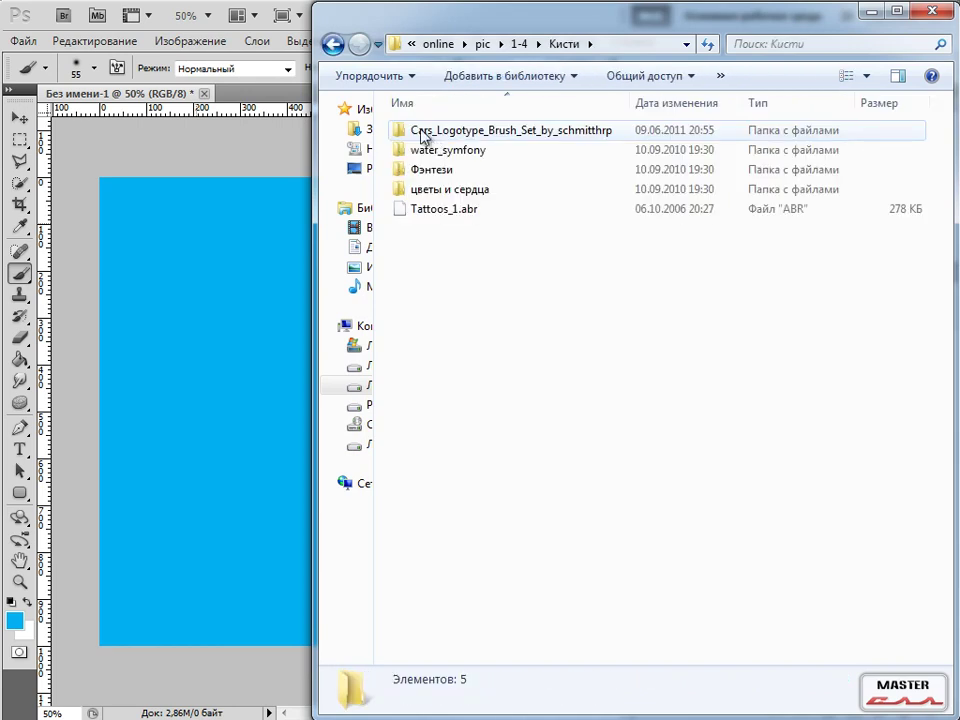
{"action": "left_click", "coordinate": [335, 45]}
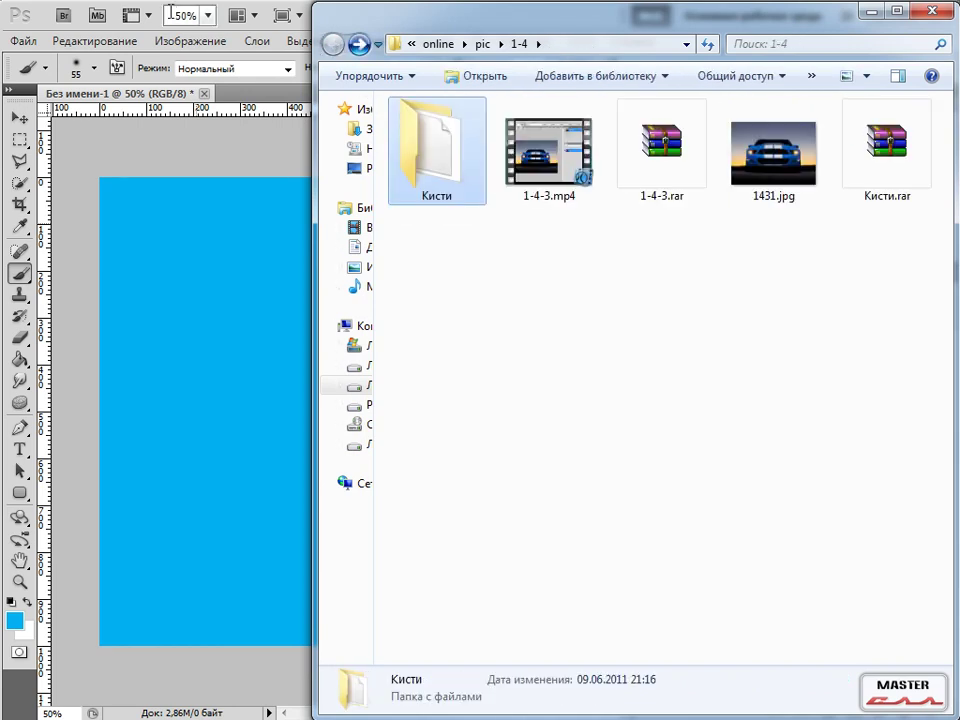
Return to Photoshop, open the Load Brushes dialog for the brush presets and go up to the Кисти folder.
{"action": "left_click", "coordinate": [127, 165]}
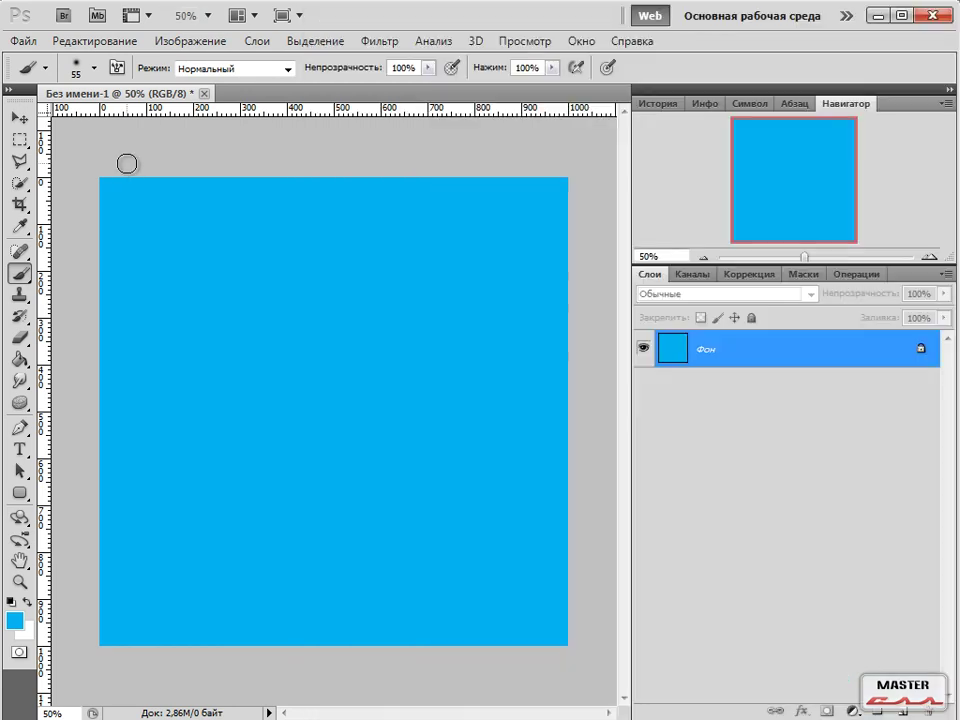
{"action": "right_click", "coordinate": [203, 221]}
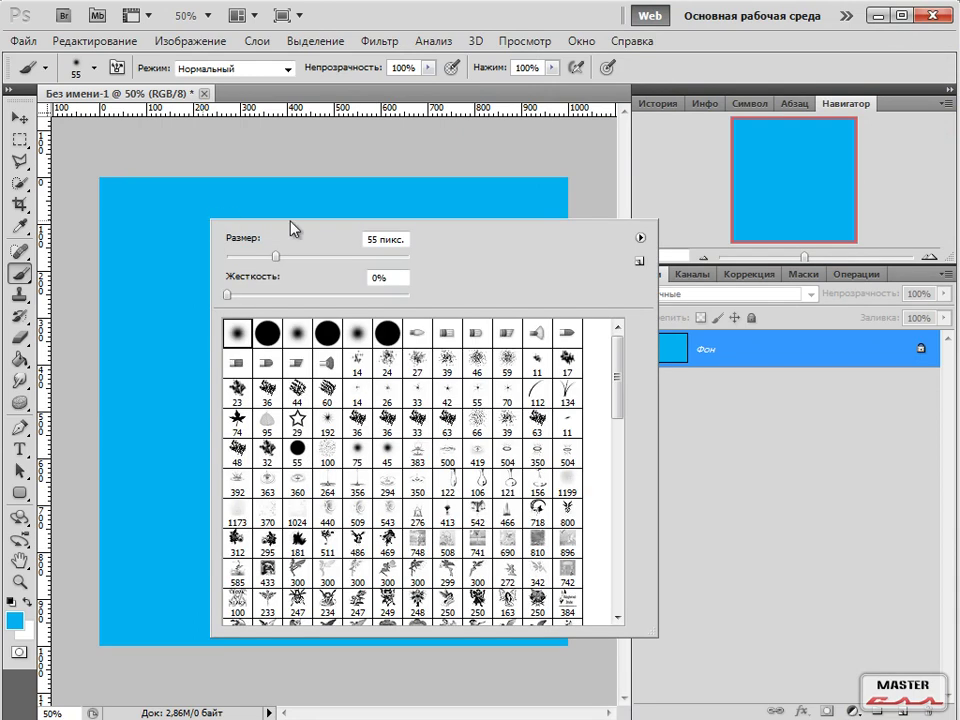
{"action": "left_click", "coordinate": [641, 240]}
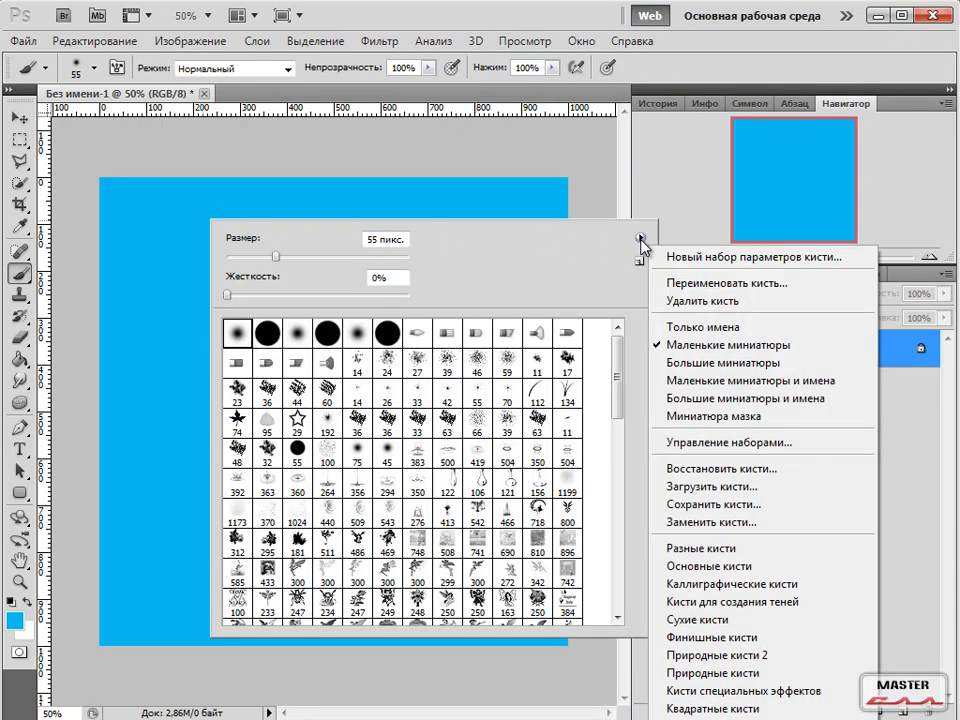
{"action": "left_click", "coordinate": [594, 249]}
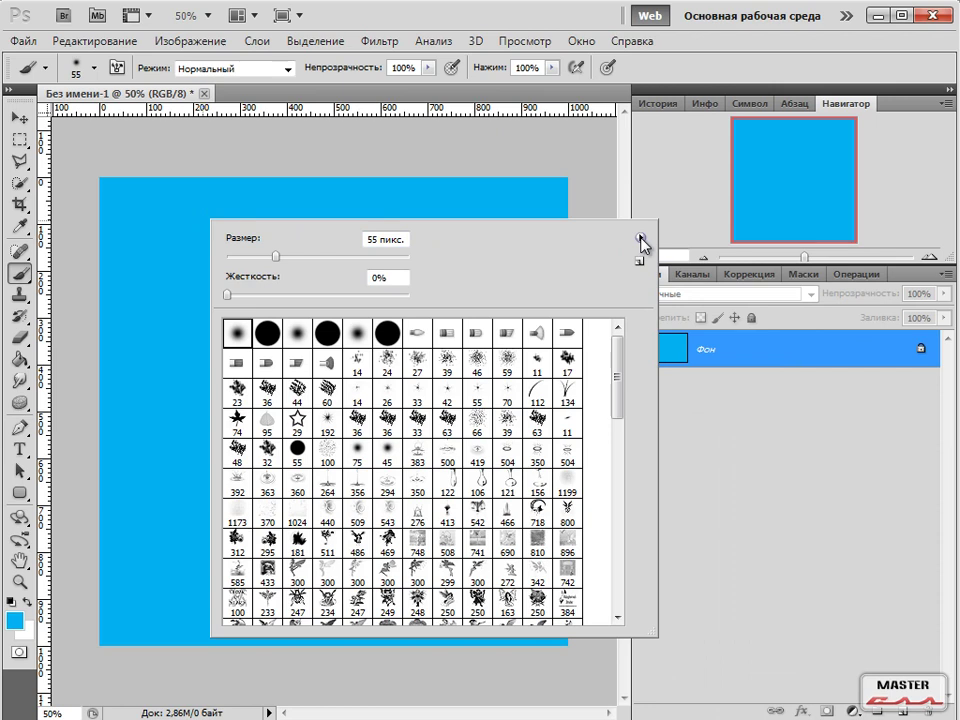
{"action": "left_click", "coordinate": [641, 240]}
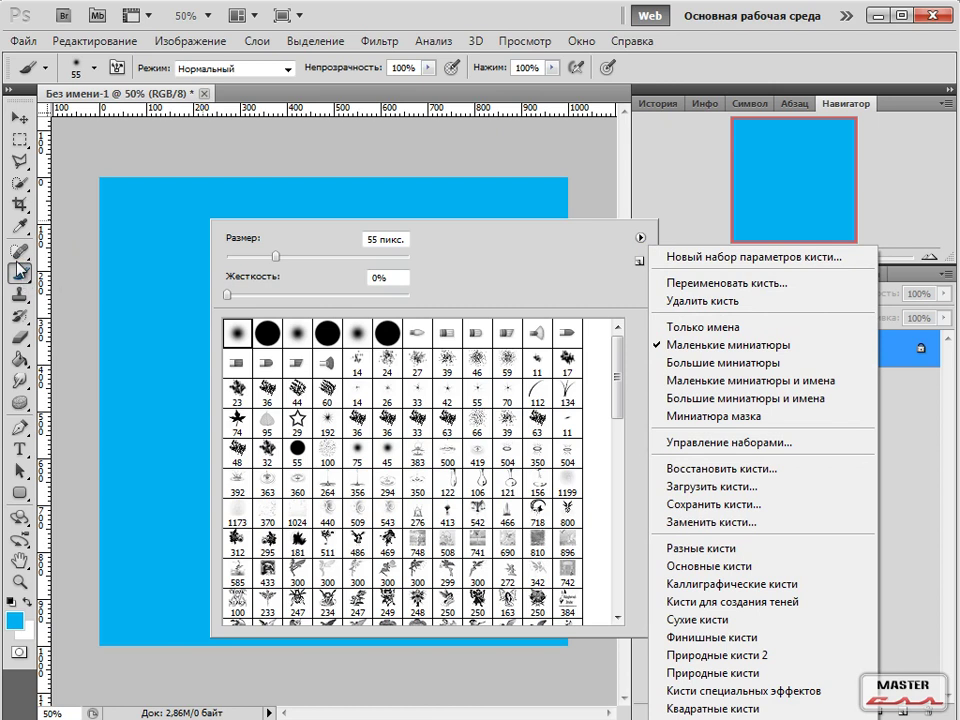
{"action": "left_click", "coordinate": [640, 239]}
{"action": "left_click", "coordinate": [640, 239]}
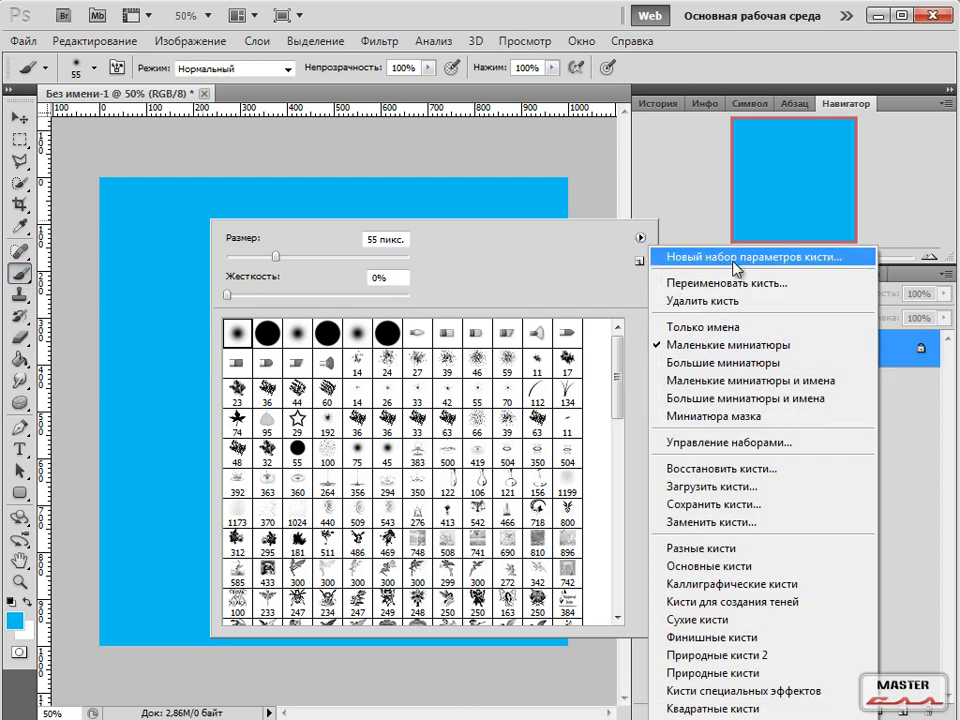
{"action": "left_click", "coordinate": [737, 487]}
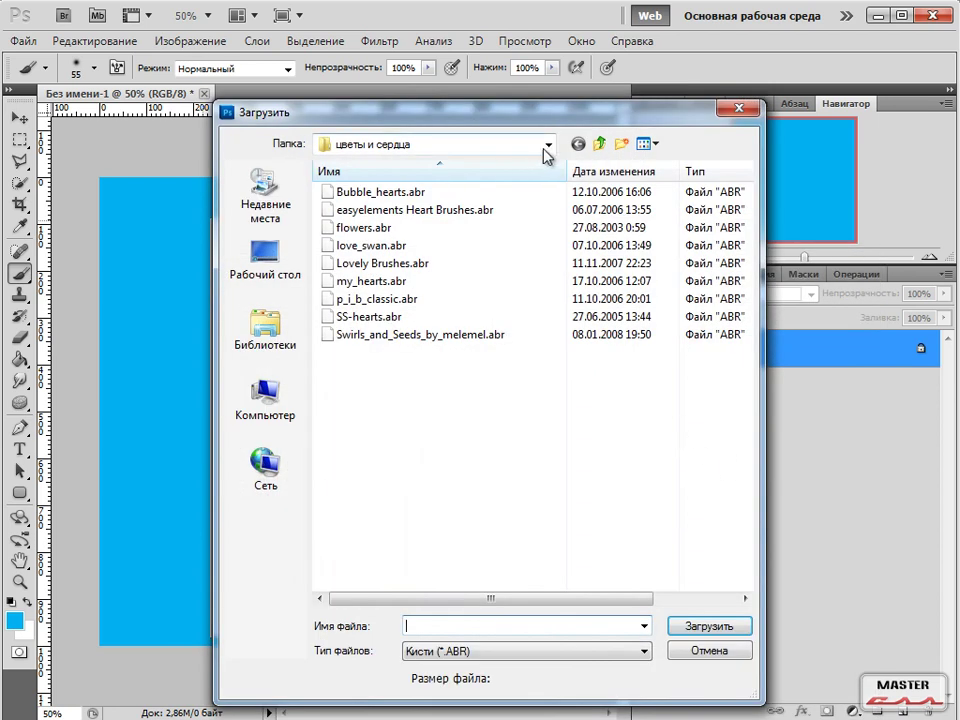
{"action": "left_click", "coordinate": [547, 146]}
{"action": "left_click", "coordinate": [547, 146]}
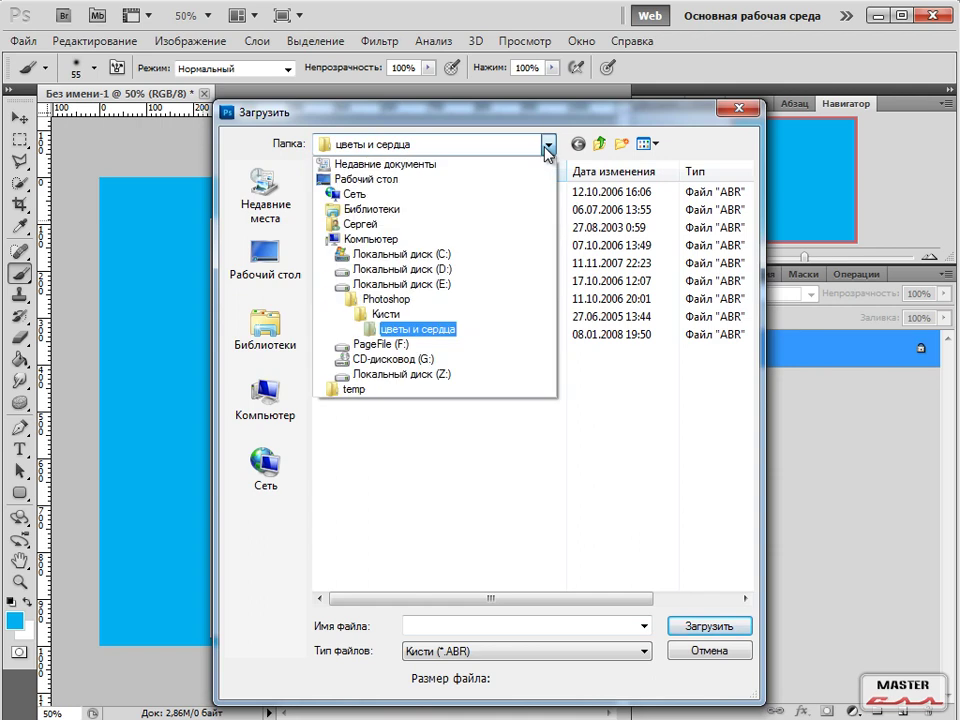
{"action": "left_click", "coordinate": [390, 315]}
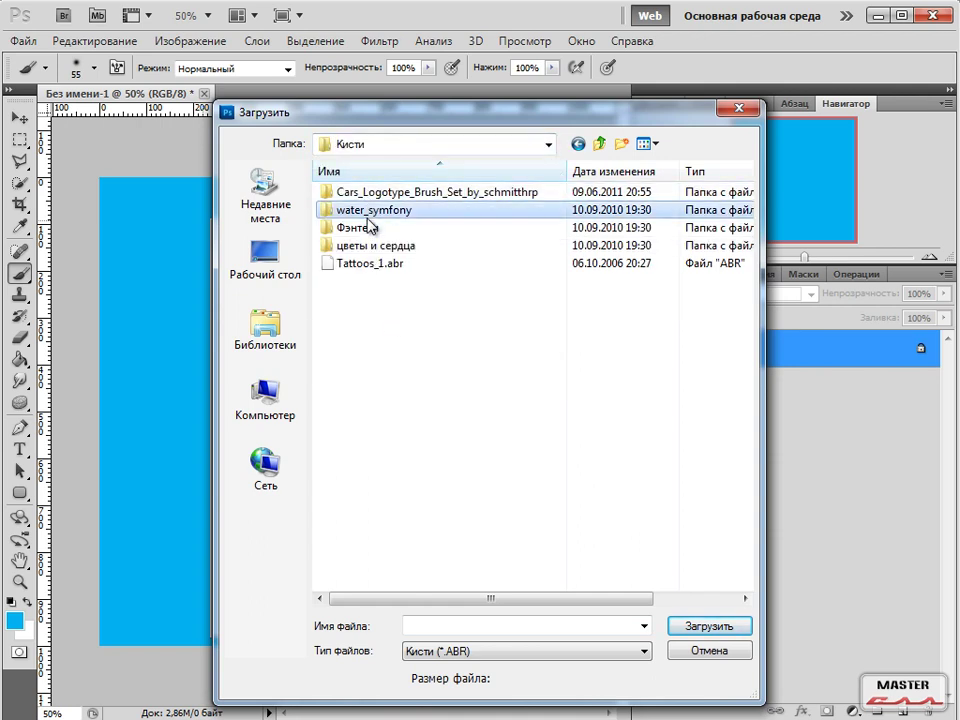
Browse the Кисти folder's Cars_Logotype, water_symfony, Фэнтези and цветы и сердца subfolders for brush files, and close the Load dialog without loading any.
{"action": "left_click", "coordinate": [375, 264]}
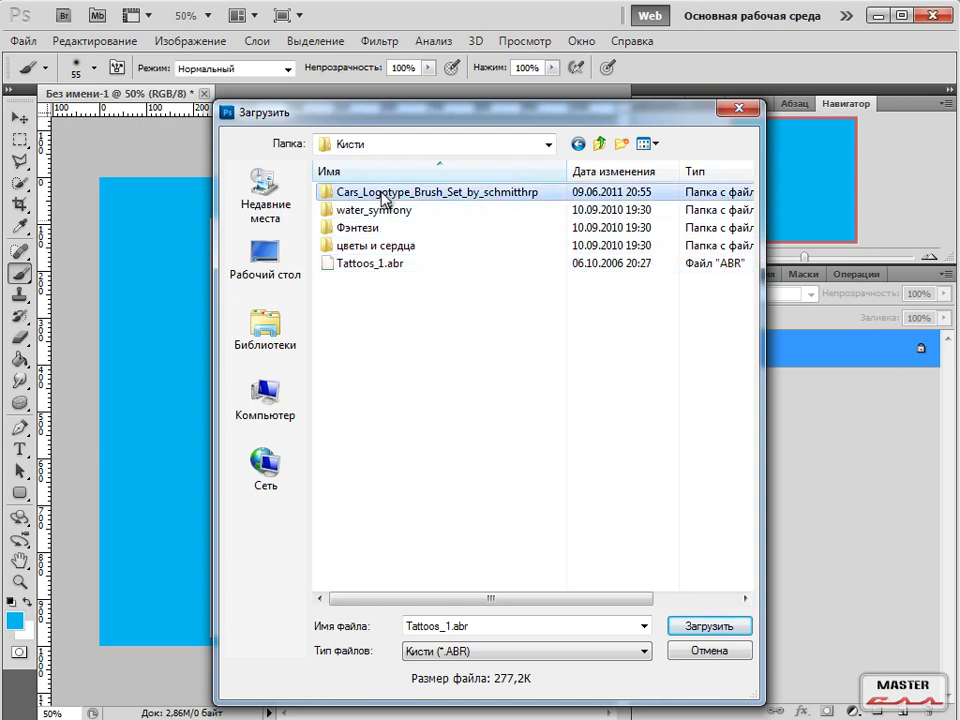
{"action": "double_click", "coordinate": [385, 193]}
{"action": "left_click", "coordinate": [599, 145]}
{"action": "double_click", "coordinate": [372, 210]}
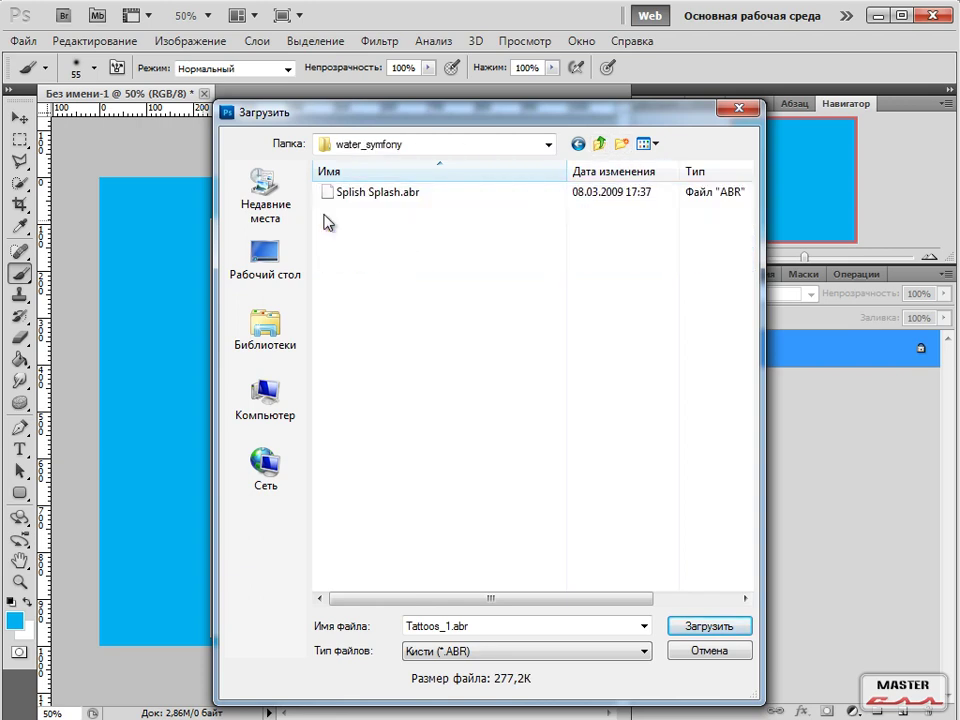
{"action": "left_click", "coordinate": [599, 145]}
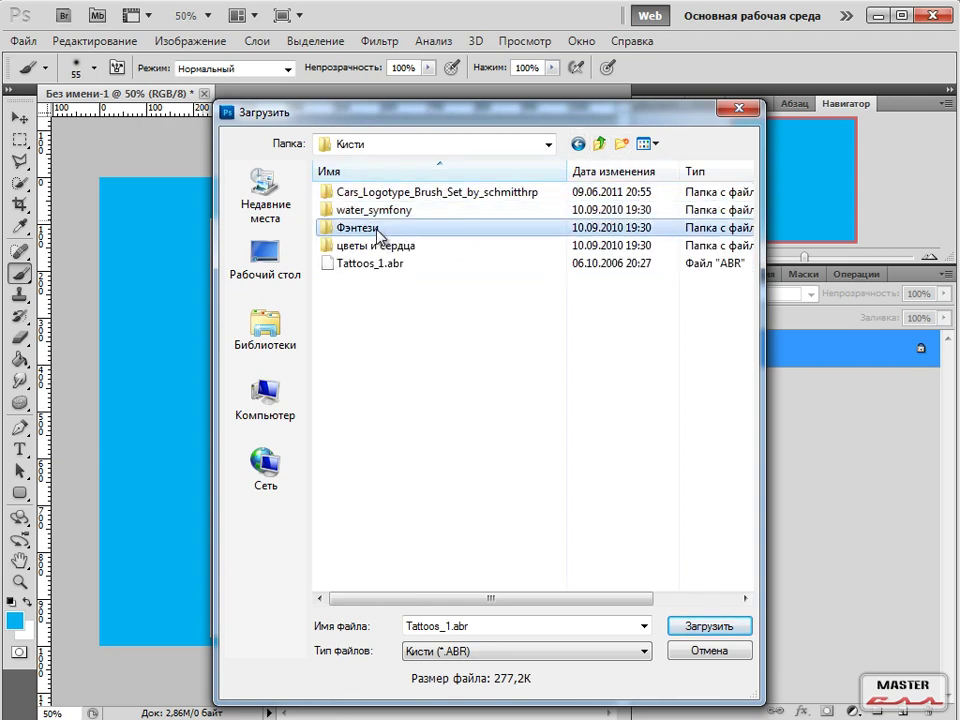
{"action": "double_click", "coordinate": [377, 225]}
{"action": "left_click", "coordinate": [600, 145]}
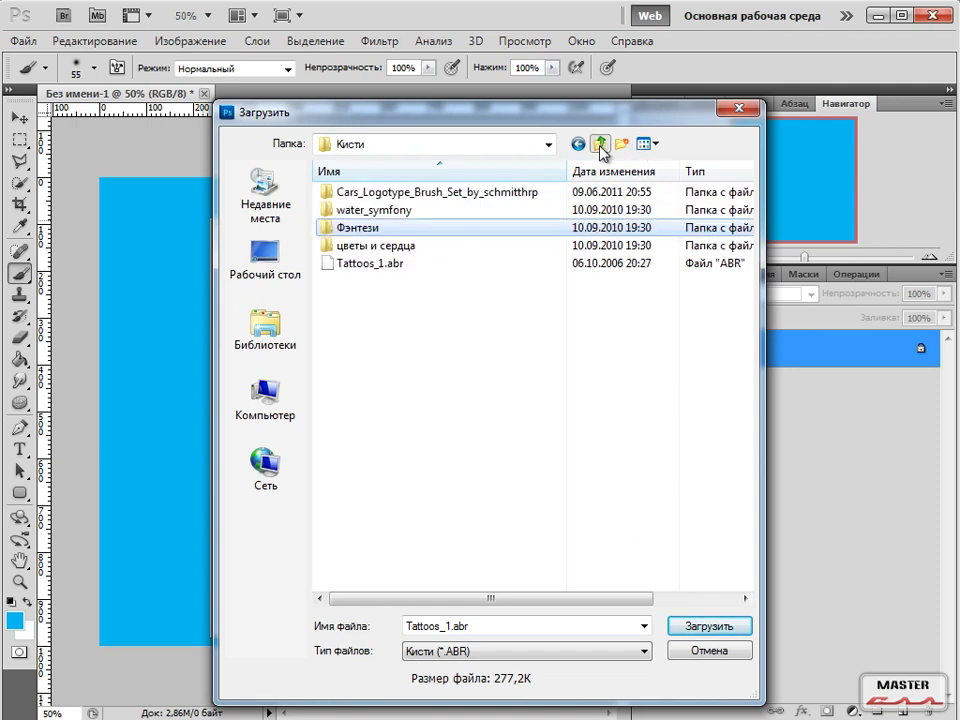
{"action": "double_click", "coordinate": [420, 244]}
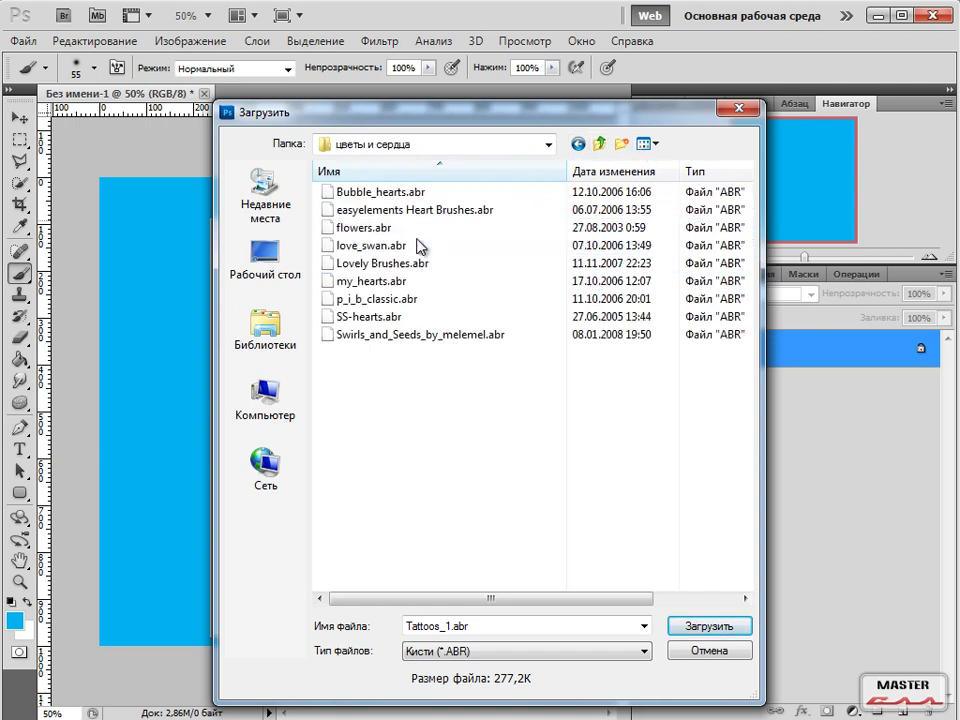
{"action": "left_click", "coordinate": [601, 145]}
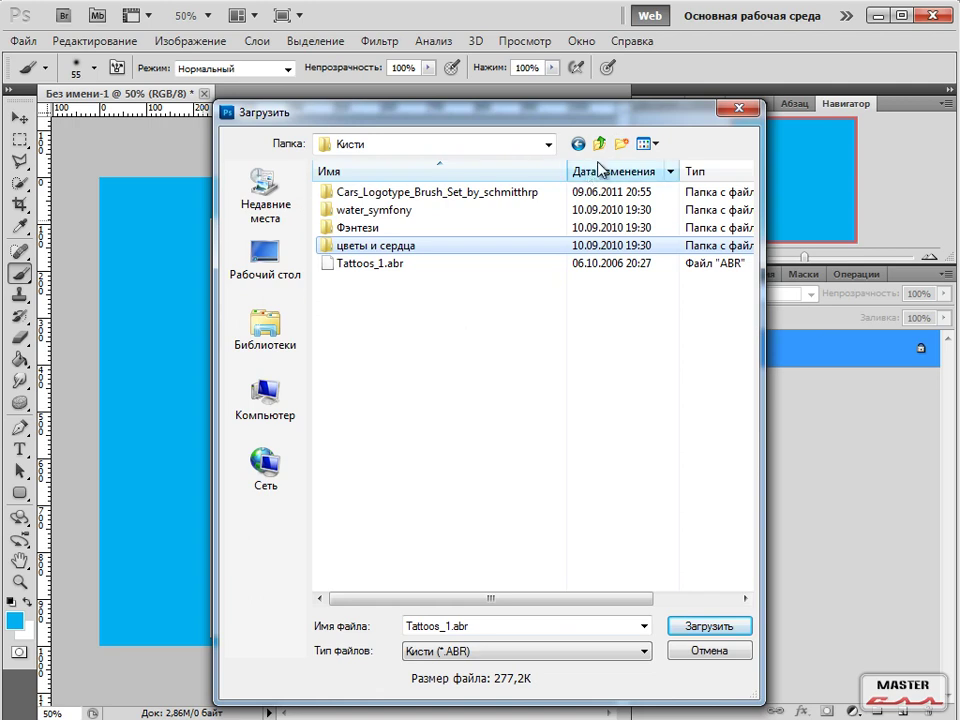
{"action": "left_click", "coordinate": [737, 110]}
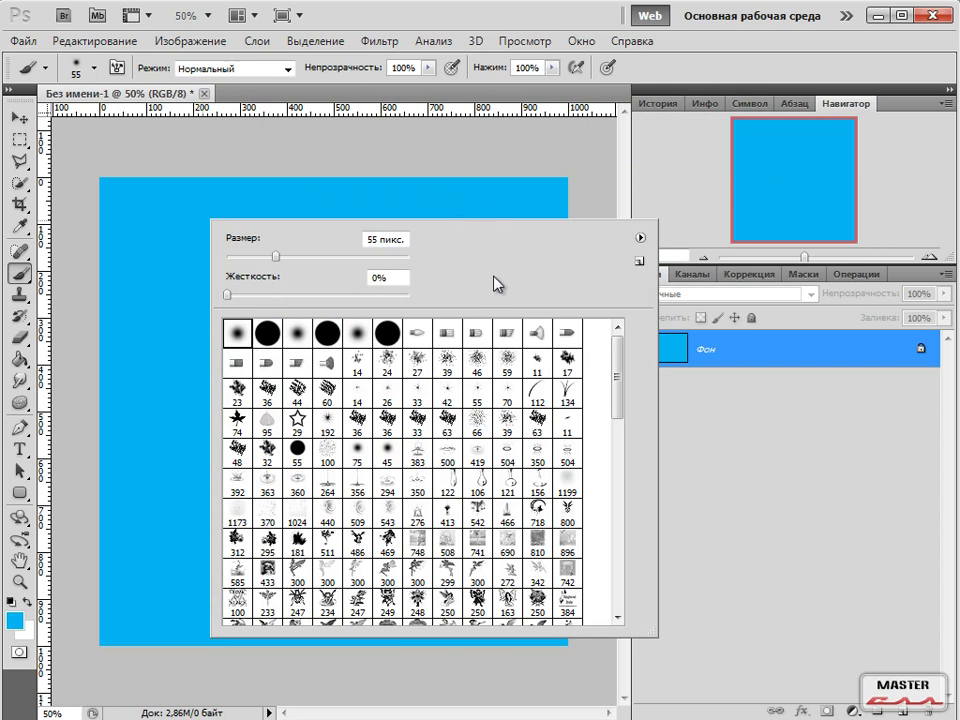
Show the brush presets as large thumbnails and look through the tattoo, heart and flower brushes in the picker.
{"action": "left_click", "coordinate": [640, 238]}
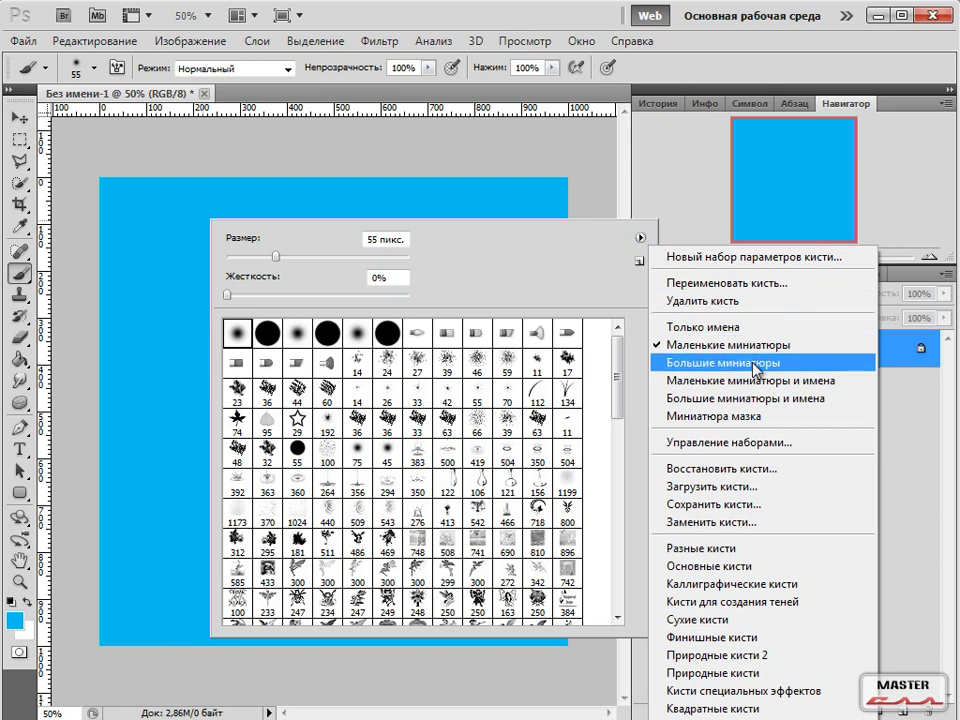
{"action": "left_click", "coordinate": [754, 363]}
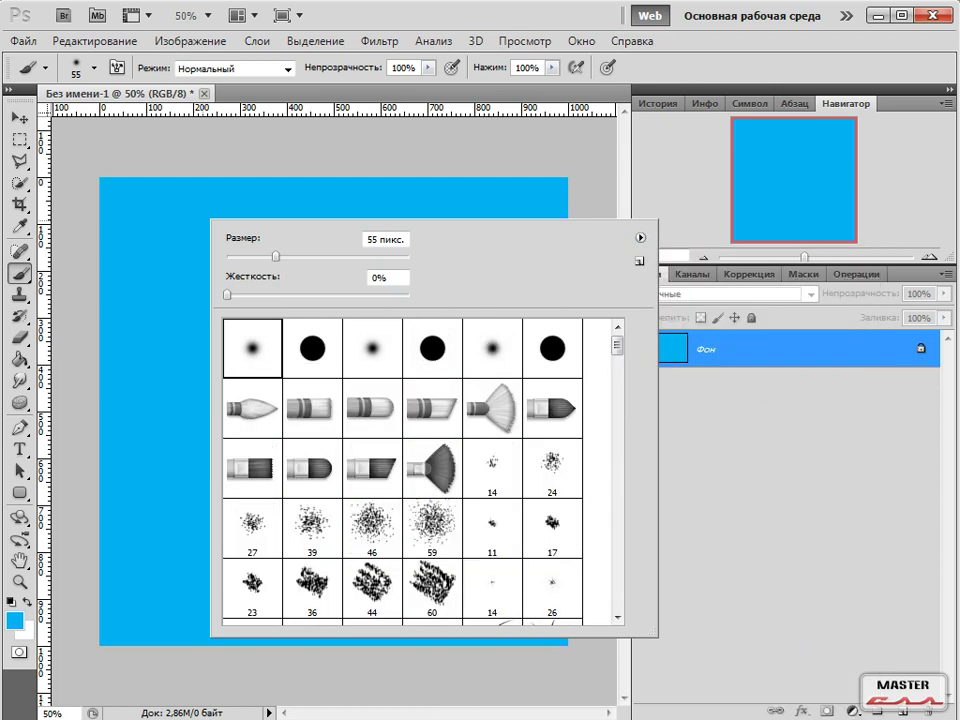
{"action": "left_click", "coordinate": [758, 649]}
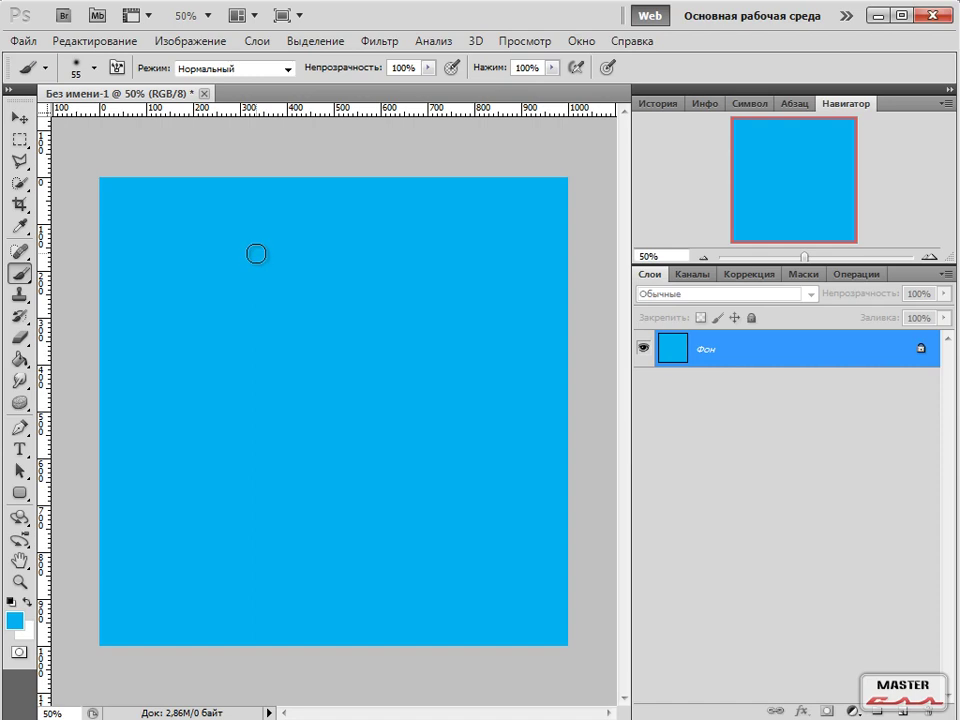
{"action": "right_click", "coordinate": [248, 249]}
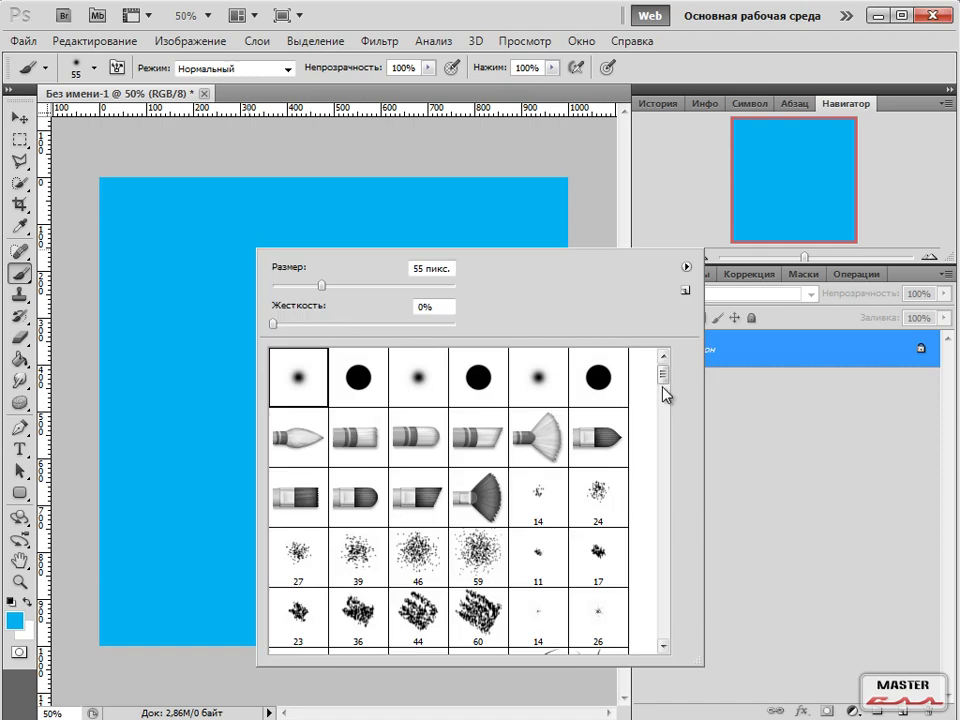
{"action": "left_click_drag", "start_coordinate": [663, 381], "coordinate": [677, 530]}
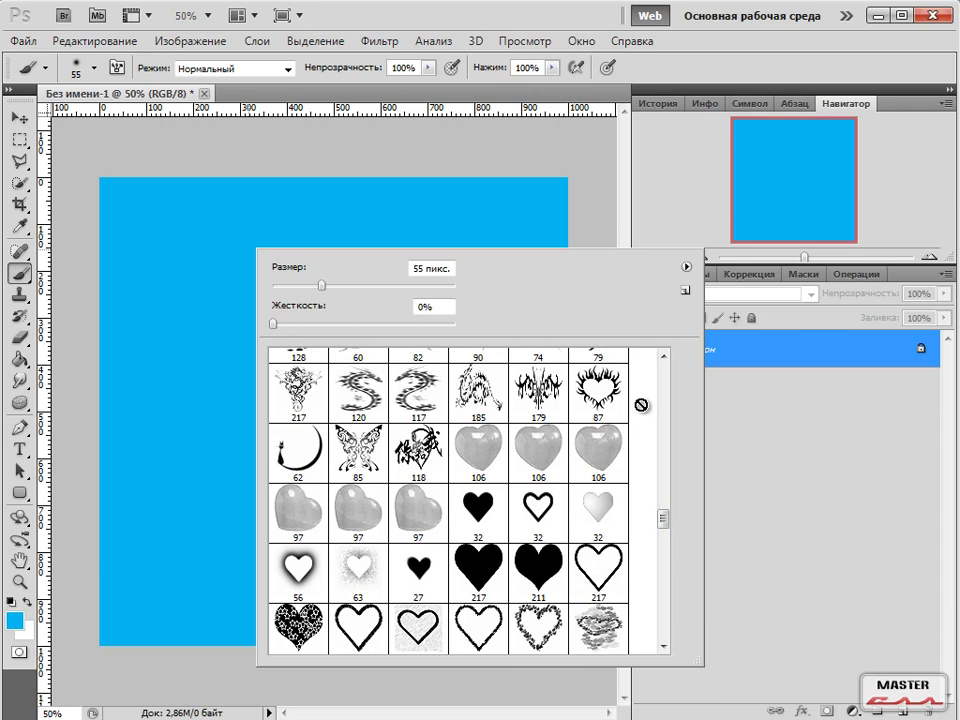
{"action": "left_click_drag", "start_coordinate": [666, 521], "coordinate": [666, 543]}
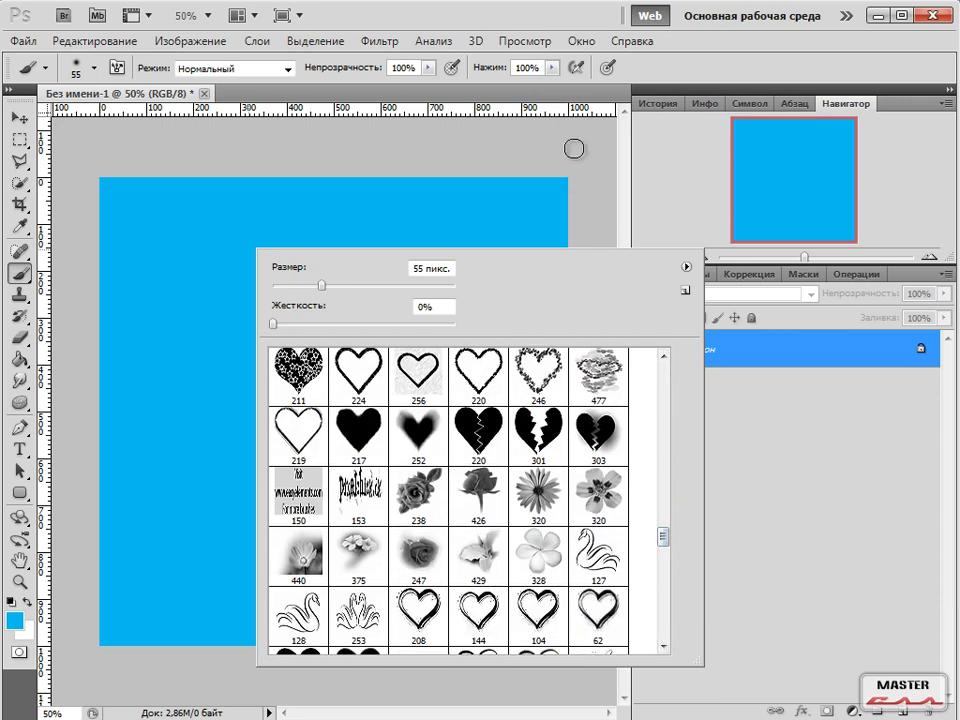
{"action": "left_click", "coordinate": [633, 152]}
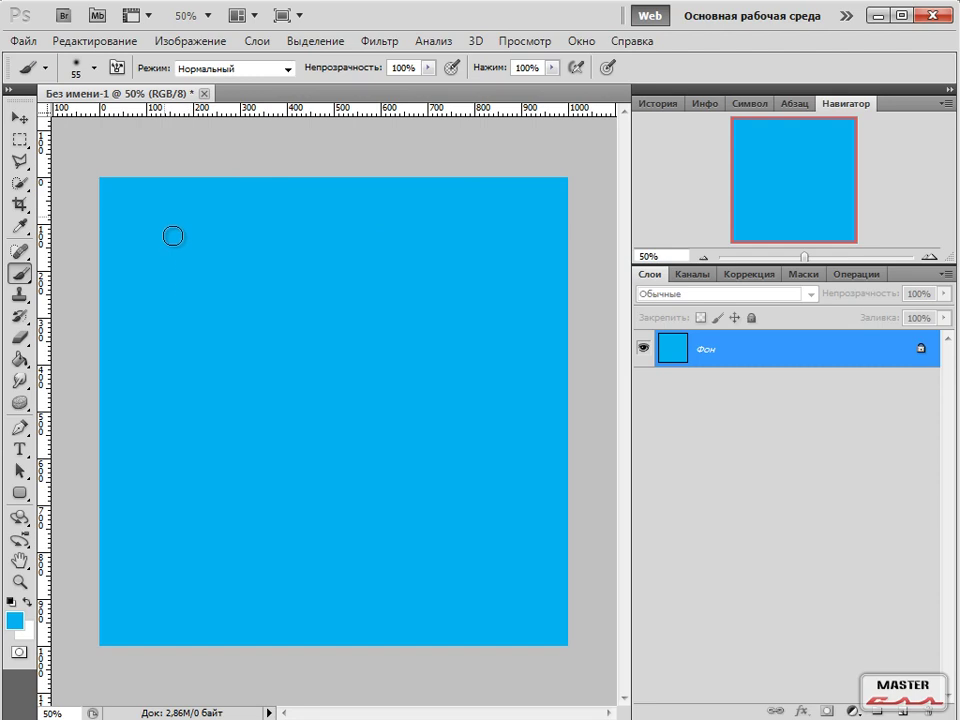
With the Brush tool, choose the first hard round brush and set its size to 120 px.
{"action": "left_click", "coordinate": [24, 276]}
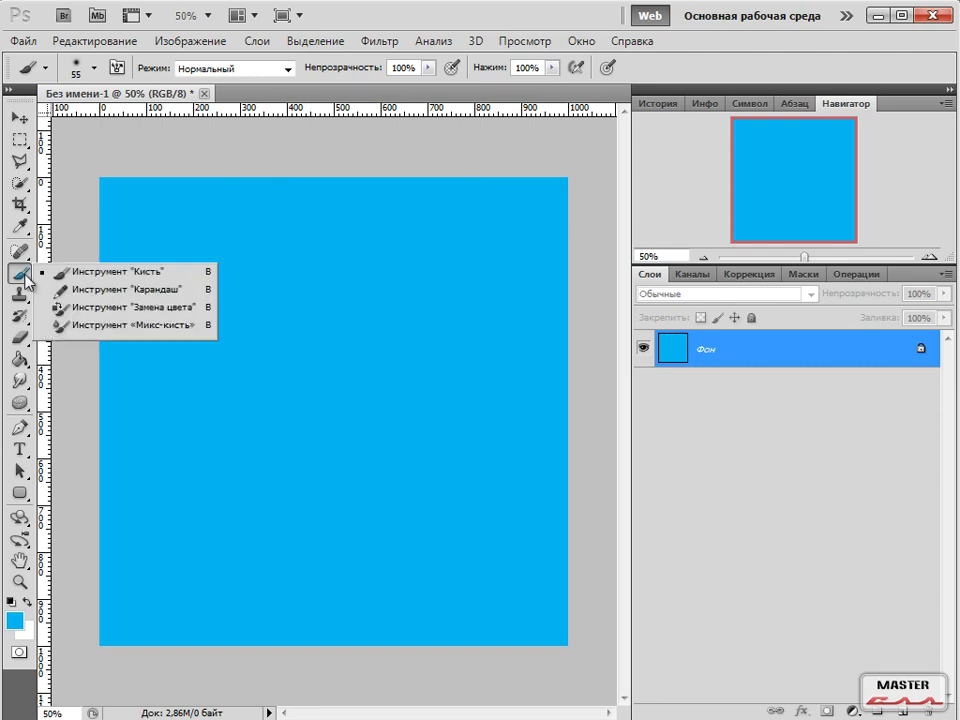
{"action": "left_click", "coordinate": [71, 272]}
{"action": "right_click", "coordinate": [242, 268]}
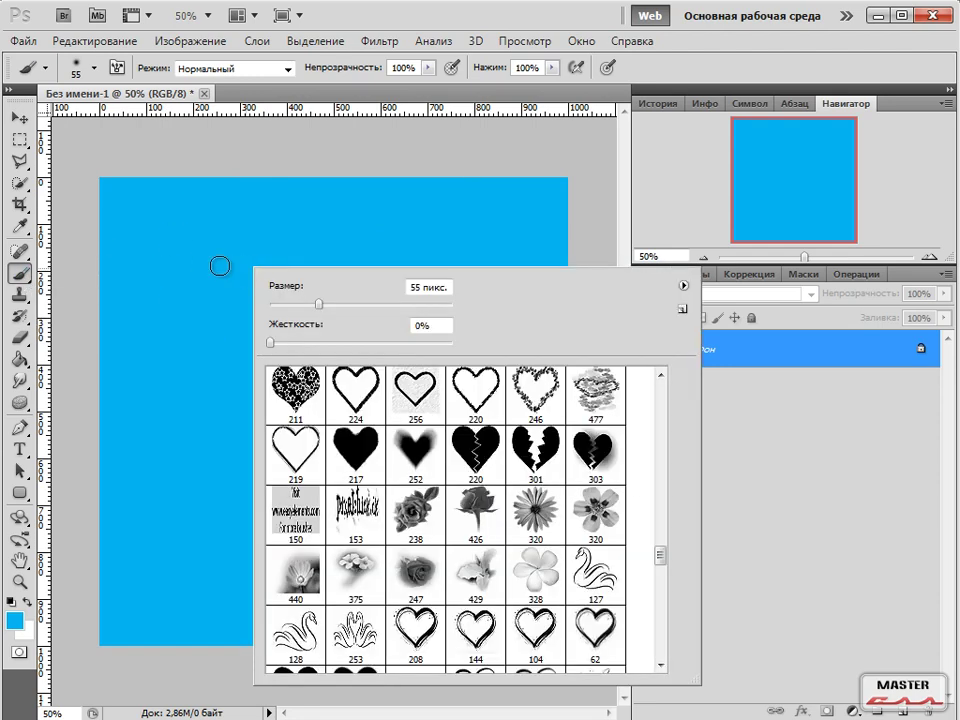
{"action": "left_click_drag", "start_coordinate": [660, 560], "coordinate": [660, 388]}
{"action": "left_click", "coordinate": [362, 396]}
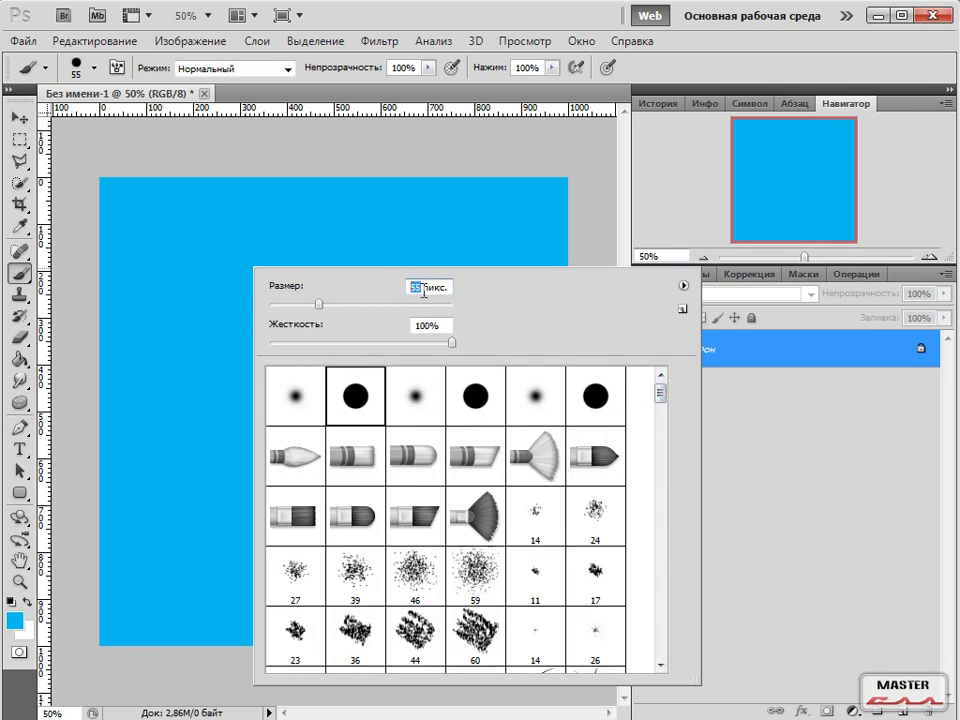
{"action": "type", "text": "120"}
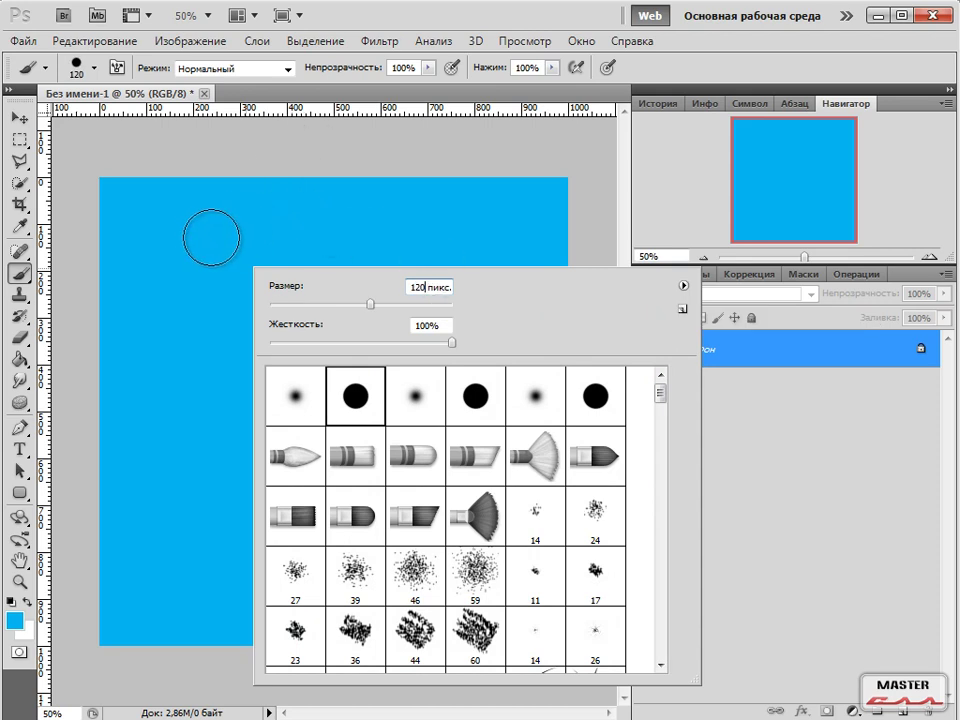
{"action": "key", "text": "Return"}
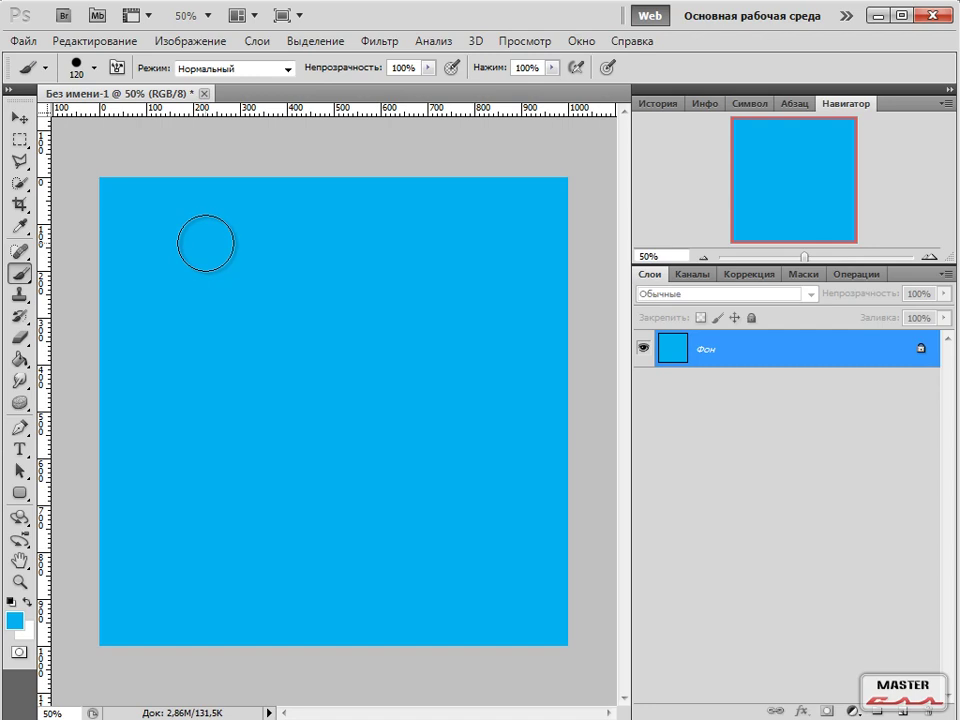
Swap the foreground and background colours to make white the painting colour.
{"action": "left_click", "coordinate": [6, 623]}
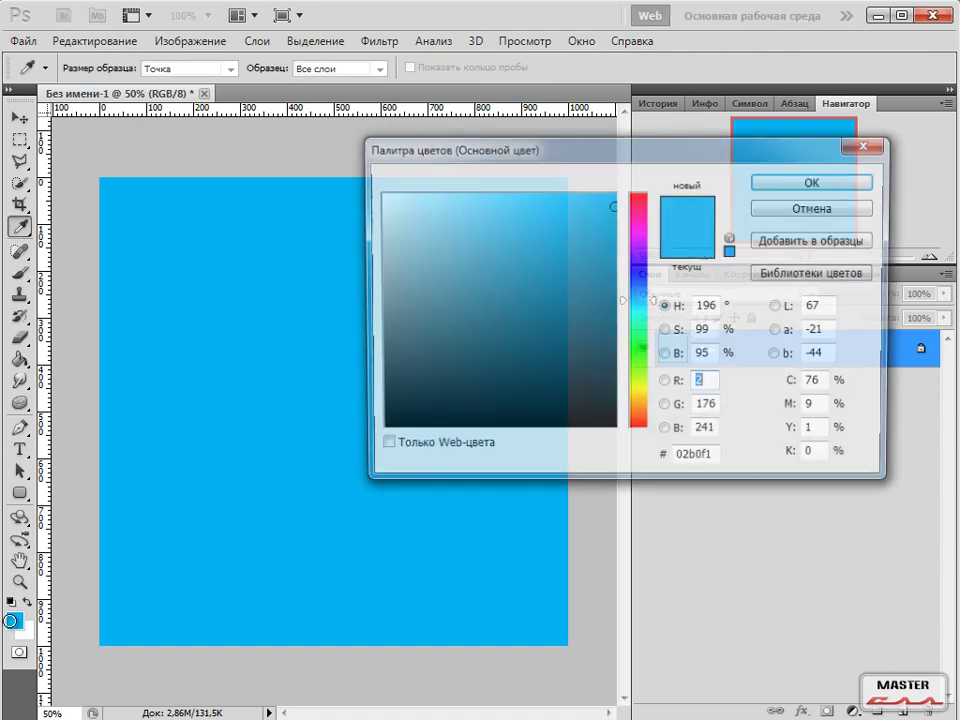
{"action": "left_click", "coordinate": [803, 212]}
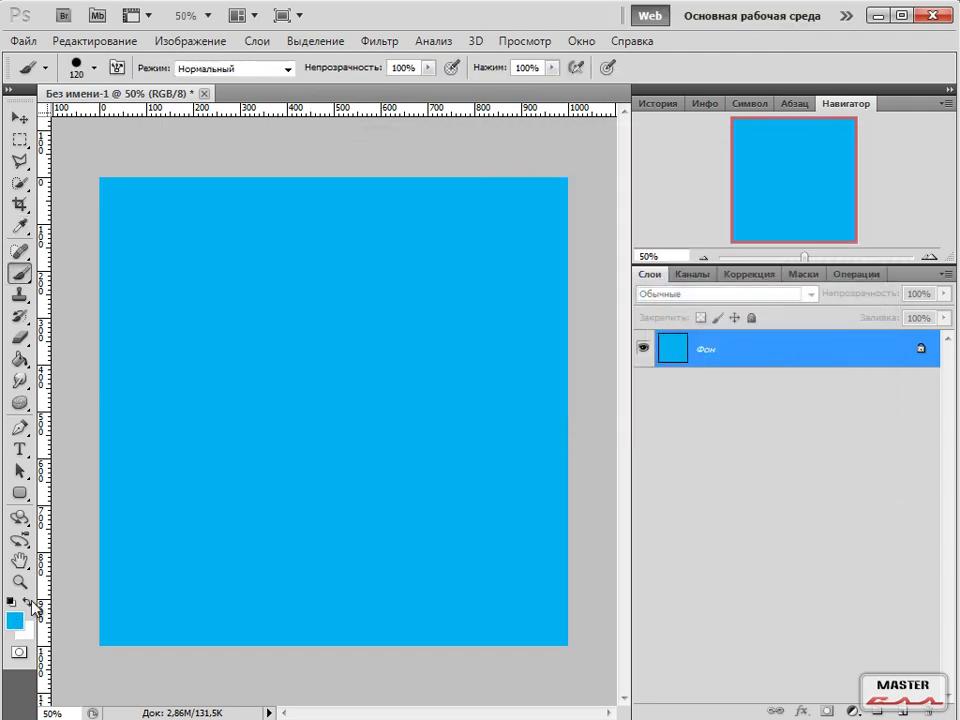
{"action": "left_click", "coordinate": [27, 602]}
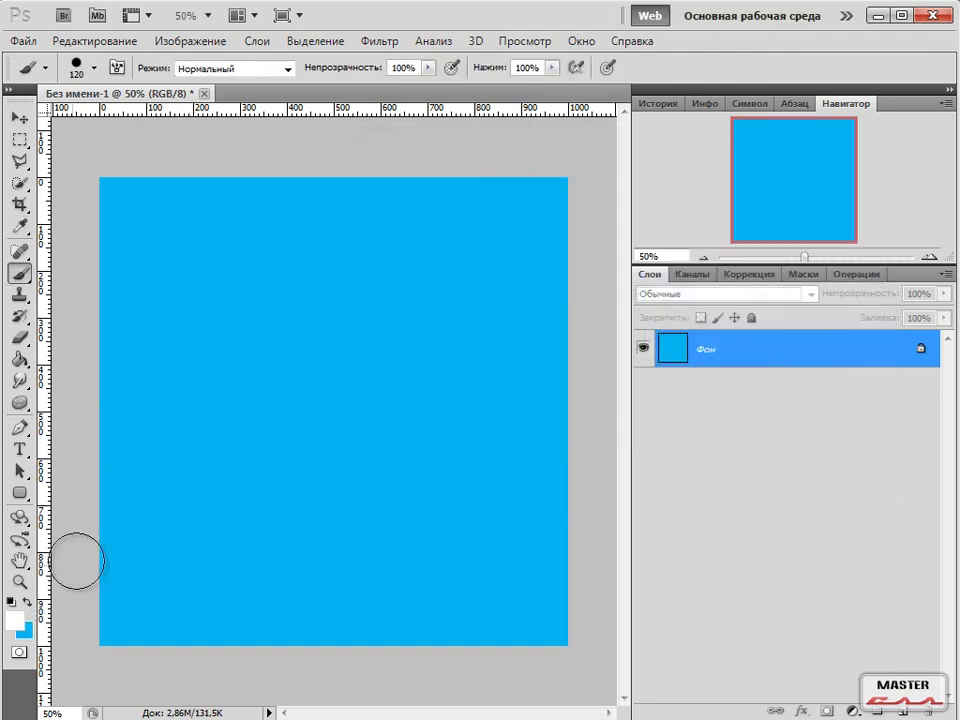
Paint two overlapping white dabs near the canvas's upper-left corner and revert the history to the state before them.
{"action": "left_click", "coordinate": [184, 249]}
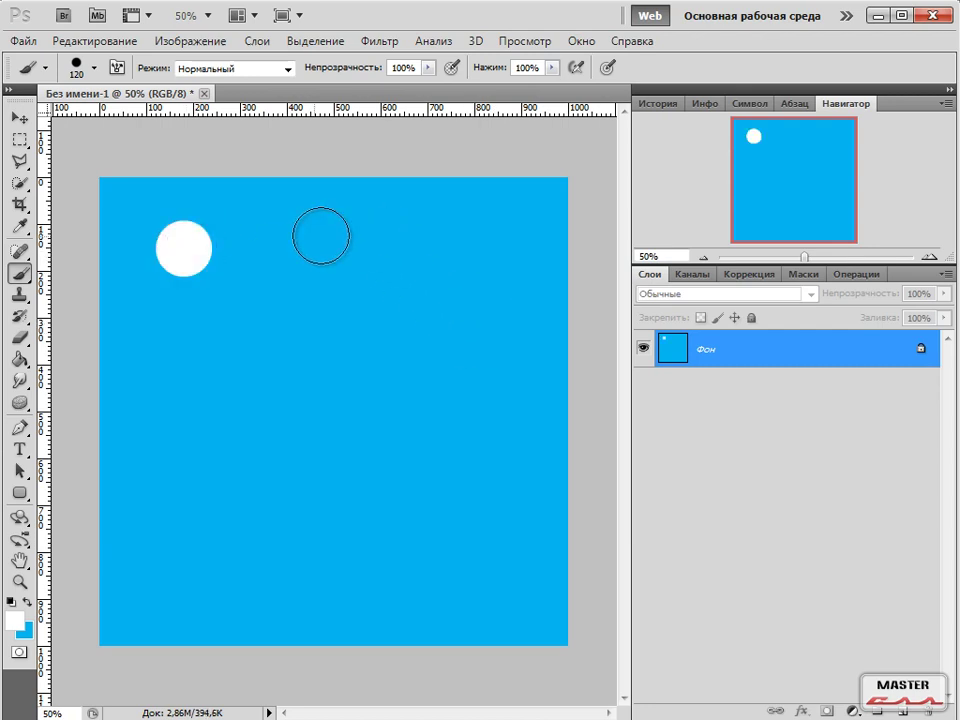
{"action": "left_click", "coordinate": [228, 251]}
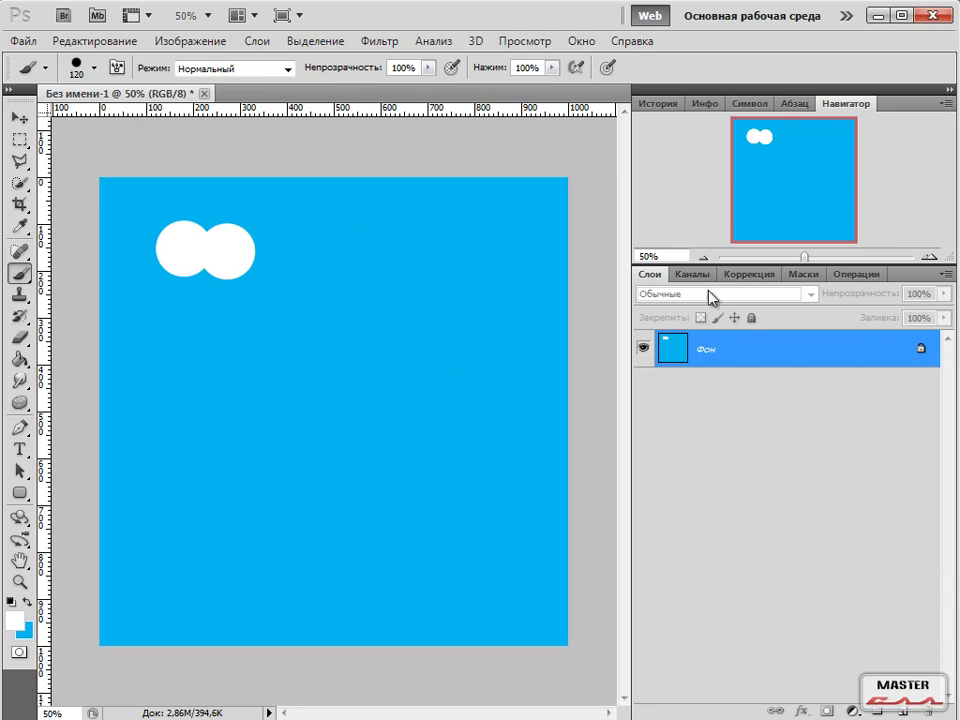
{"action": "left_click", "coordinate": [657, 103]}
{"action": "left_click", "coordinate": [706, 221]}
{"action": "left_click", "coordinate": [707, 200]}
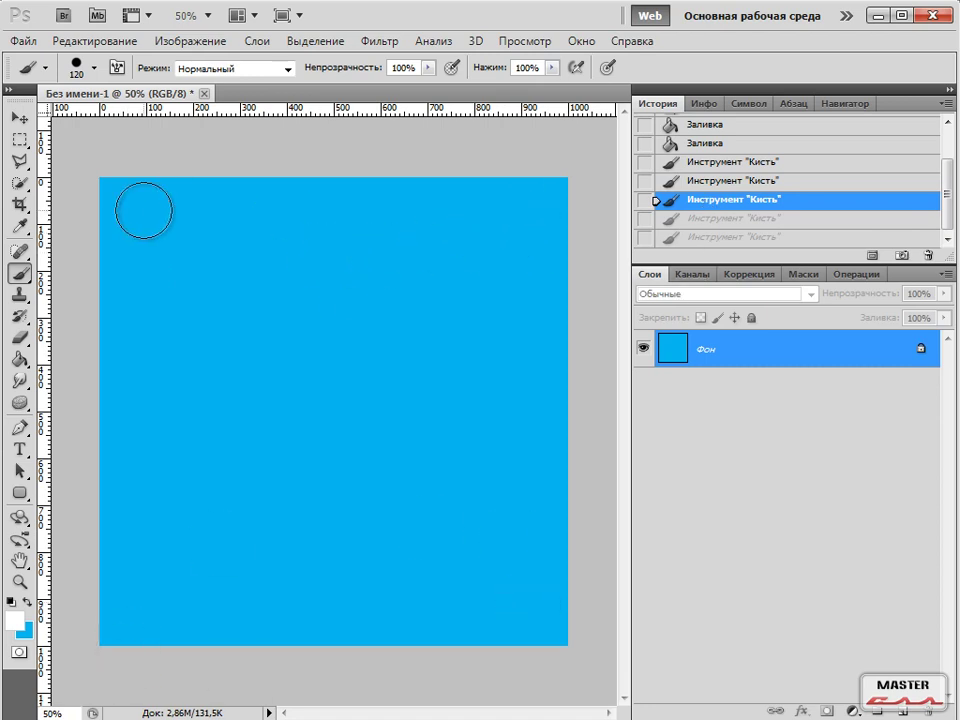
{"action": "left_click", "coordinate": [21, 273]}
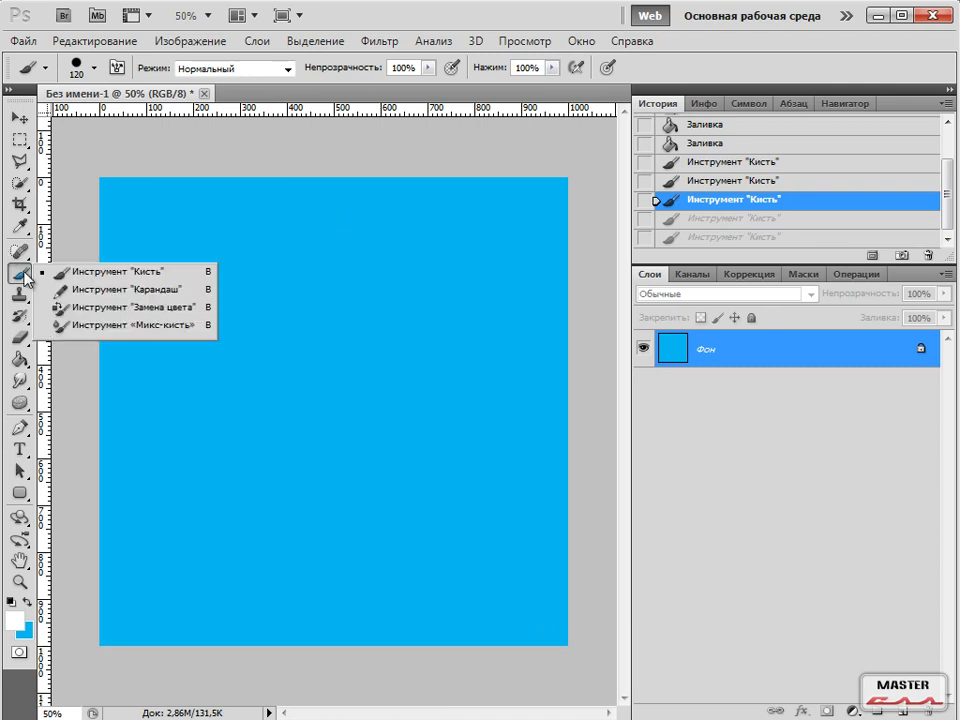
{"action": "left_click", "coordinate": [40, 274]}
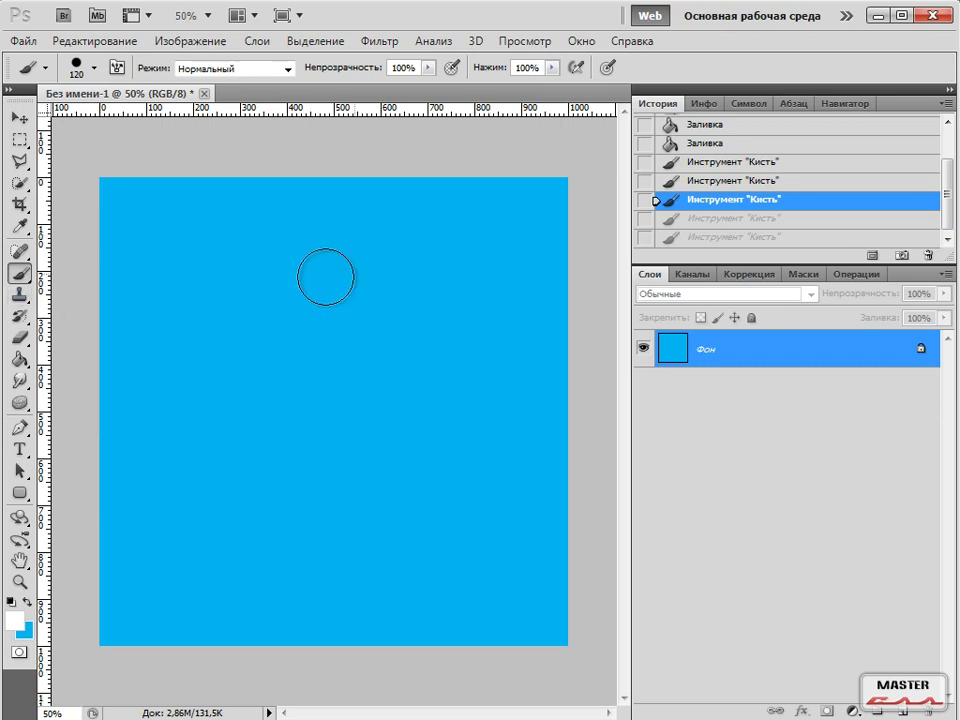
{"action": "right_click", "coordinate": [472, 244]}
{"action": "left_click", "coordinate": [646, 382]}
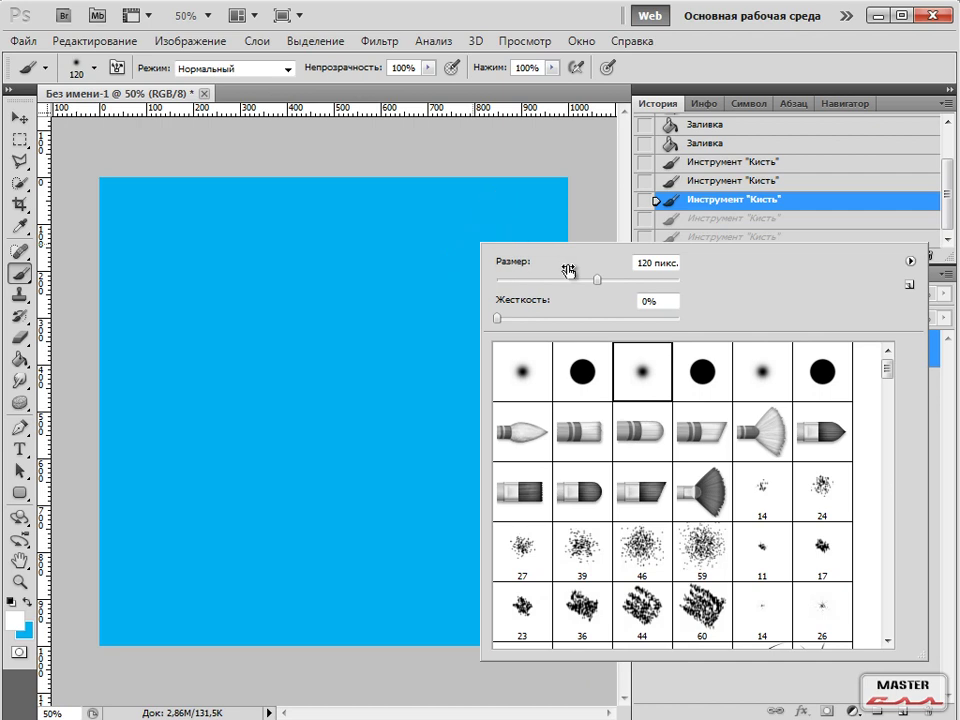
{"action": "left_click_drag", "start_coordinate": [598, 284], "coordinate": [645, 281]}
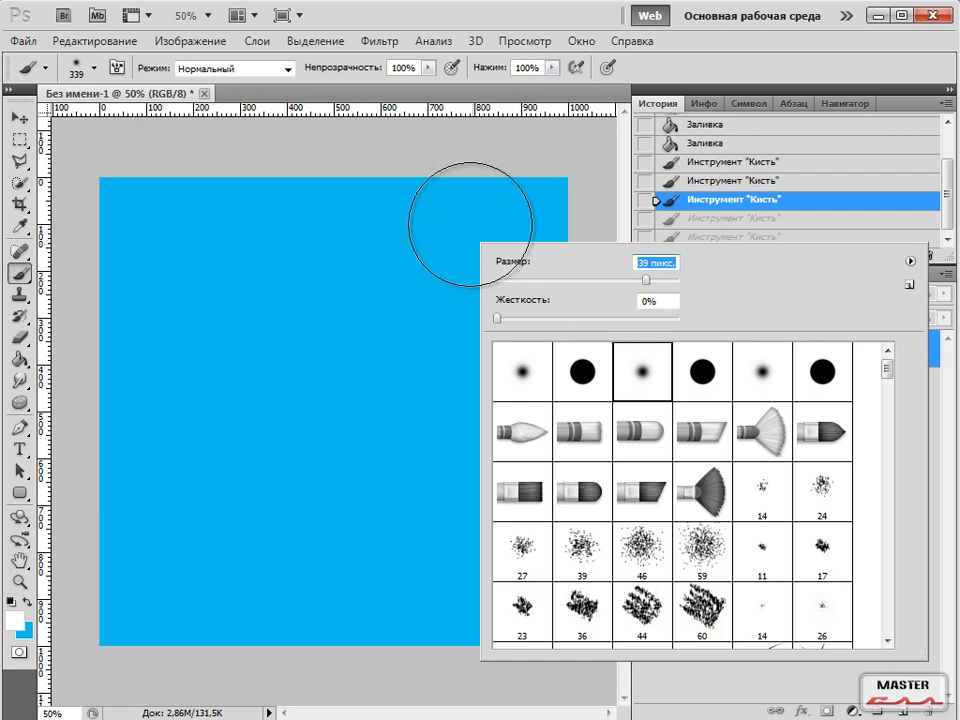
{"action": "key", "text": "Escape"}
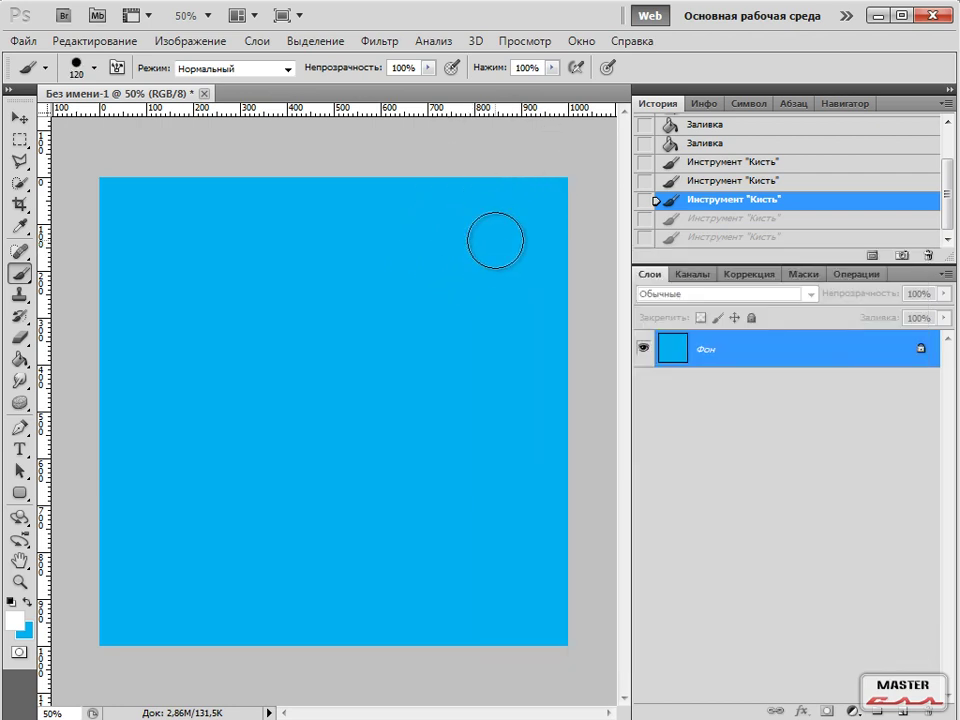
Increase the hard round brush's size to 250 px.
{"action": "key", "text": "bracketright"}
{"action": "key", "text": "bracketright"}
{"action": "key", "text": "bracketright"}
{"action": "key", "text": "bracketright"}
{"action": "key", "text": "bracketright"}
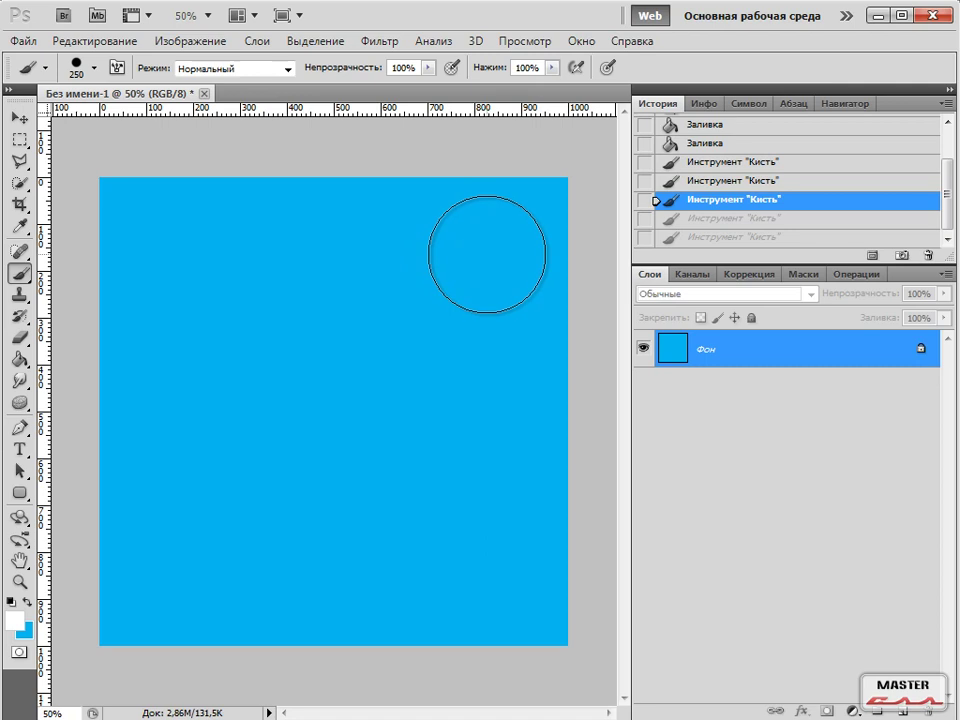
Set the foreground colour to bright yellow #fcff00 and paint a single round dab near the canvas's upper-right corner.
{"action": "left_click", "coordinate": [14, 620]}
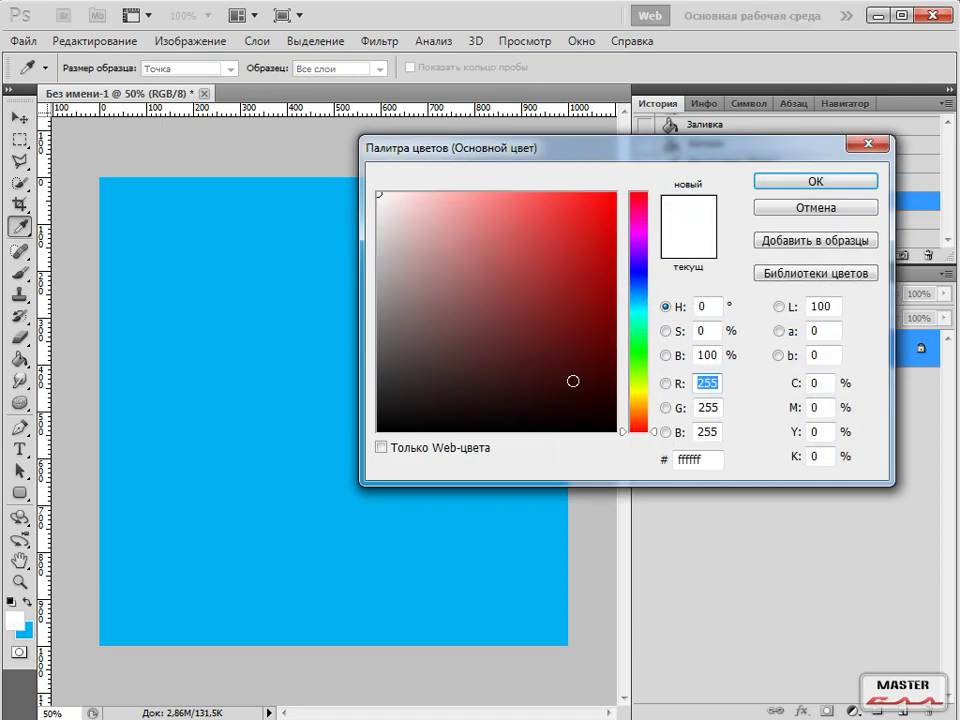
{"action": "left_click", "coordinate": [639, 393]}
{"action": "left_click", "coordinate": [616, 192]}
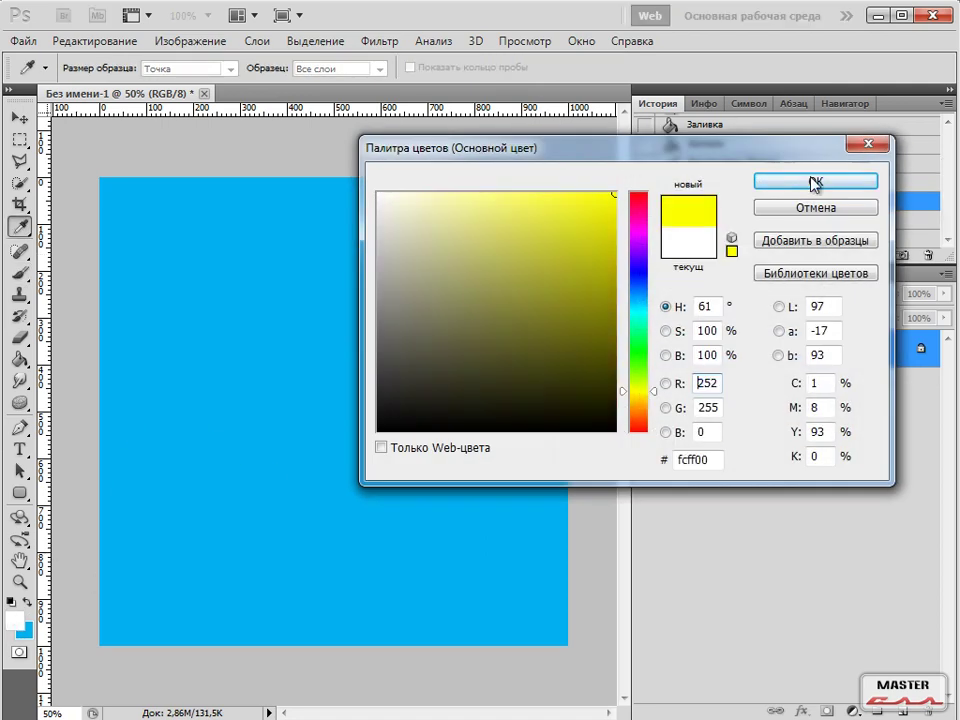
{"action": "left_click", "coordinate": [816, 181]}
{"action": "left_click", "coordinate": [494, 255]}
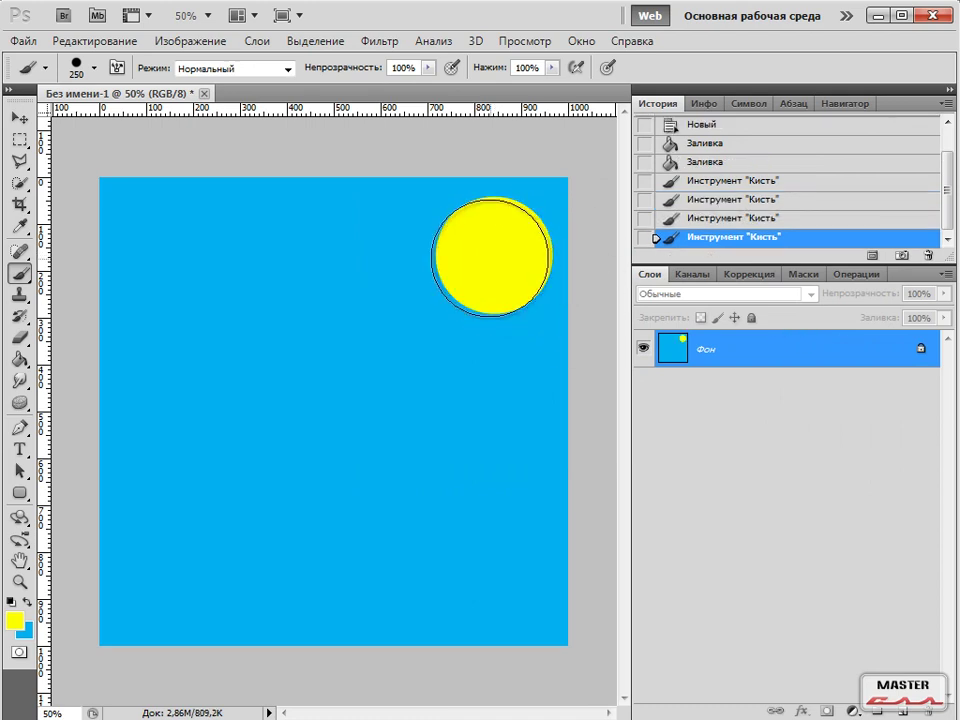
Set the brush hardness to 0% and paint soft yellow dabs over the sun to give it a glow.
{"action": "right_click", "coordinate": [497, 246]}
{"action": "left_click_drag", "start_coordinate": [697, 325], "coordinate": [516, 323]}
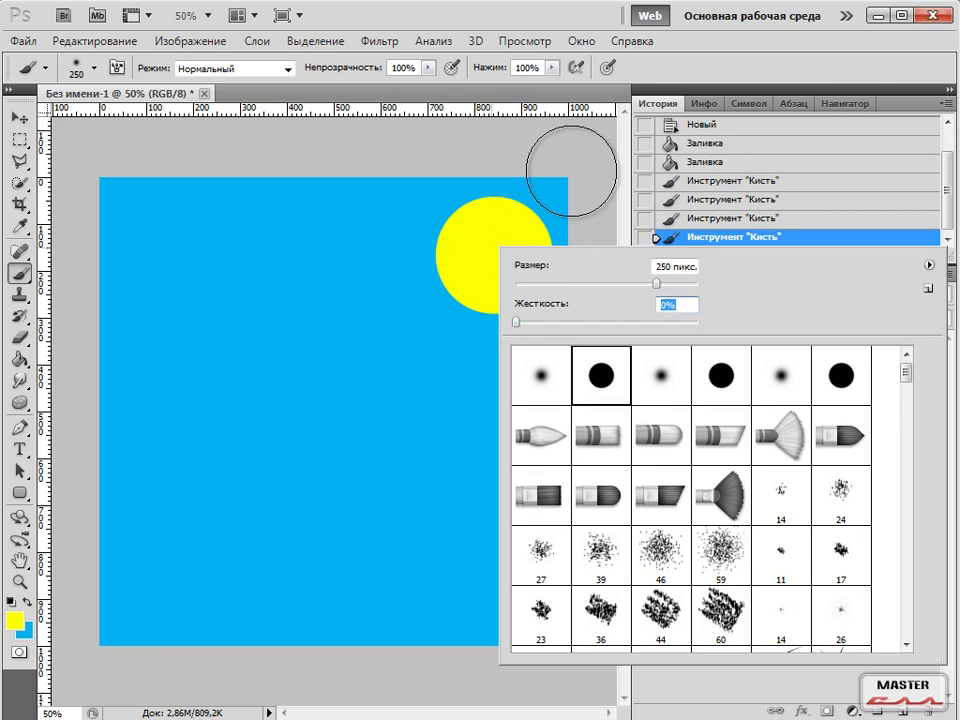
{"action": "left_click", "coordinate": [495, 257]}
{"action": "left_click", "coordinate": [489, 250]}
Enlarge the soft brush to 308 px and dab over the sun's centre again to widen its glow.
{"action": "right_click", "coordinate": [489, 250]}
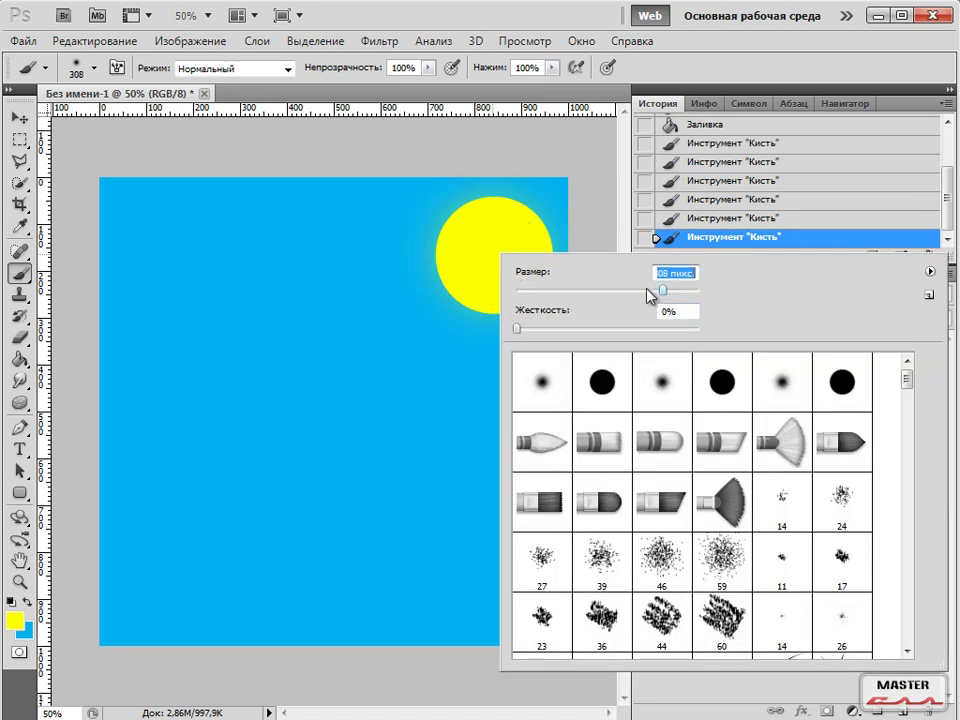
{"action": "left_click", "coordinate": [494, 255]}
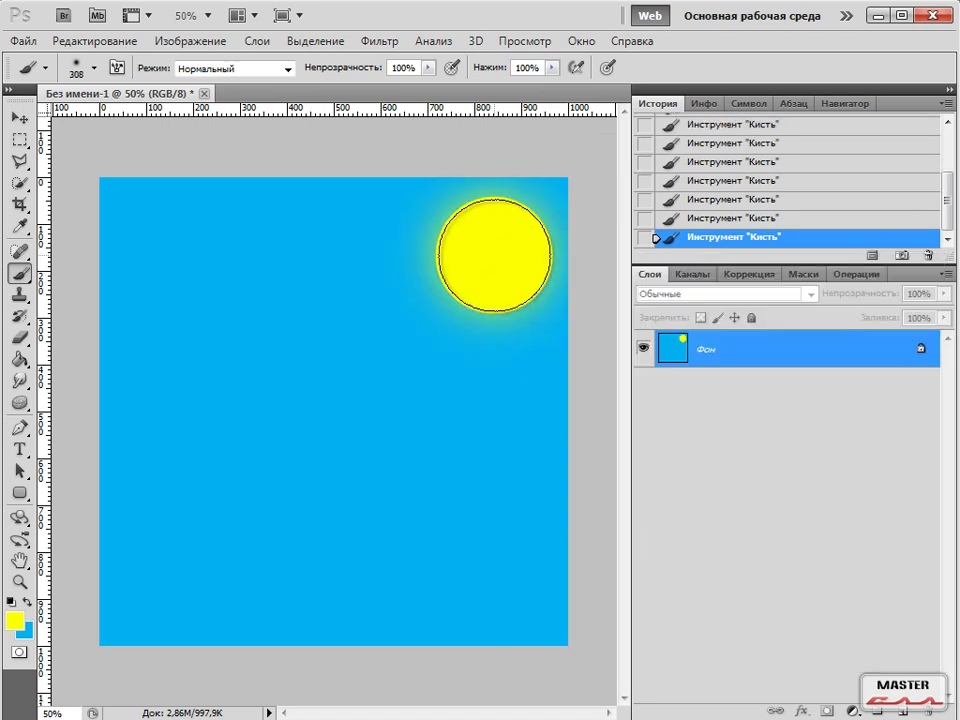
{"action": "left_click", "coordinate": [497, 257]}
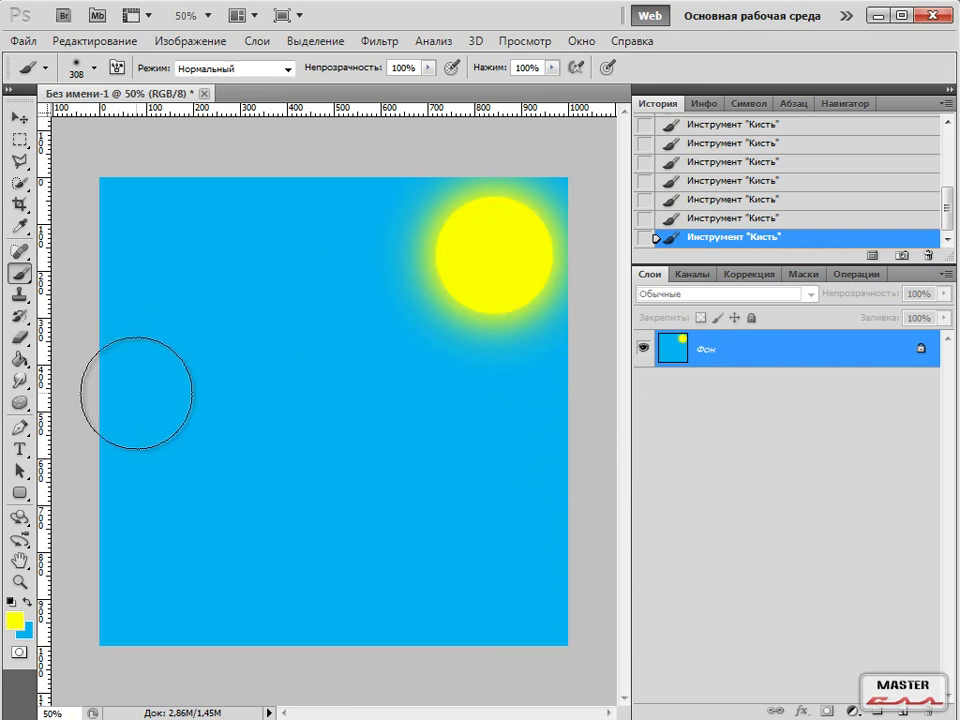
Set the foreground colour to white #ffffff and the brush size to 120 px.
{"action": "left_click", "coordinate": [16, 627]}
{"action": "left_click_drag", "start_coordinate": [493, 347], "coordinate": [314, 181]}
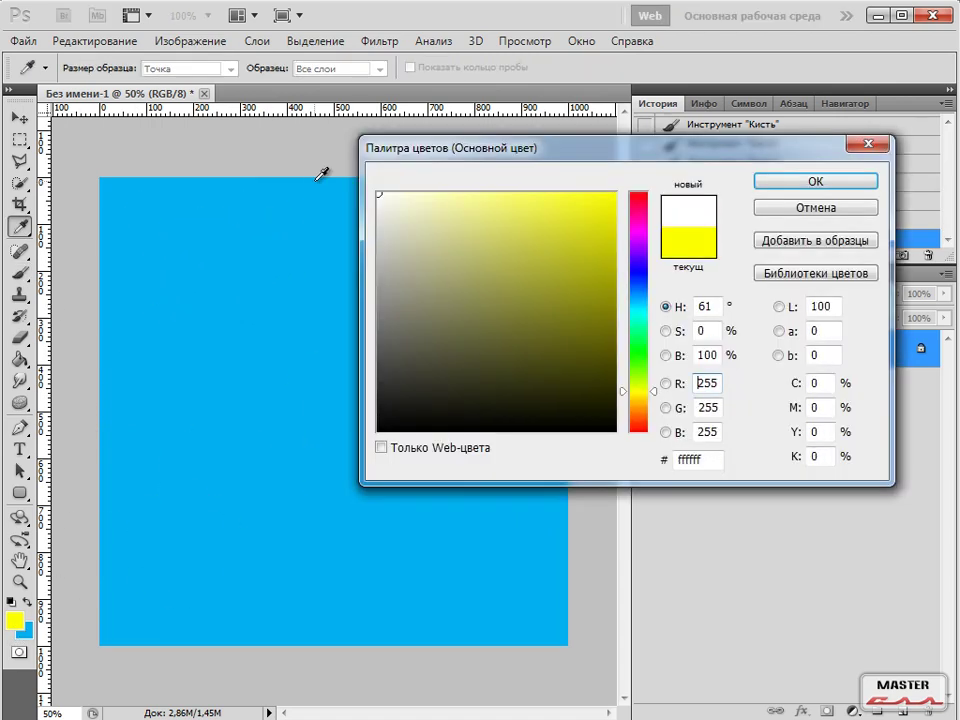
{"action": "left_click", "coordinate": [855, 188]}
{"action": "right_click", "coordinate": [177, 260]}
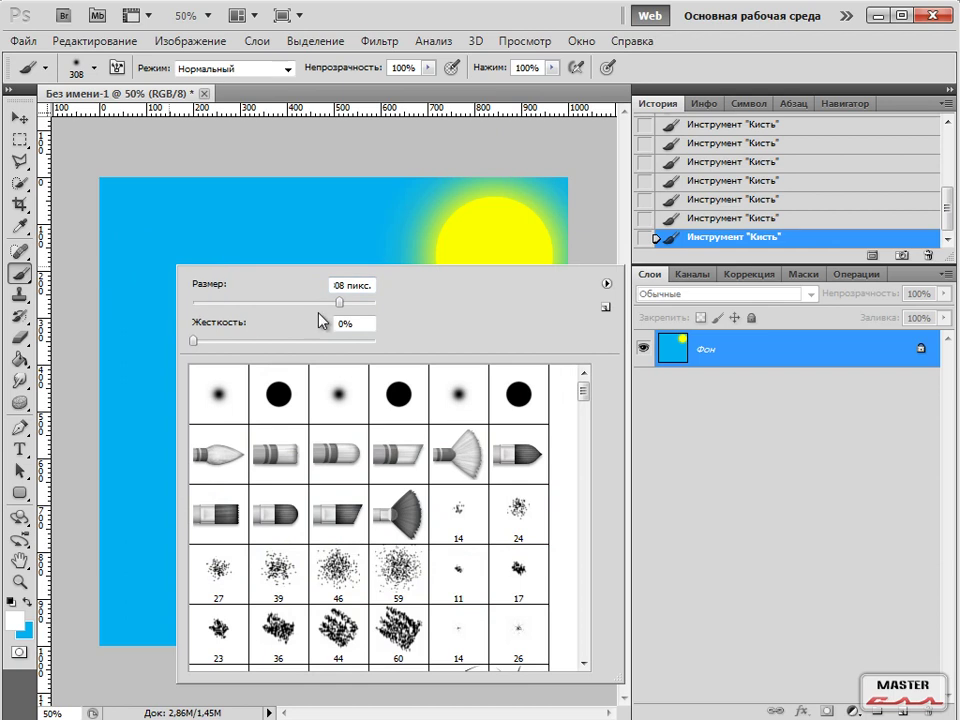
{"action": "type", "text": "120"}
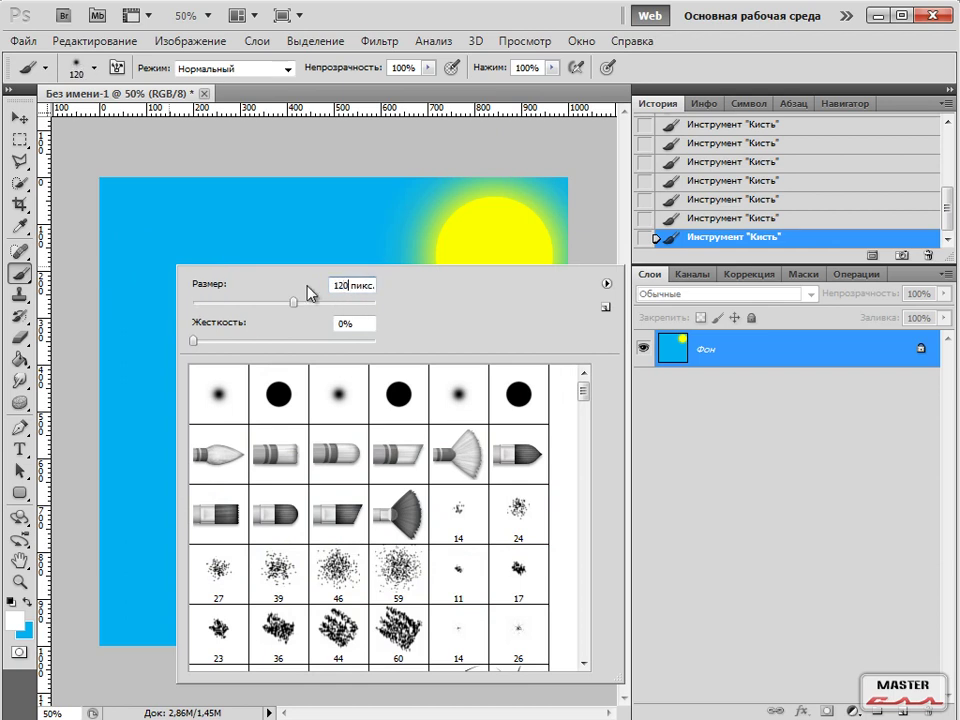
Try a soft white dab near the canvas's upper-left corner.
{"action": "left_click", "coordinate": [153, 240]}
{"action": "left_click", "coordinate": [153, 240]}
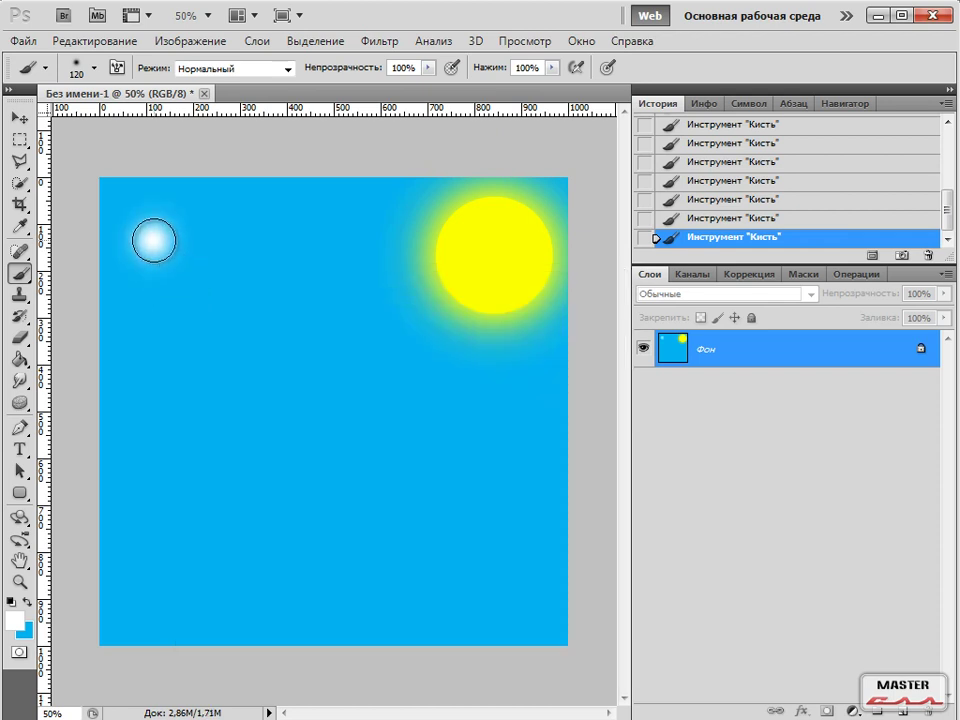
Set the brush hardness to 100% and paint two overlapping white dabs near the canvas's upper-left corner and a single dab between them and the sun.
{"action": "right_click", "coordinate": [153, 240]}
{"action": "left_click_drag", "start_coordinate": [184, 316], "coordinate": [366, 316]}
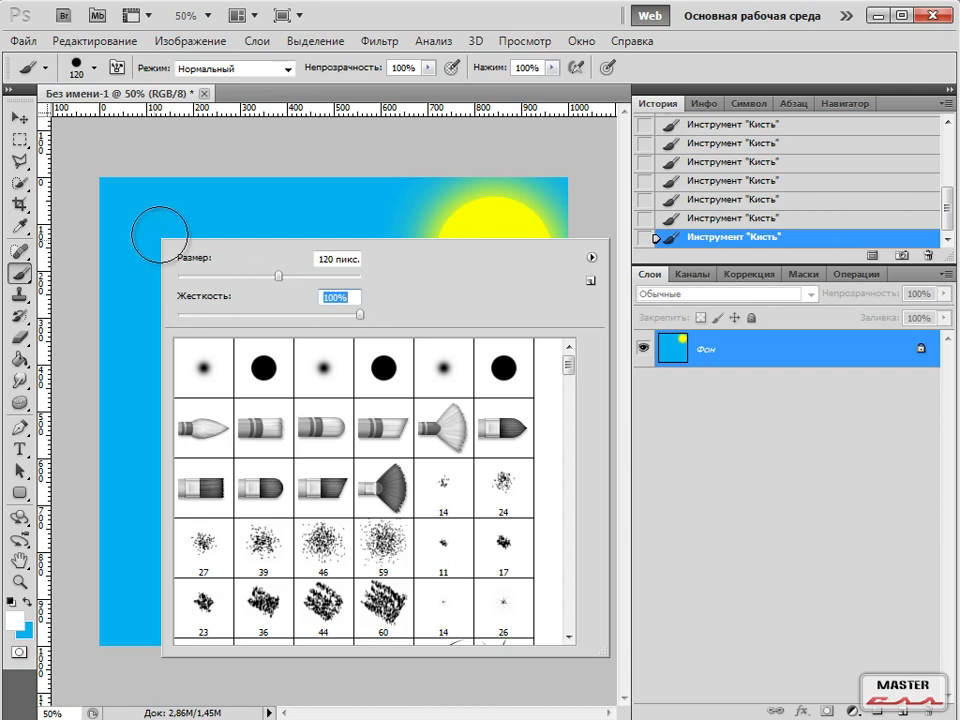
{"action": "left_click", "coordinate": [159, 236]}
{"action": "left_click", "coordinate": [208, 236]}
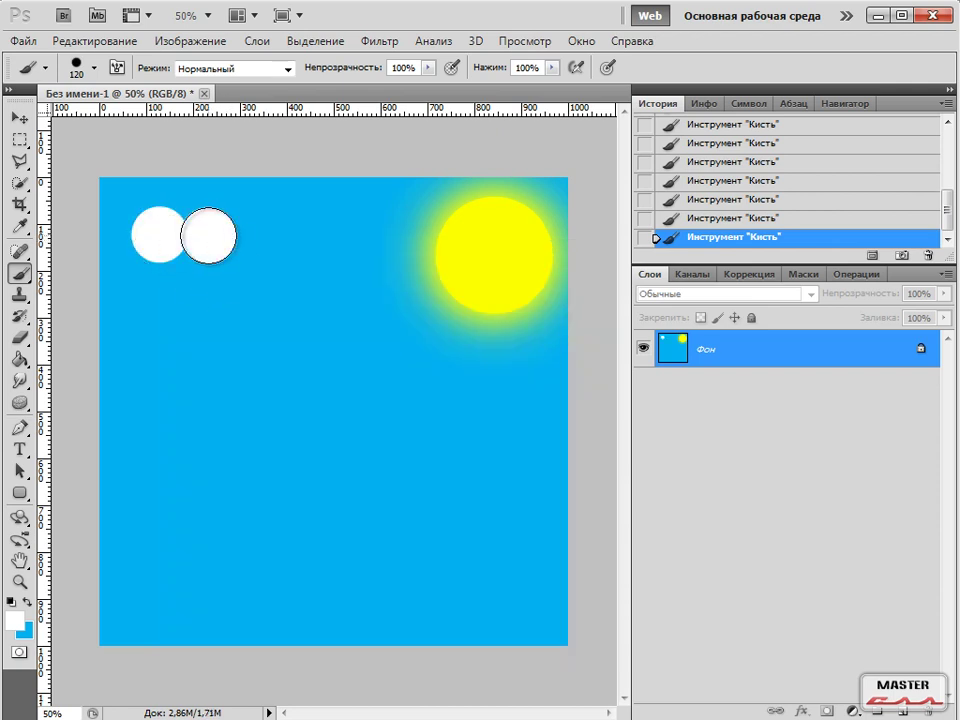
{"action": "left_click", "coordinate": [320, 278]}
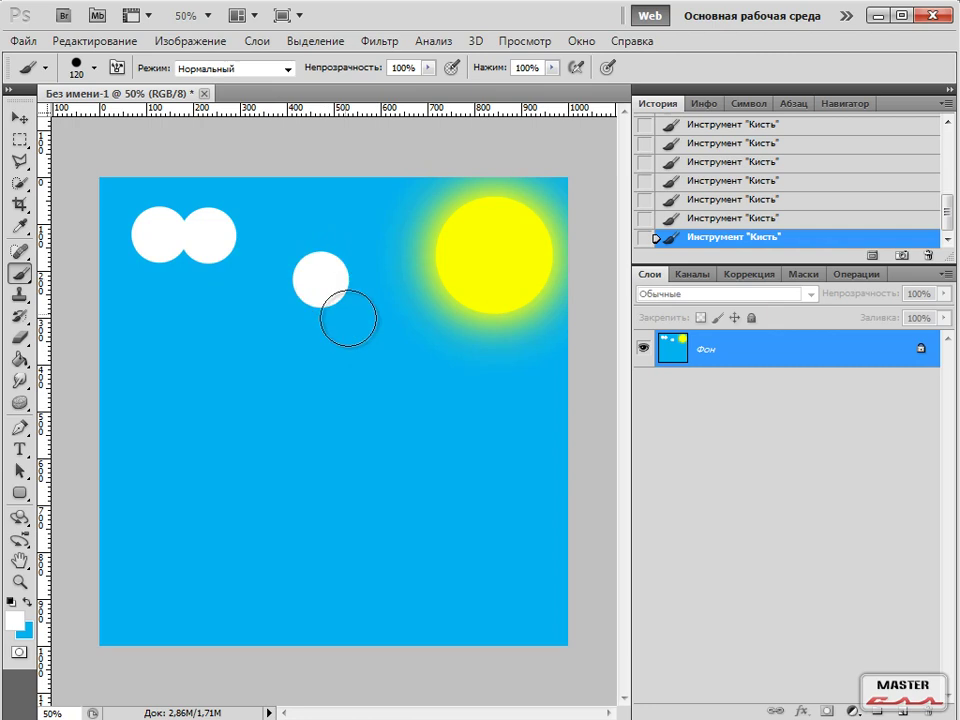
Reduce the brush size to 80 px and paint white dabs around the two overlapping circles to form a puffy cloud.
{"action": "right_click", "coordinate": [266, 336]}
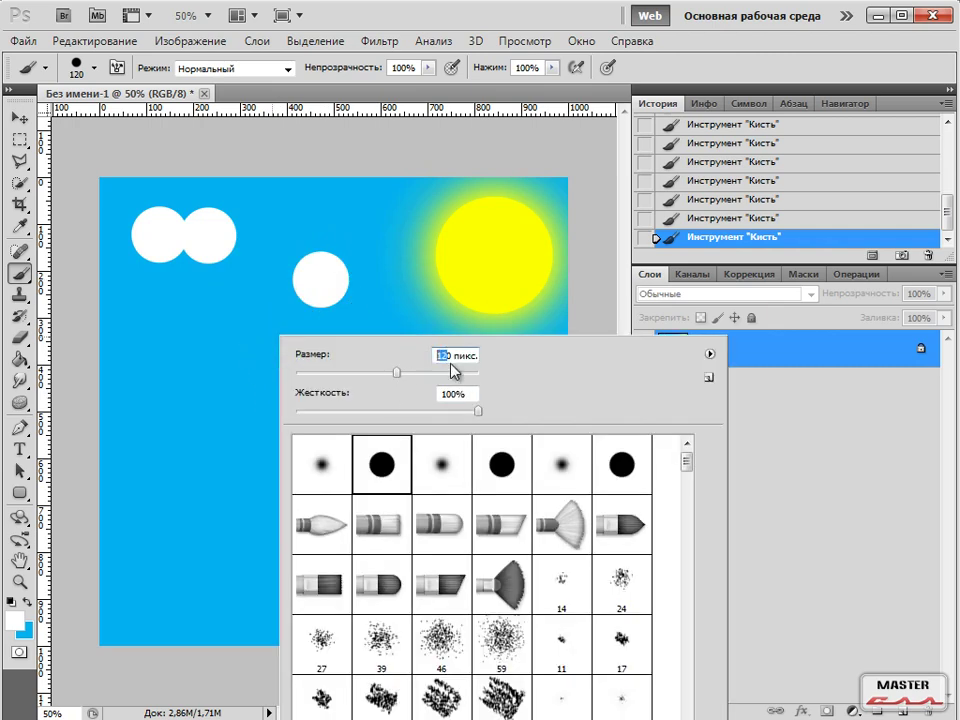
{"action": "left_click", "coordinate": [184, 207]}
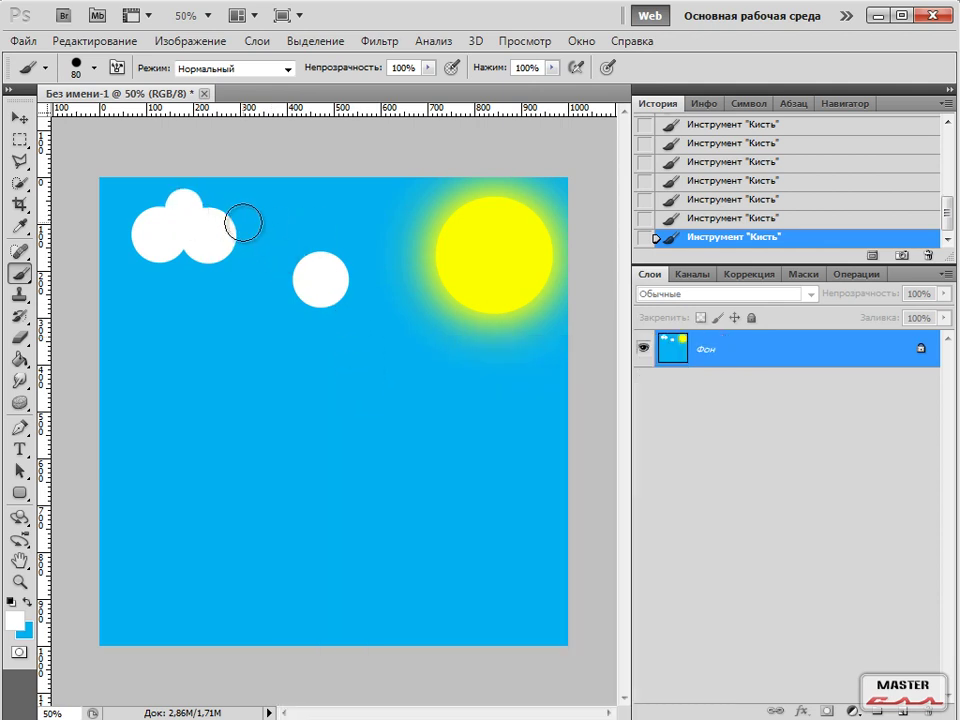
{"action": "left_click", "coordinate": [238, 218]}
{"action": "left_click", "coordinate": [241, 251]}
{"action": "left_click", "coordinate": [185, 262]}
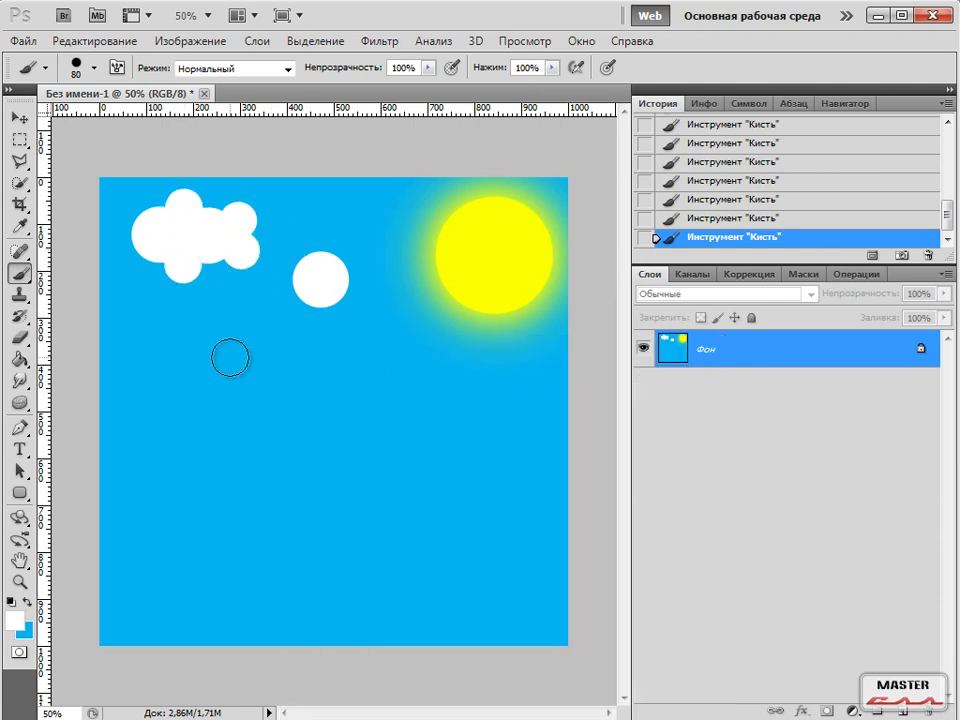
{"action": "left_click", "coordinate": [155, 256]}
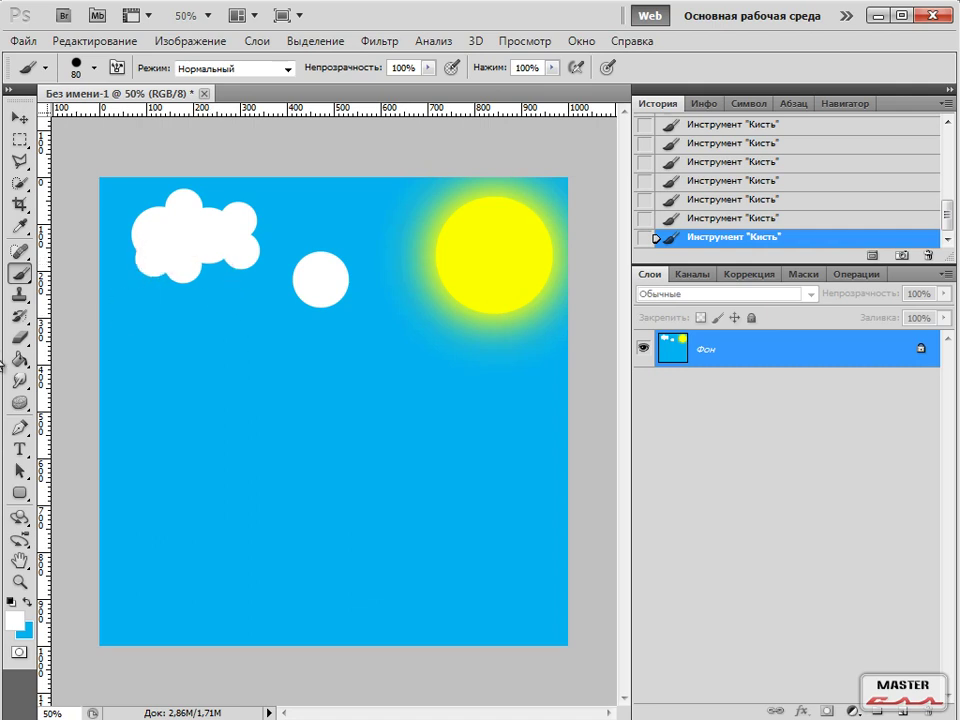
{"action": "left_click", "coordinate": [213, 258]}
{"action": "left_click", "coordinate": [132, 234]}
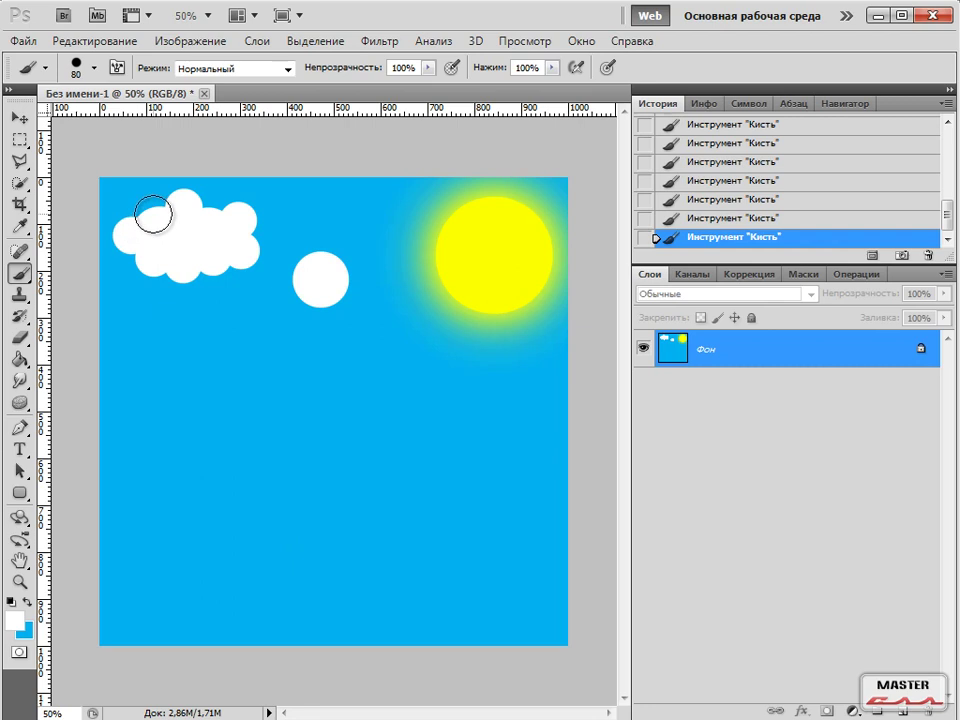
Paint white 80 px dabs around the single circle beside the sun to form a second, smaller cloud.
{"action": "left_click", "coordinate": [296, 281]}
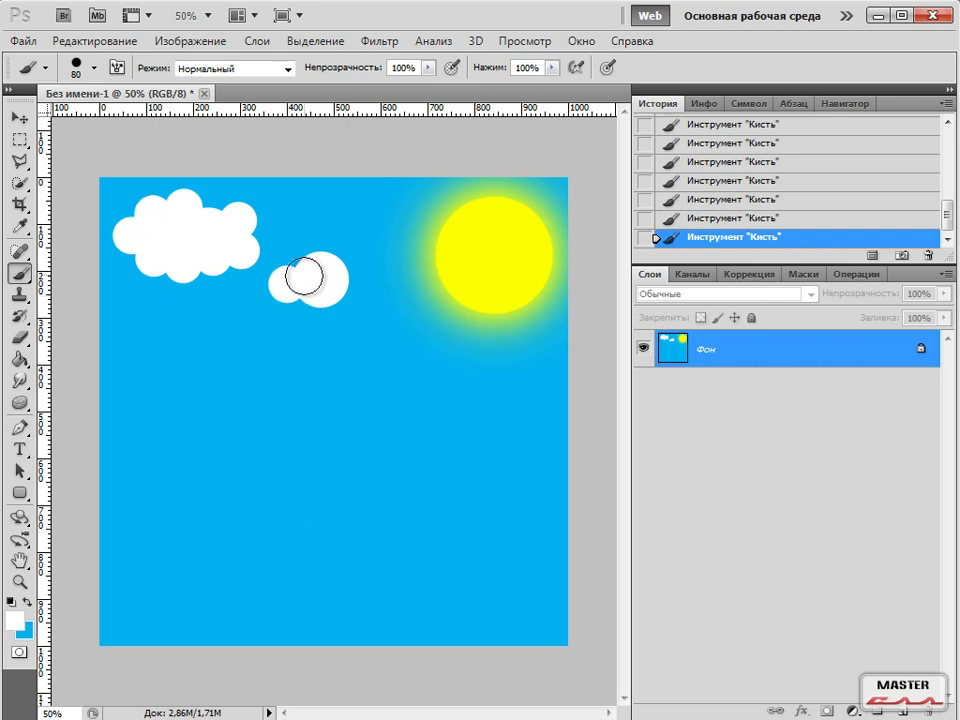
{"action": "left_click", "coordinate": [352, 277]}
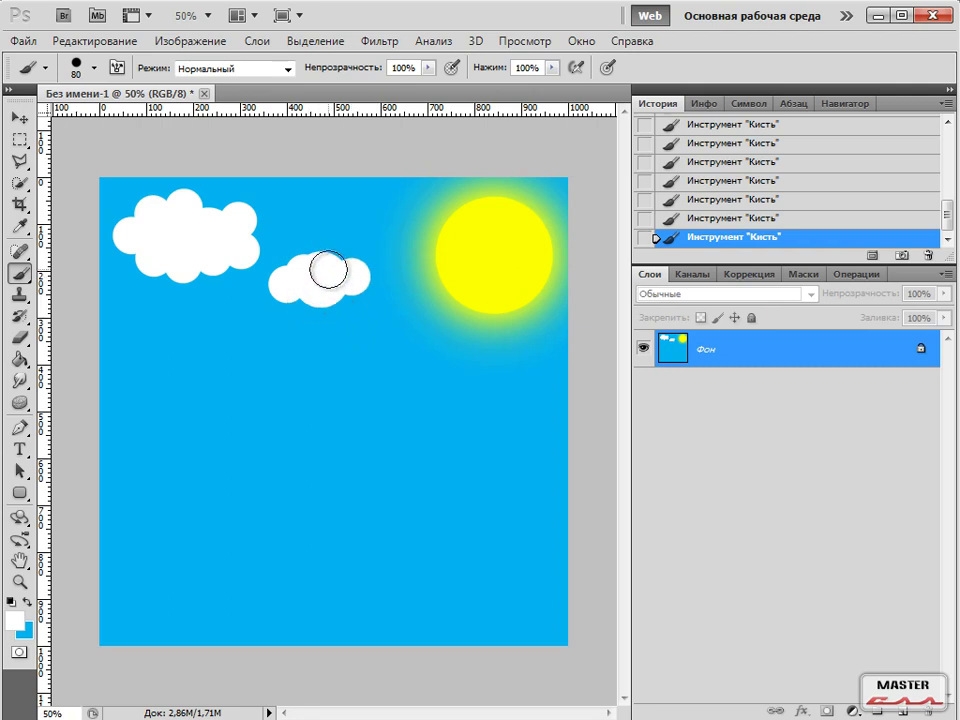
{"action": "left_click", "coordinate": [334, 269]}
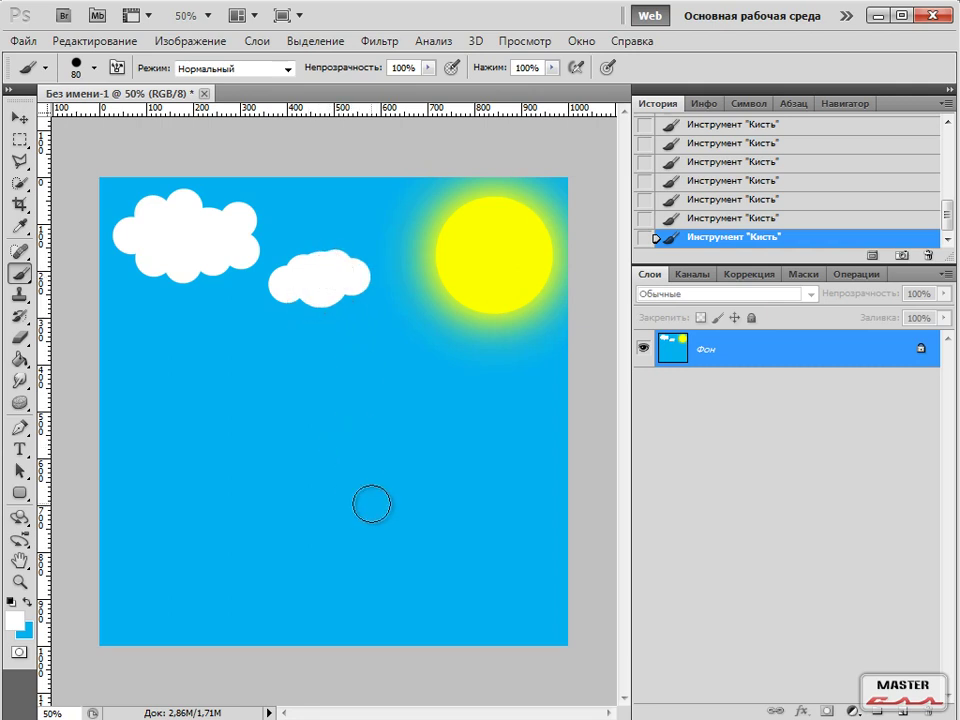
{"action": "left_click", "coordinate": [300, 288]}
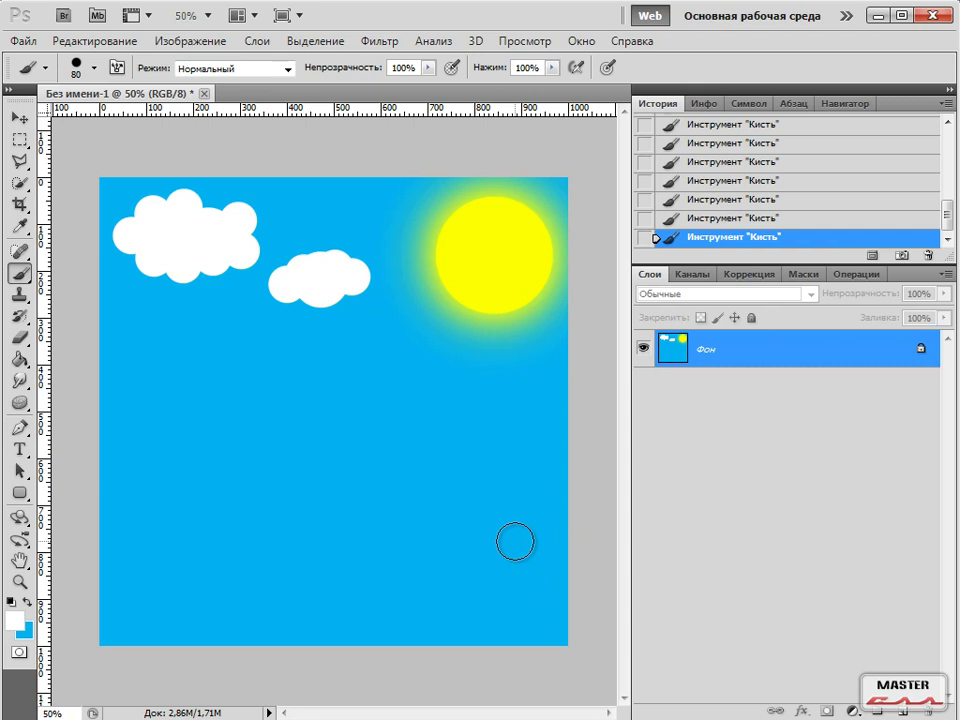
Increase the hard round brush's size to 1000 px.
{"action": "key", "text": "ctrl+minus"}
{"action": "key", "text": "ctrl+minus"}
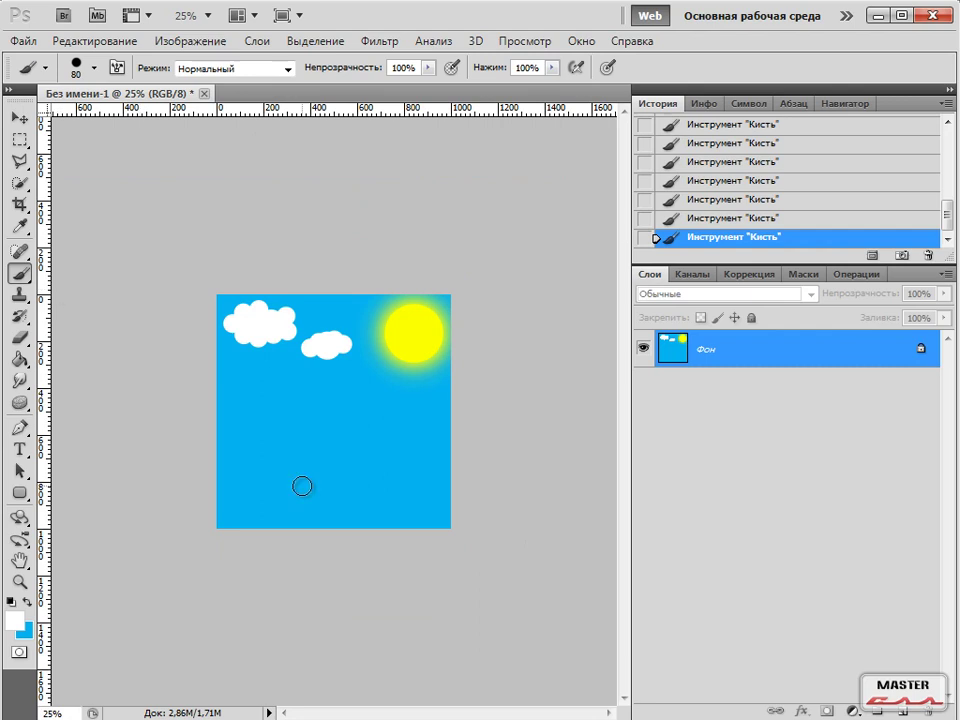
{"action": "key", "text": "bracketright"}
{"action": "key", "text": "bracketright"}
{"action": "key", "text": "bracketright"}
{"action": "key", "text": "bracketright"}
{"action": "key", "text": "bracketright"}
{"action": "key", "text": "bracketright"}
{"action": "key", "text": "bracketright"}
{"action": "key", "text": "bracketright"}
{"action": "key", "text": "bracketright"}
{"action": "key", "text": "bracketright"}
{"action": "key", "text": "bracketright"}
{"action": "key", "text": "bracketright"}
{"action": "key", "text": "bracketright"}
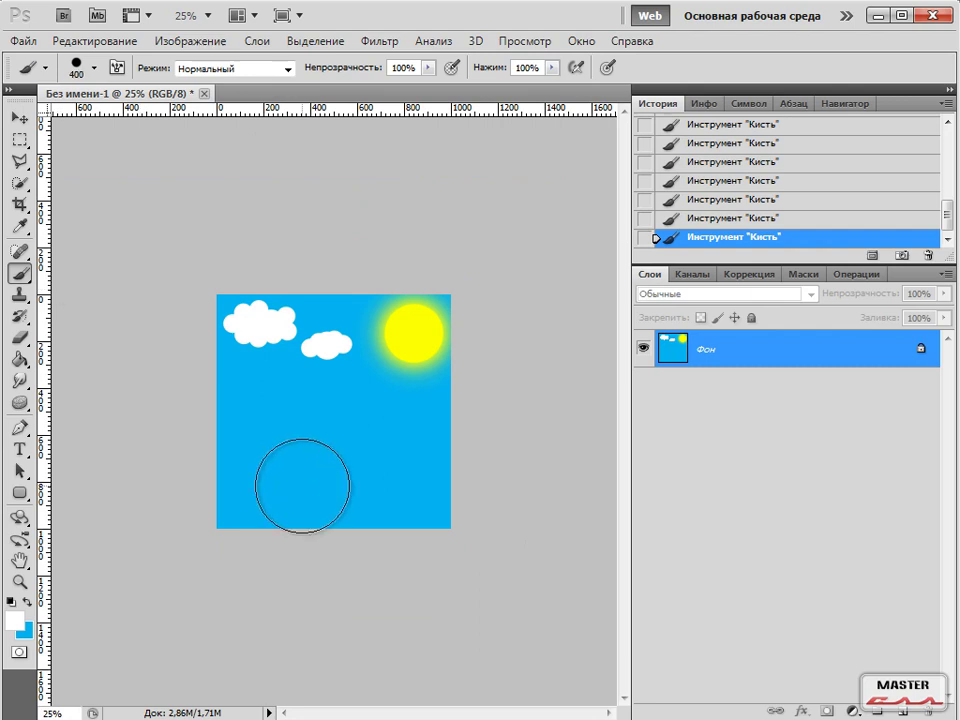
{"action": "key", "text": "bracketright"}
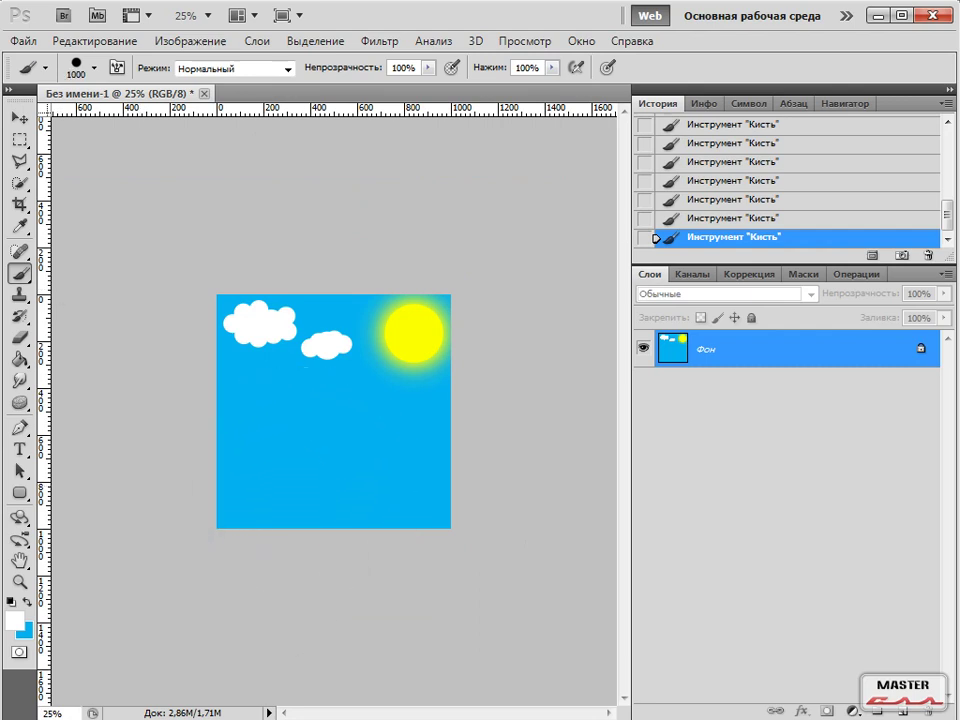
Set the foreground colour to green #18610a and paint one 1000 px dab over the canvas's lower-right edge as a hill.
{"action": "left_click", "coordinate": [13, 623]}
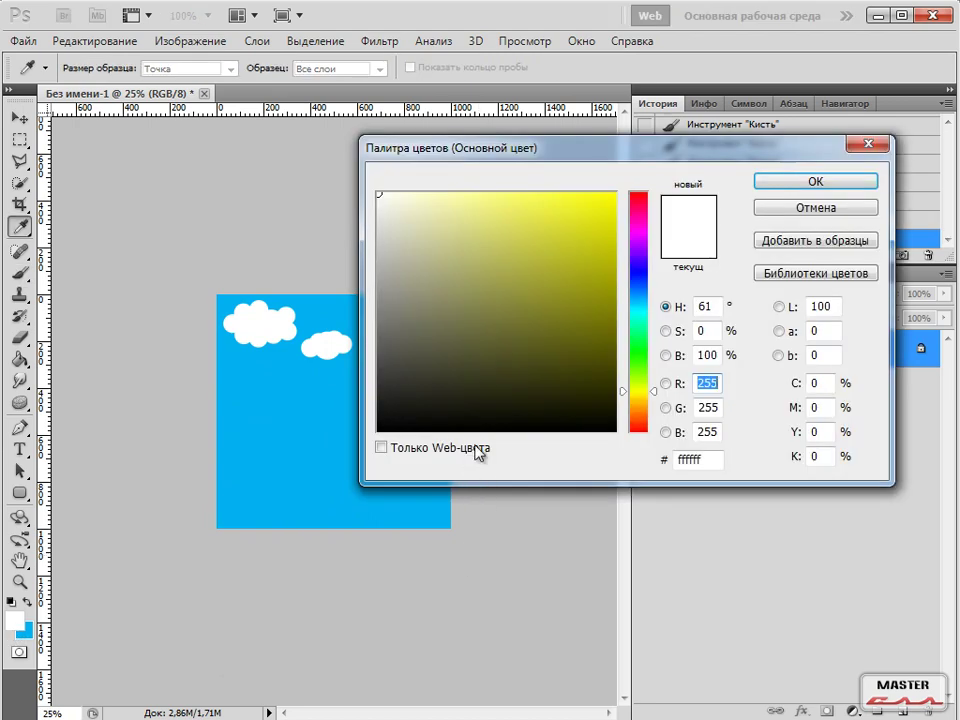
{"action": "left_click_drag", "start_coordinate": [639, 400], "coordinate": [647, 357]}
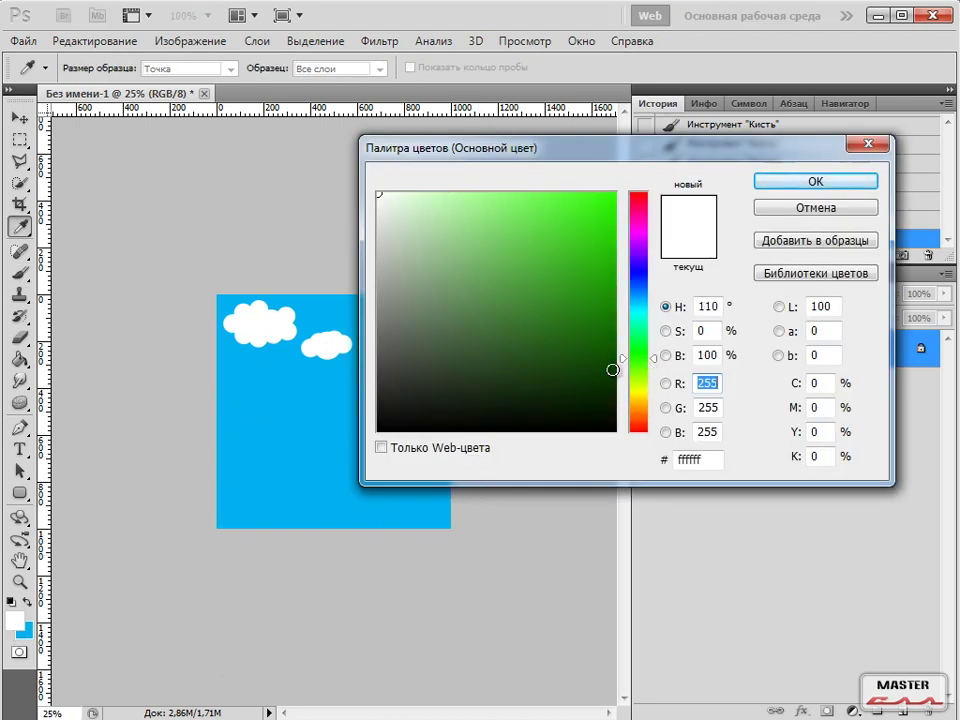
{"action": "left_click", "coordinate": [609, 371]}
{"action": "left_click_drag", "start_coordinate": [609, 371], "coordinate": [593, 341]}
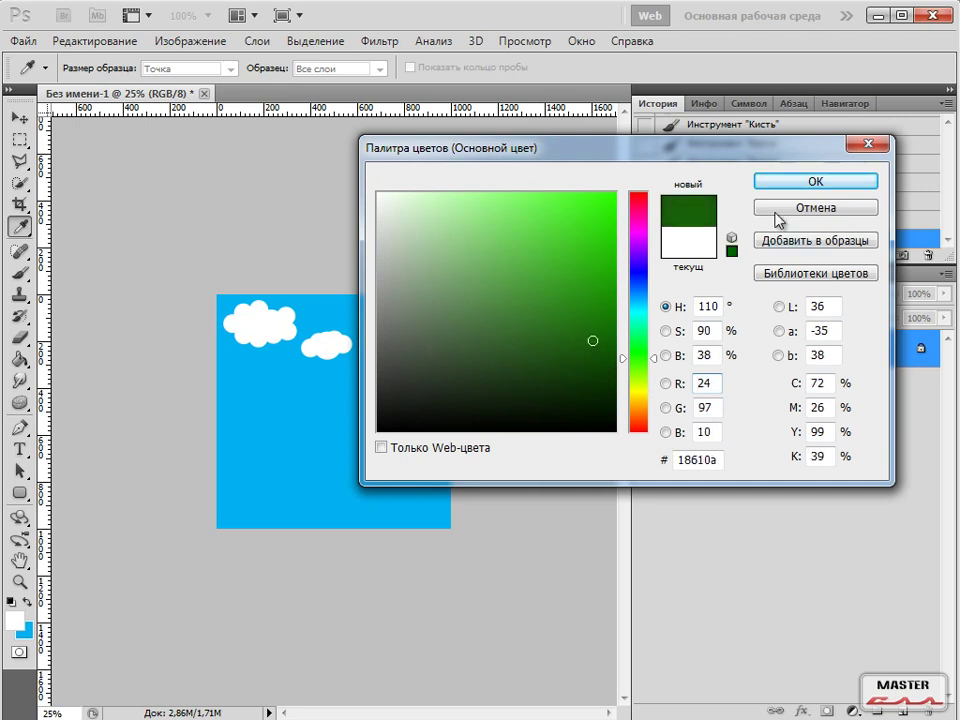
{"action": "key", "text": "Return"}
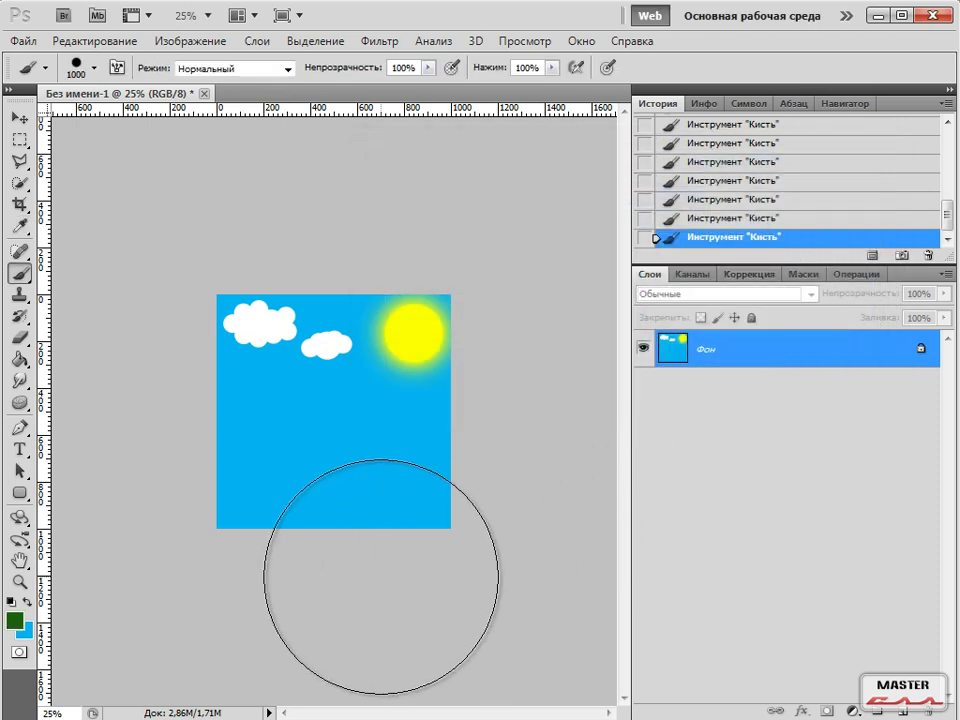
{"action": "left_click", "coordinate": [376, 575]}
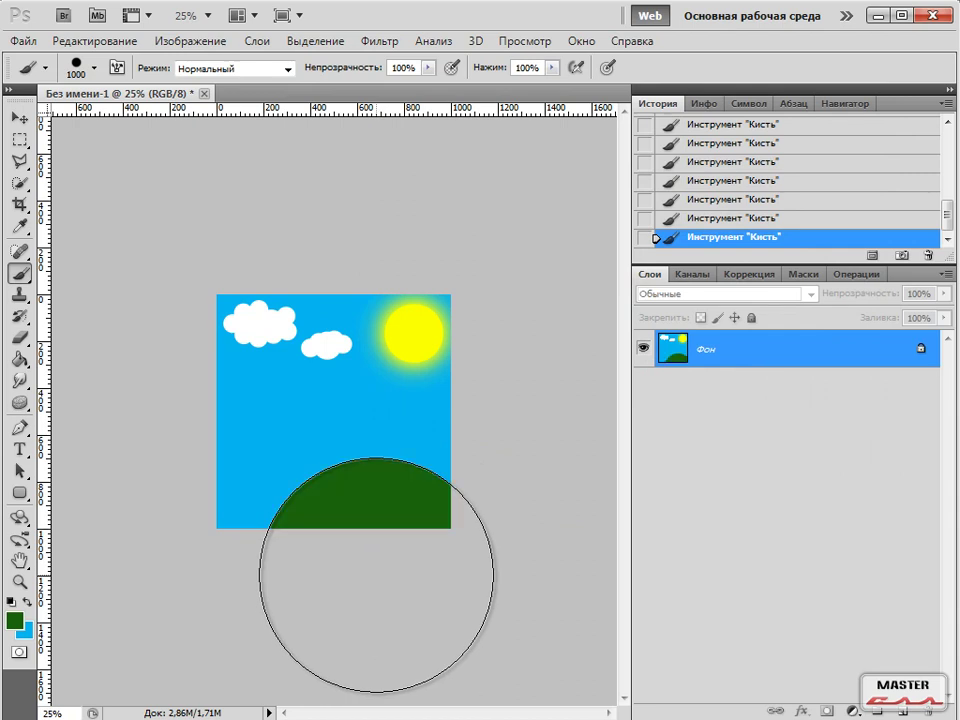
Set the foreground colour to dark green #0e3f04 and paint a second hill at the canvas's lower-left corner with one dab.
{"action": "left_click", "coordinate": [14, 620]}
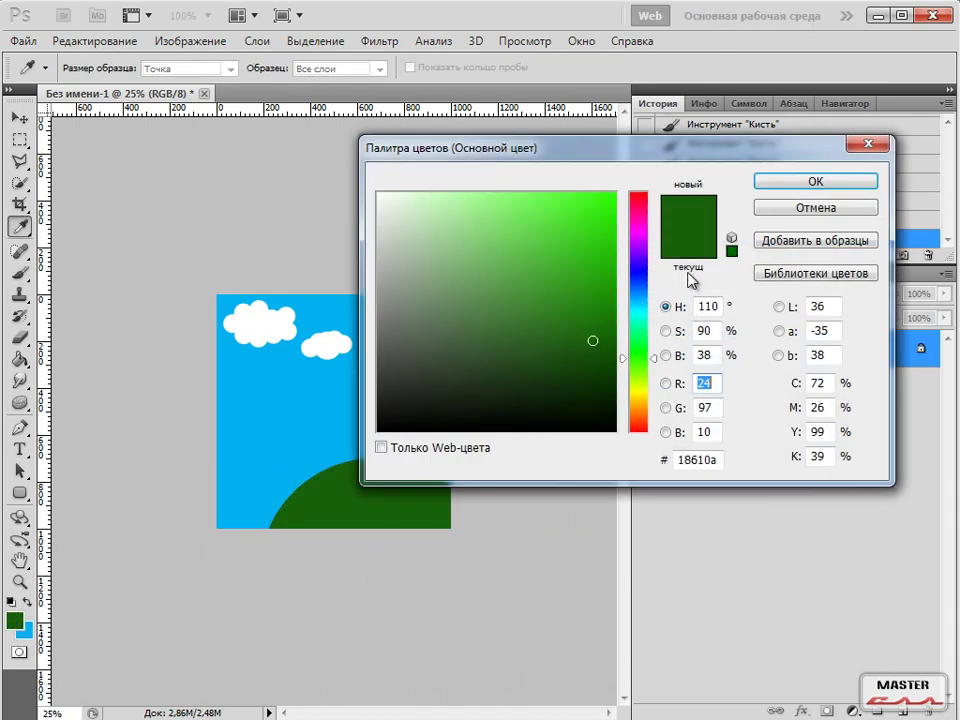
{"action": "left_click", "coordinate": [600, 374]}
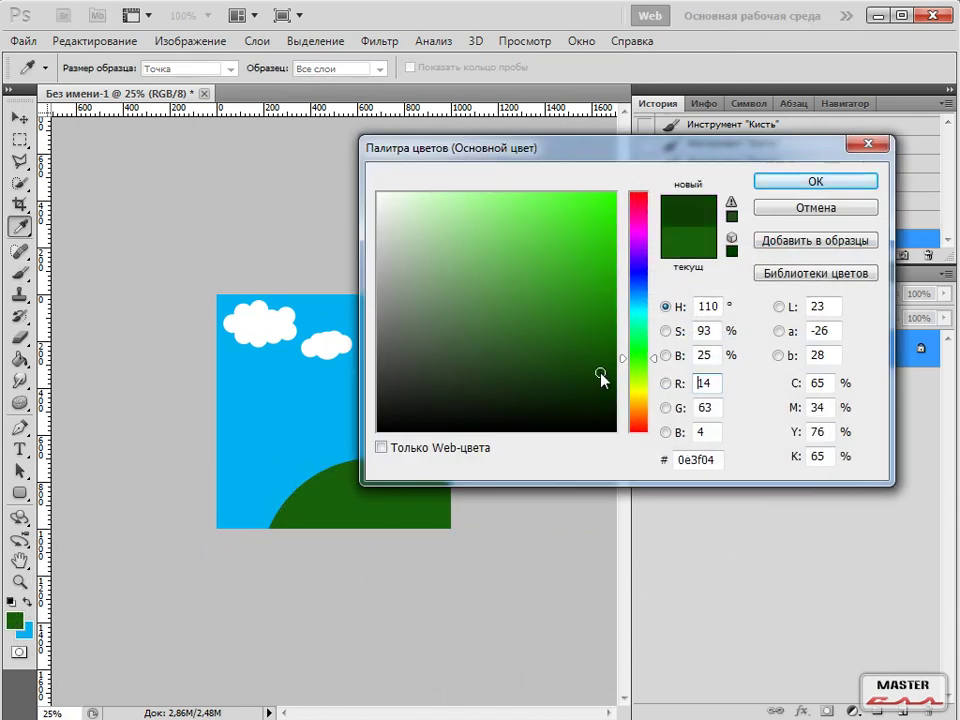
{"action": "left_click", "coordinate": [812, 184]}
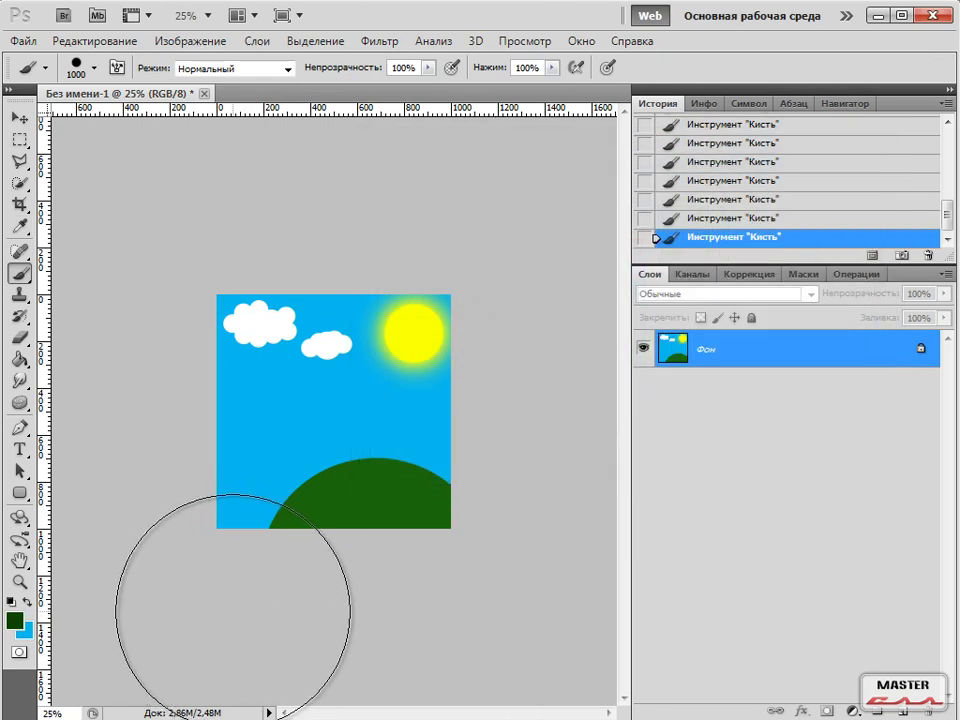
{"action": "left_click", "coordinate": [220, 603]}
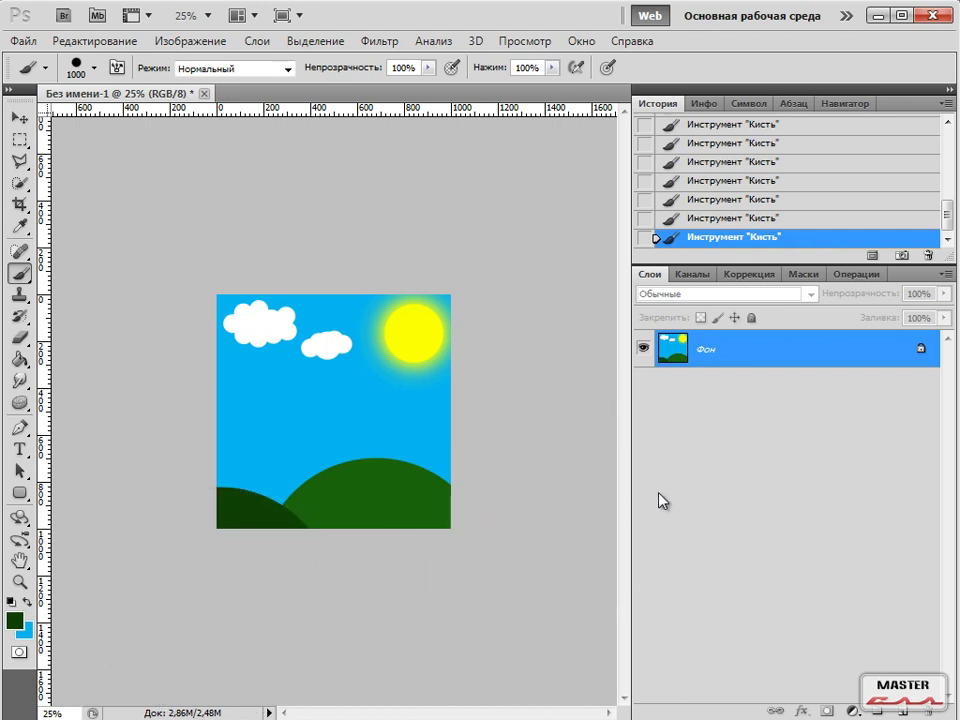
Zoom the canvas to 50% and open the Brush and Brush Presets panels, docking the presets beside the brush settings.
{"action": "key", "text": "ctrl+1"}
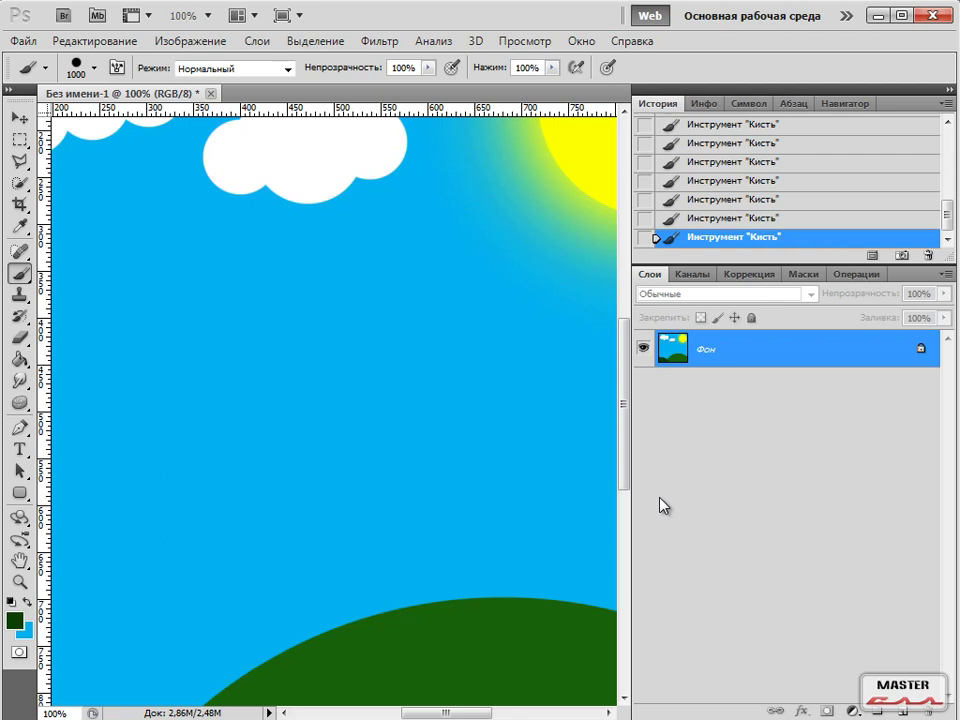
{"action": "key", "text": "ctrl+minus"}
{"action": "key", "text": "ctrl+minus"}
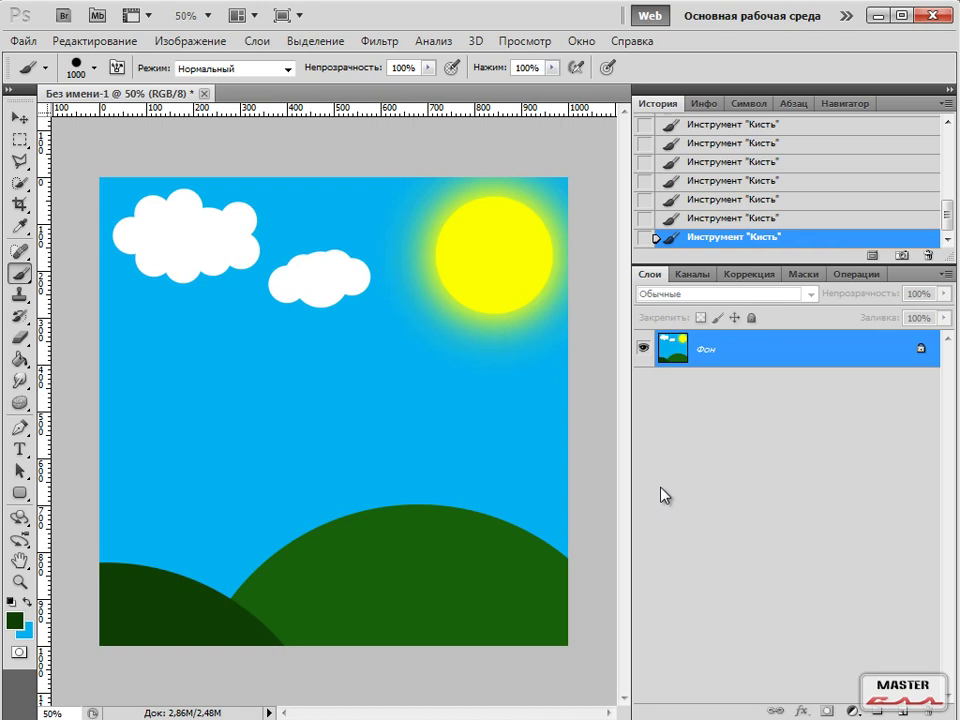
{"action": "left_click", "coordinate": [580, 41]}
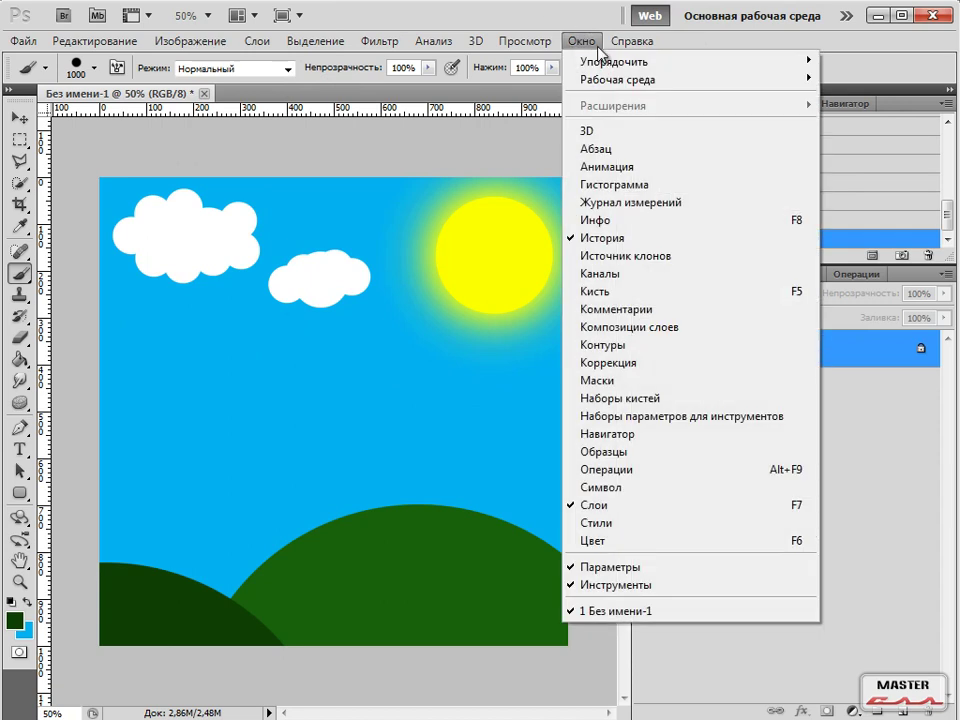
{"action": "left_click", "coordinate": [608, 292]}
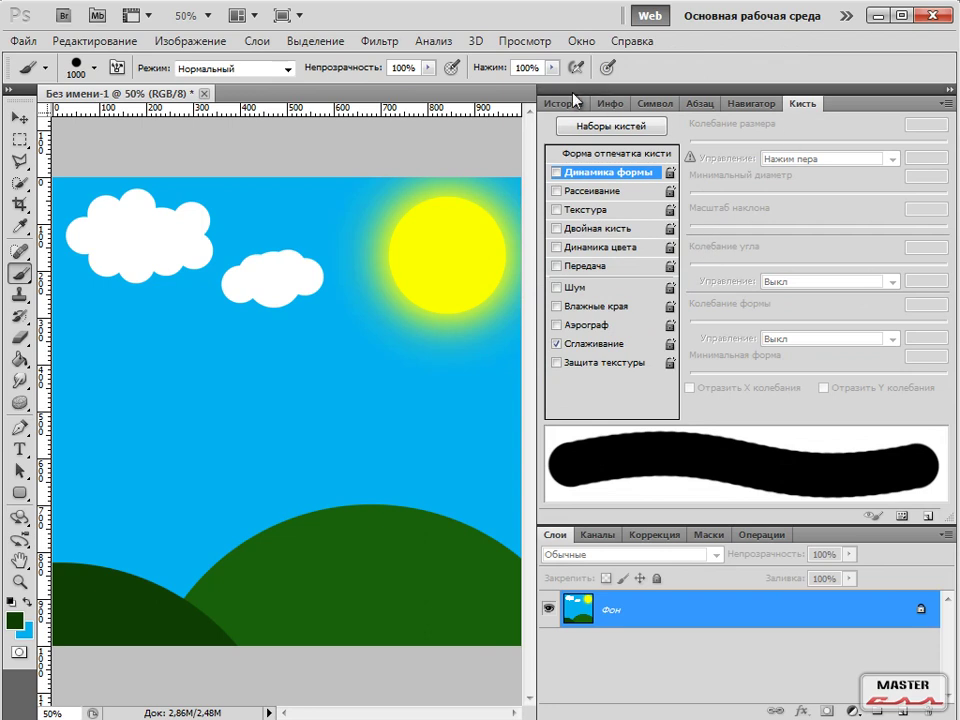
{"action": "left_click", "coordinate": [582, 42]}
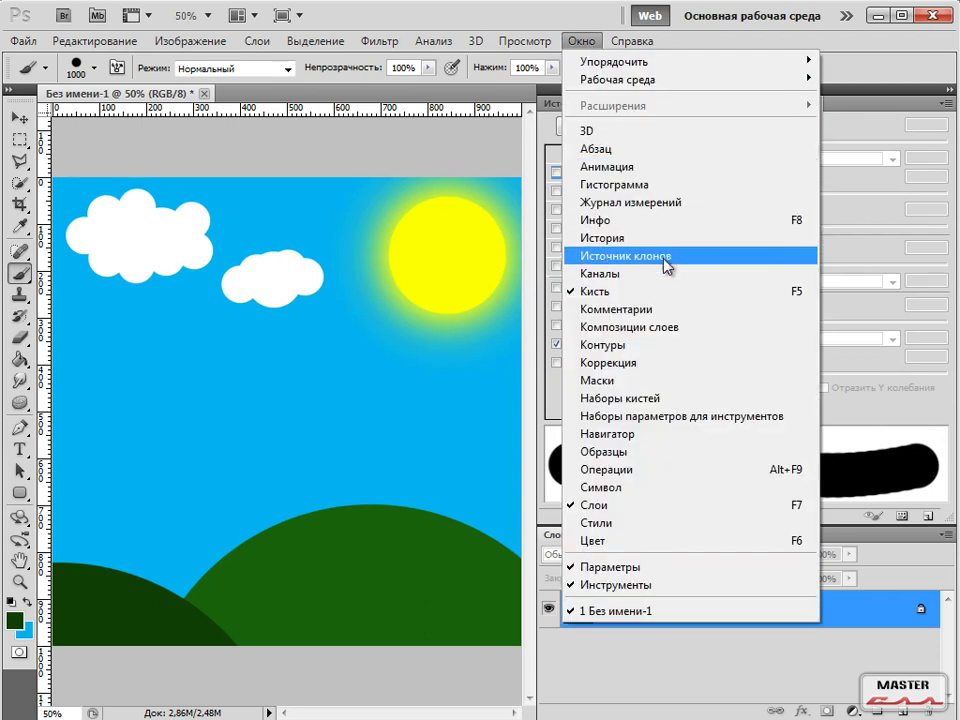
{"action": "left_click", "coordinate": [636, 399]}
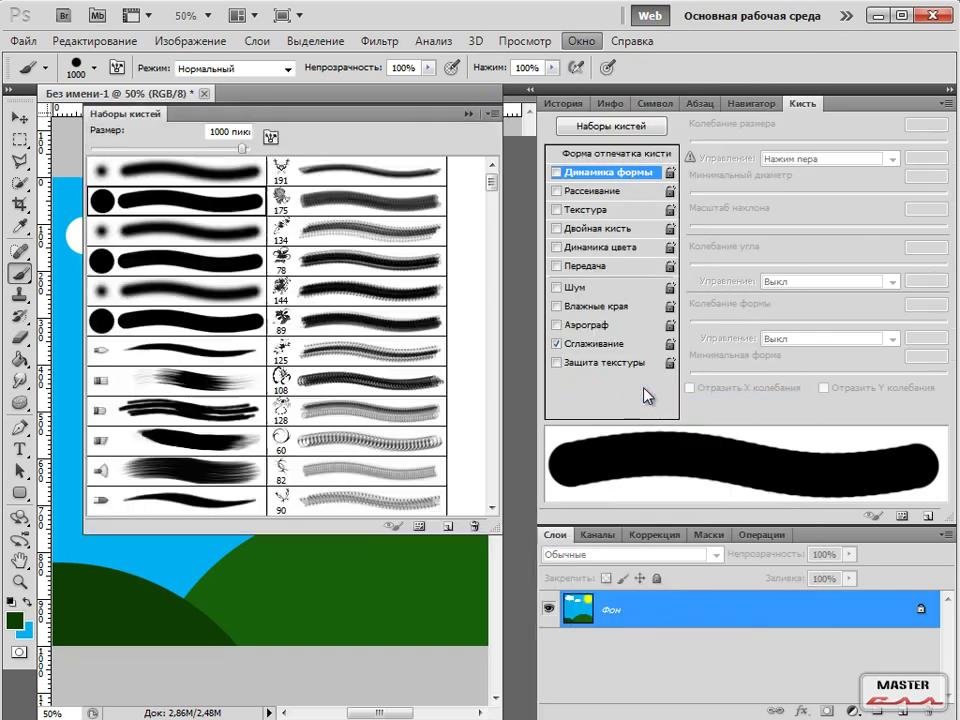
{"action": "left_click_drag", "start_coordinate": [147, 120], "coordinate": [842, 110]}
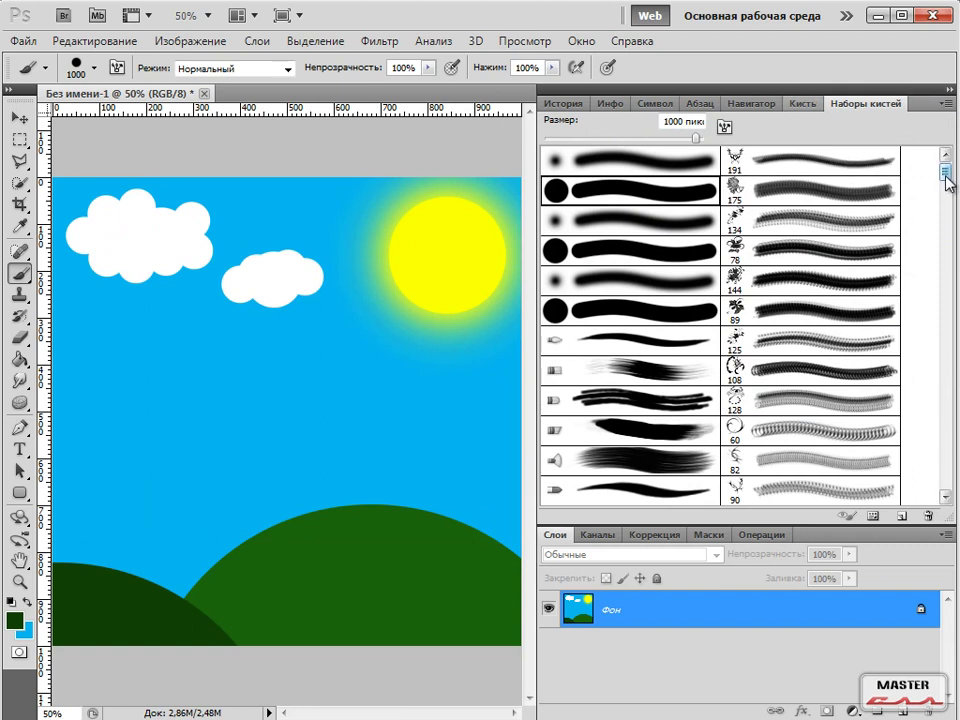
Try the scattered 106 px heart brush with a stroke across the sky, and undo the stroke.
{"action": "left_click_drag", "start_coordinate": [946, 180], "coordinate": [953, 210]}
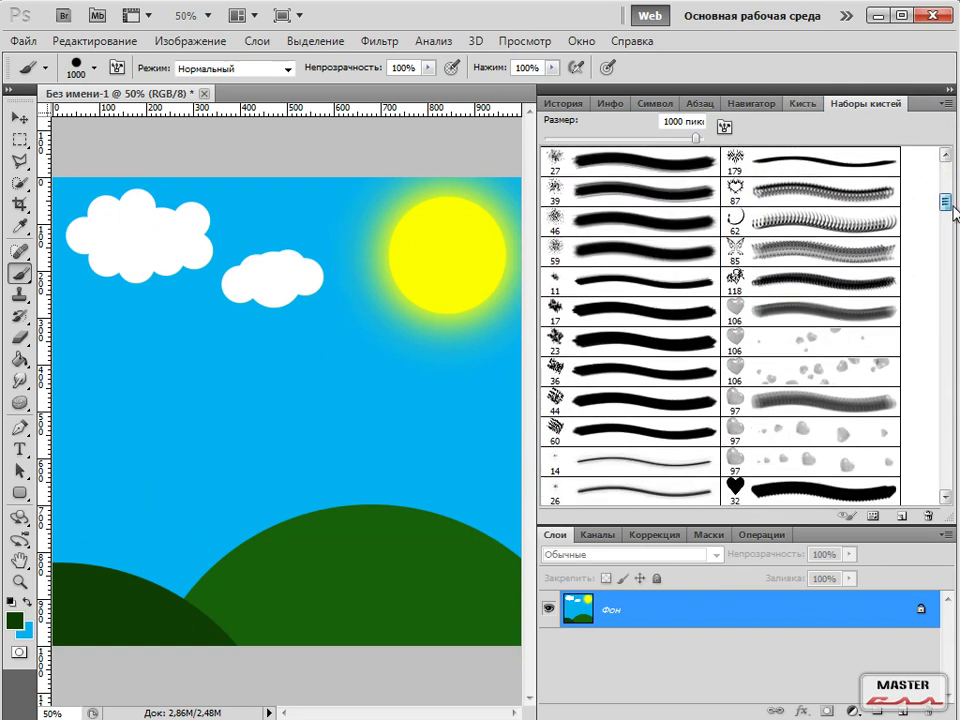
{"action": "left_click", "coordinate": [835, 355]}
{"action": "mouse_move", "coordinate": [226, 428]}
{"action": "left_mouse_down"}
{"action": "mouse_move", "coordinate": [343, 401]}
{"action": "mouse_move", "coordinate": [418, 403]}
{"action": "mouse_move", "coordinate": [508, 371]}
{"action": "mouse_move", "coordinate": [524, 350]}
{"action": "left_mouse_up"}
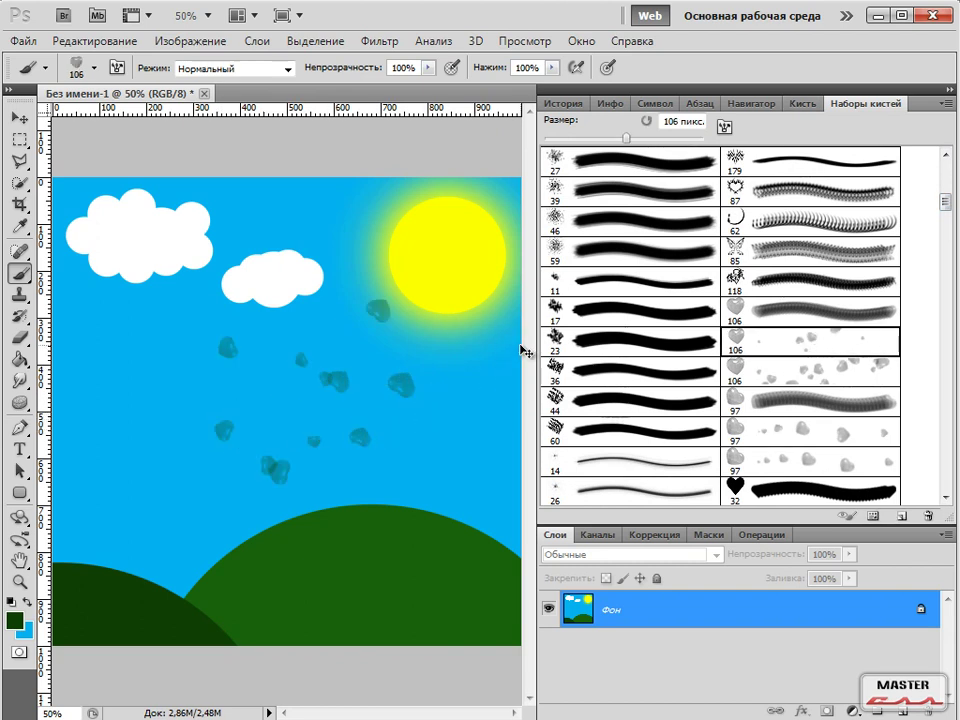
{"action": "key", "text": "ctrl+z"}
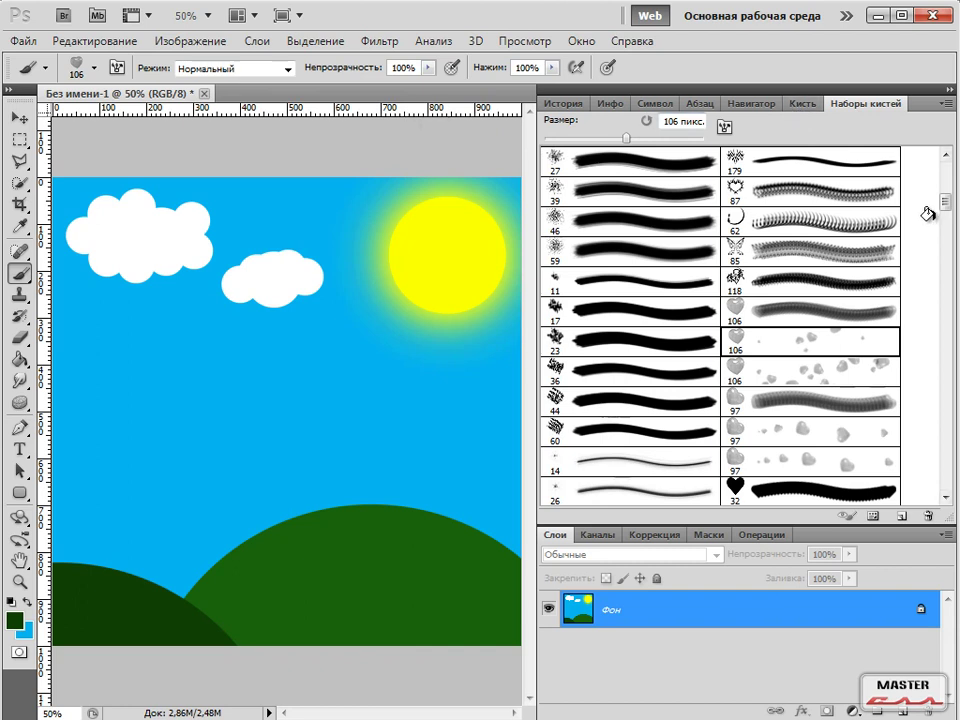
Examine the heart brush's Shape Dynamics and Brush Tip Shape settings and look through the available brush tips.
{"action": "mouse_move", "coordinate": [945, 201]}
{"action": "left_mouse_down"}
{"action": "mouse_move", "coordinate": [945, 189]}
{"action": "mouse_move", "coordinate": [873, 147]}
{"action": "left_mouse_up"}
{"action": "left_click", "coordinate": [805, 104]}
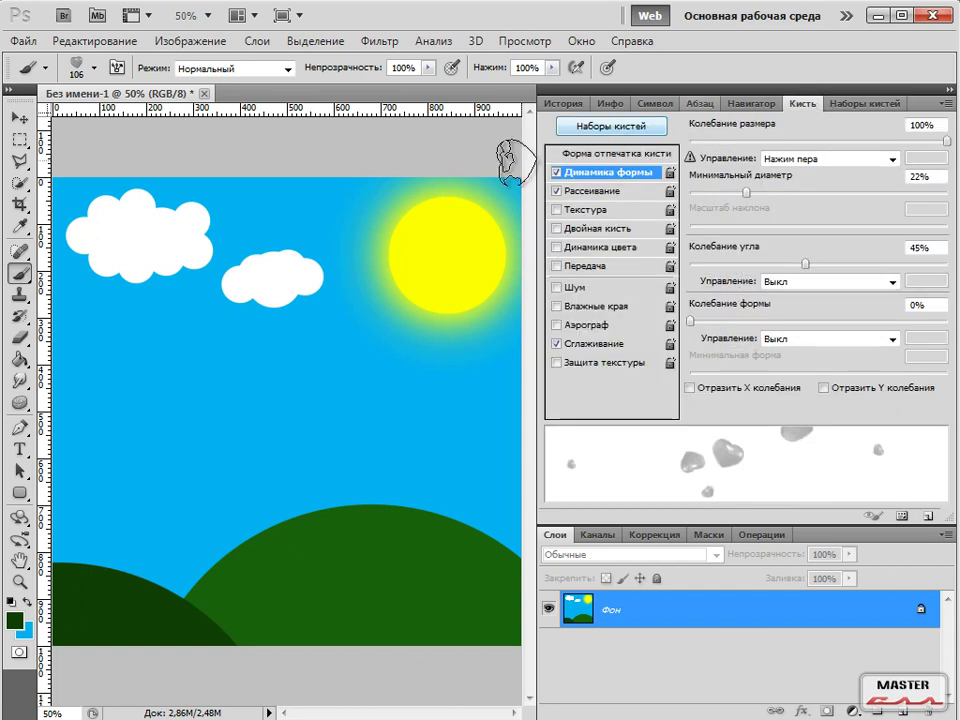
{"action": "right_click", "coordinate": [180, 250]}
{"action": "left_click_drag", "start_coordinate": [560, 476], "coordinate": [557, 505]}
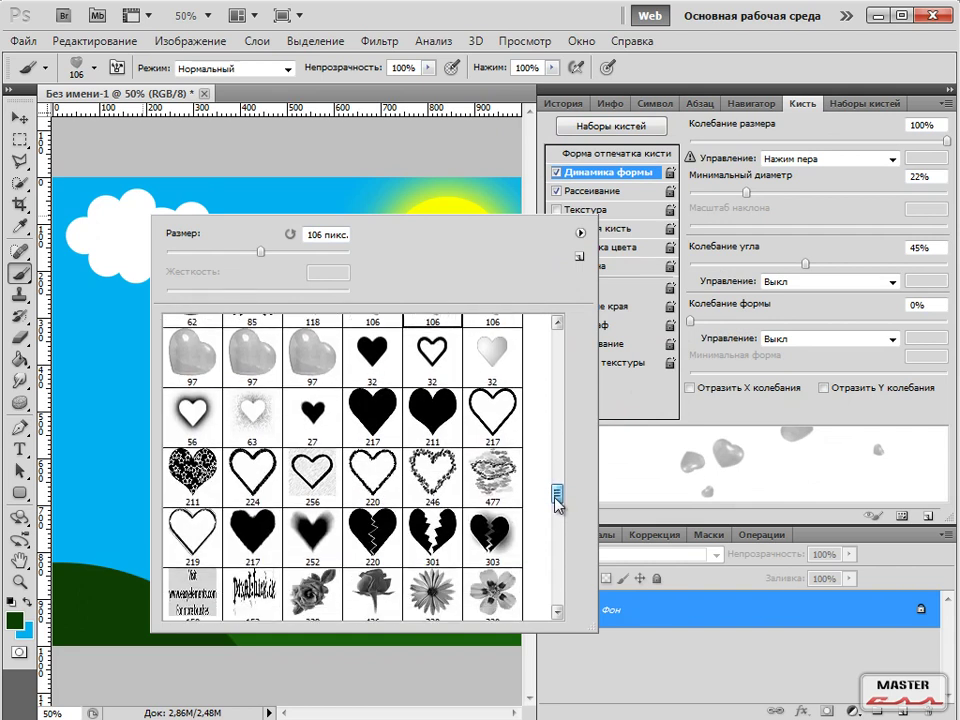
{"action": "left_click", "coordinate": [641, 420]}
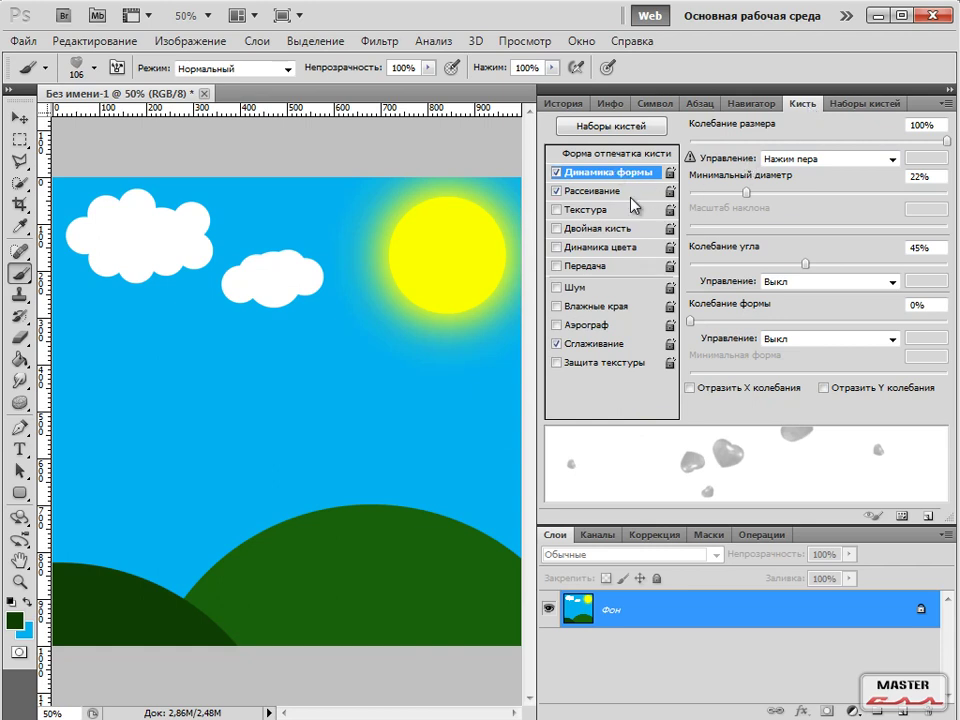
{"action": "left_click", "coordinate": [598, 156]}
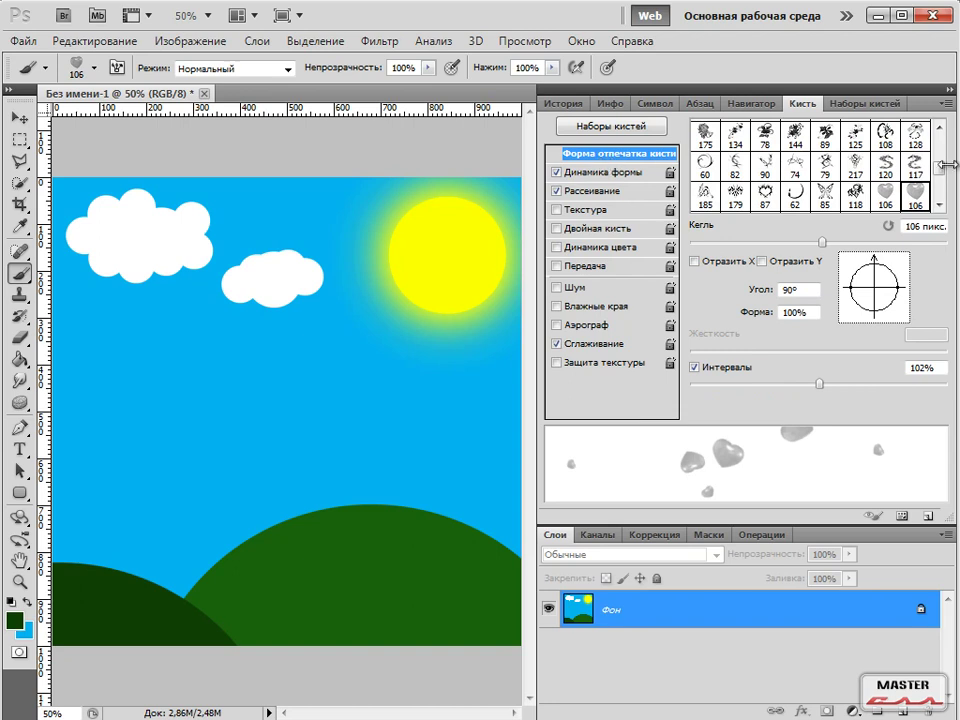
{"action": "mouse_move", "coordinate": [940, 168]}
{"action": "left_mouse_down"}
{"action": "mouse_move", "coordinate": [945, 122]}
{"action": "mouse_move", "coordinate": [943, 170]}
{"action": "left_mouse_up"}
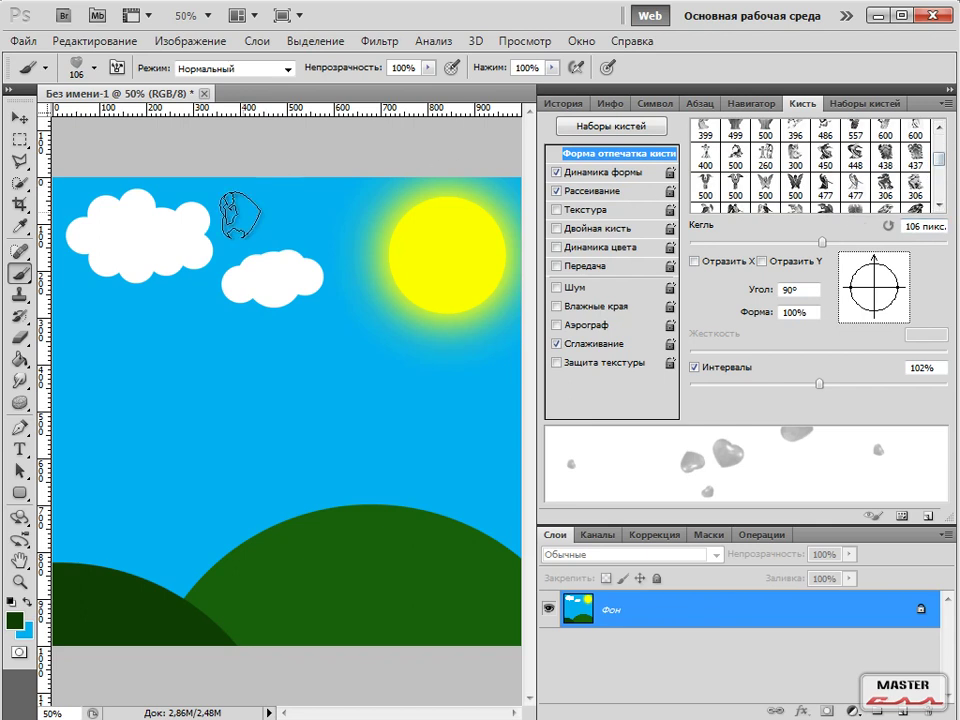
Choose the 529 px curled double-stem plant brush and set its size to 400 px.
{"action": "right_click", "coordinate": [137, 215]}
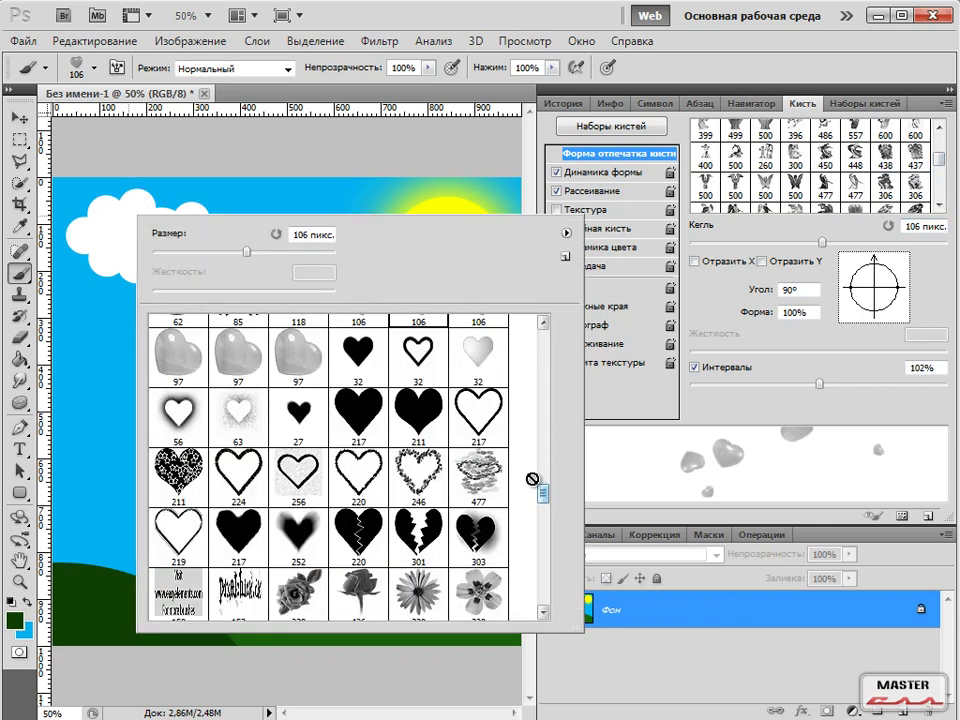
{"action": "left_click_drag", "start_coordinate": [546, 497], "coordinate": [542, 586]}
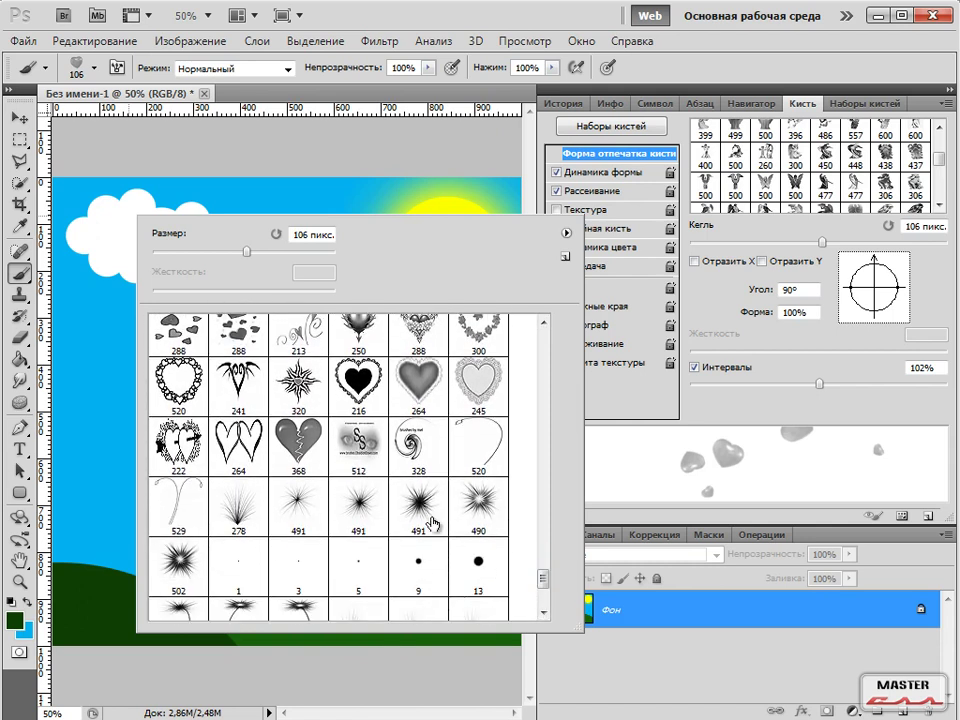
{"action": "left_click_drag", "start_coordinate": [546, 574], "coordinate": [546, 578]}
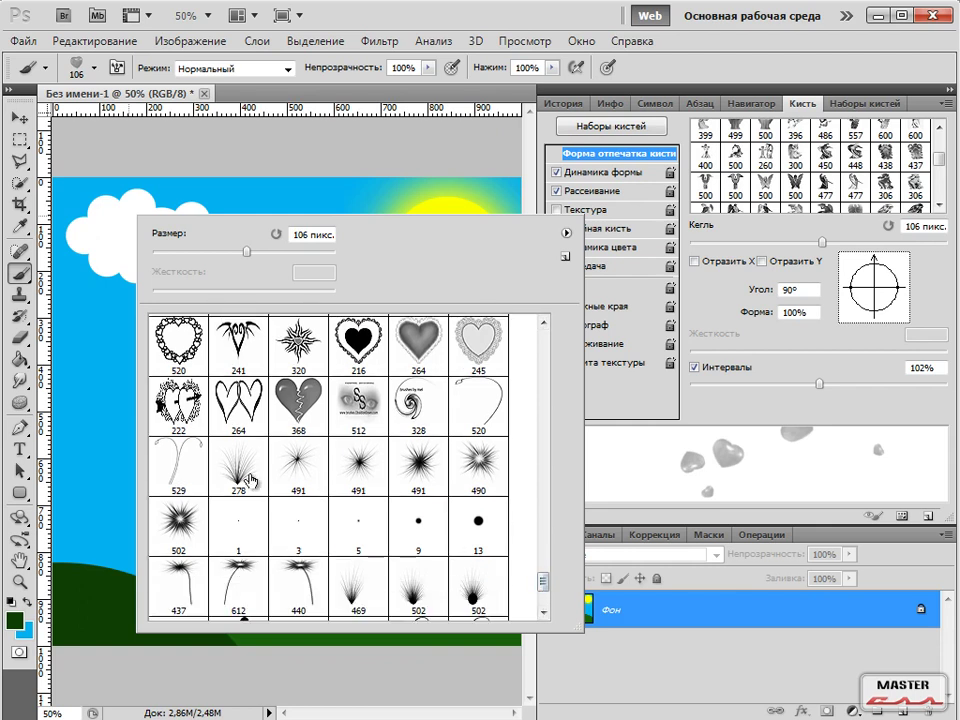
{"action": "left_click", "coordinate": [183, 470]}
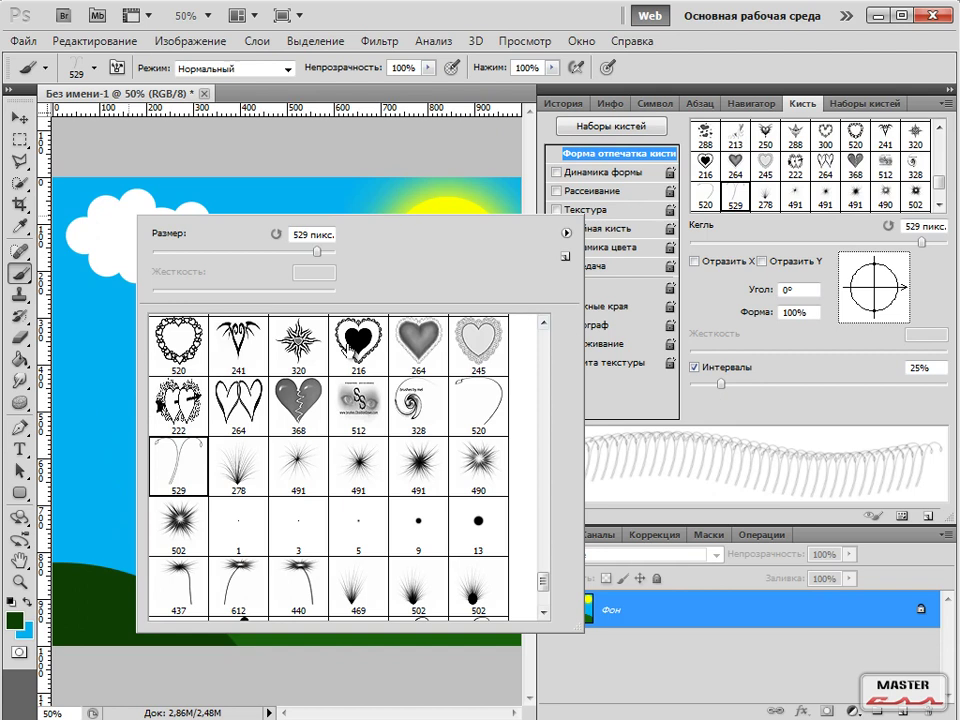
{"action": "key", "text": "Escape"}
{"action": "right_click", "coordinate": [238, 385]}
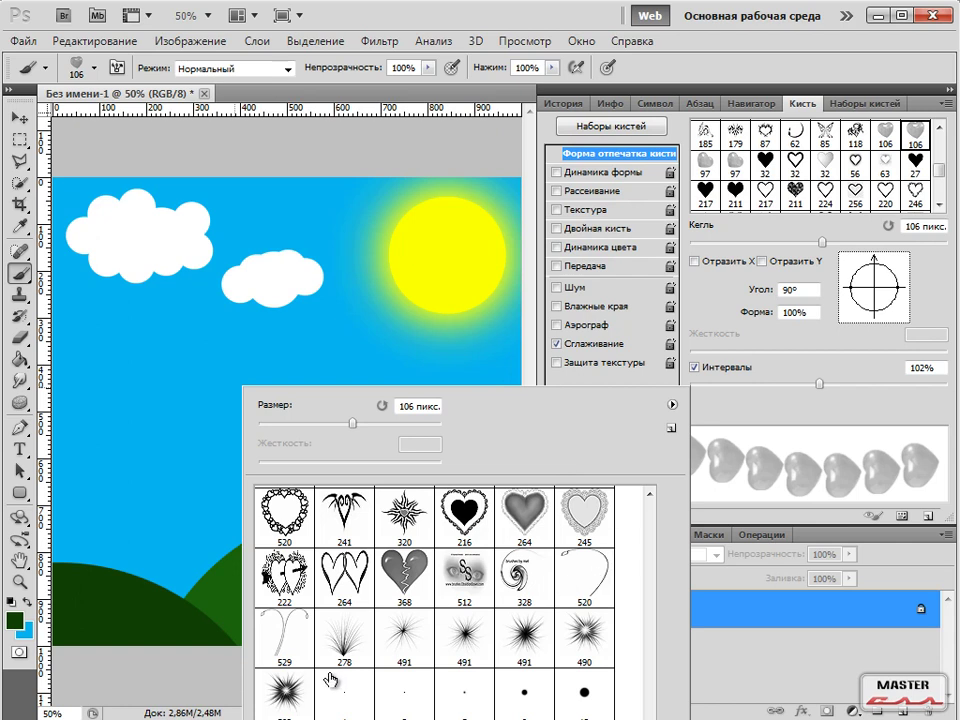
{"action": "left_click", "coordinate": [284, 632]}
{"action": "left_click", "coordinate": [161, 472]}
{"action": "right_click", "coordinate": [159, 473]}
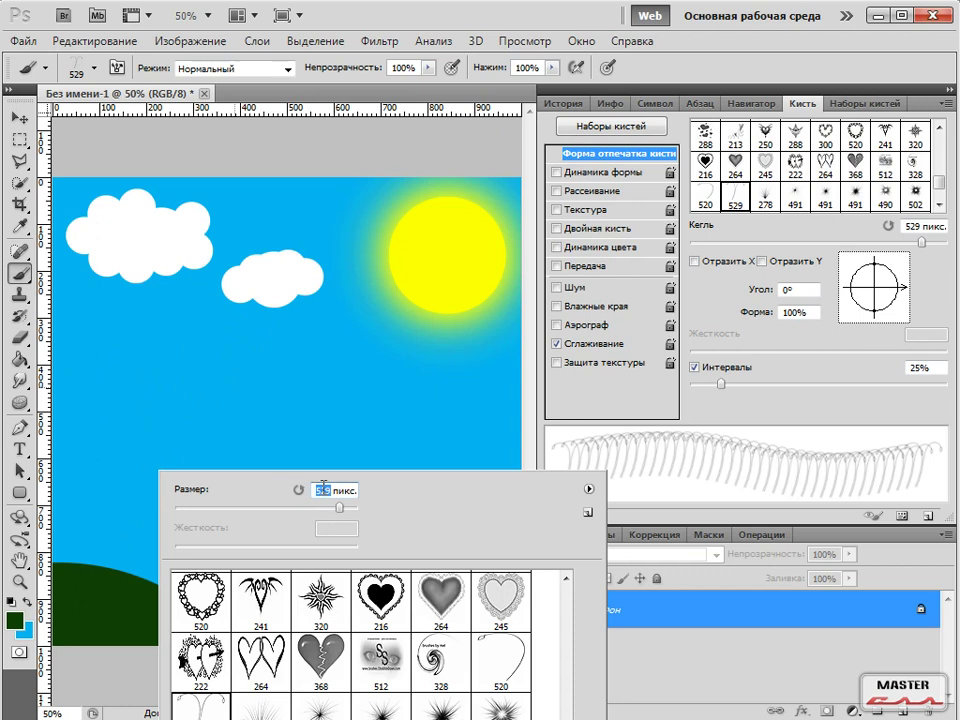
{"action": "type", "text": "400"}
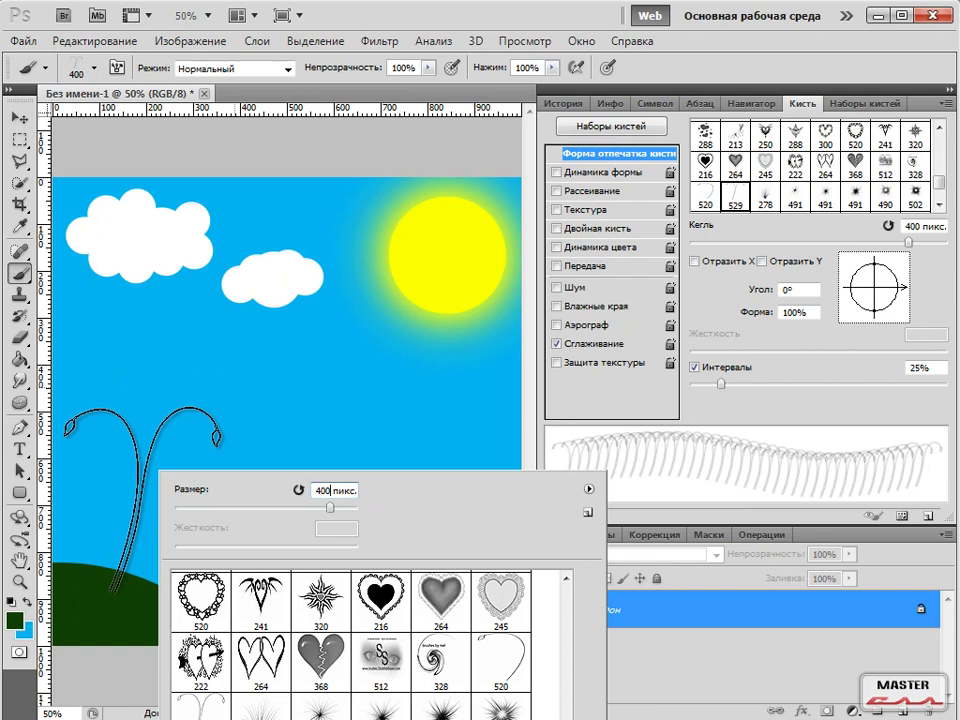
Set the foreground colour to white and stamp the curled plant once so it grows from the dark green hill.
{"action": "left_click", "coordinate": [15, 619]}
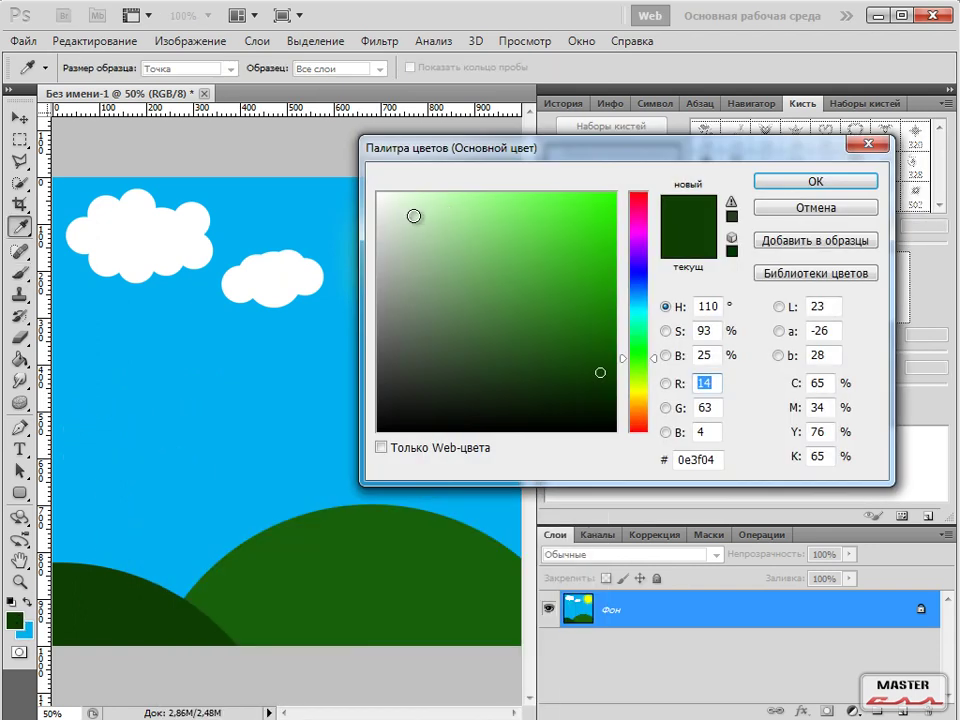
{"action": "left_click", "coordinate": [379, 193]}
{"action": "left_click", "coordinate": [866, 181]}
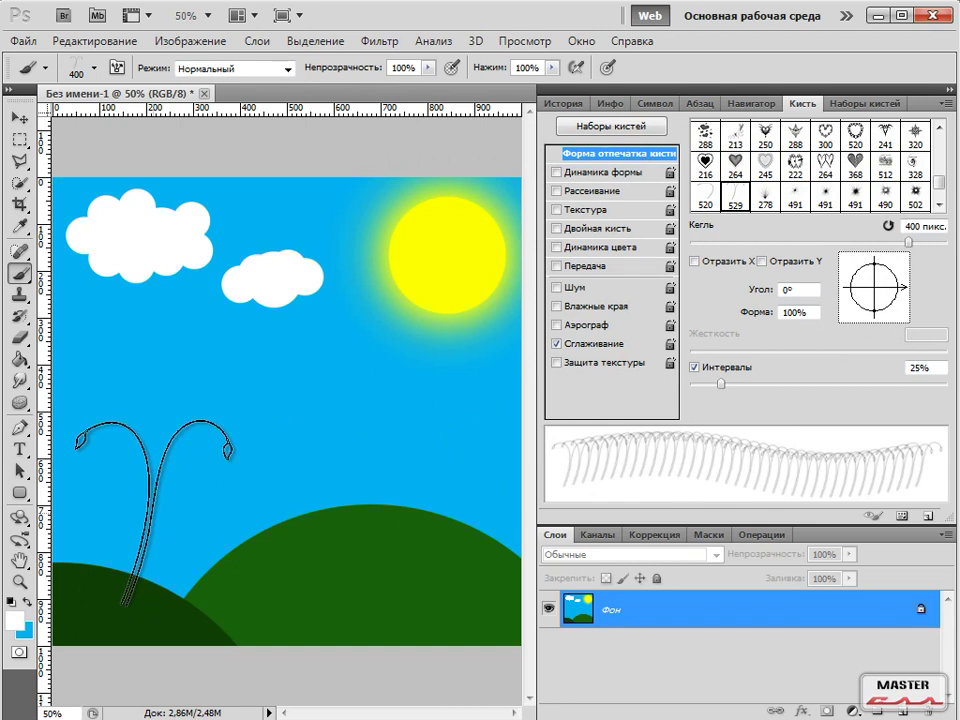
{"action": "left_click", "coordinate": [155, 513]}
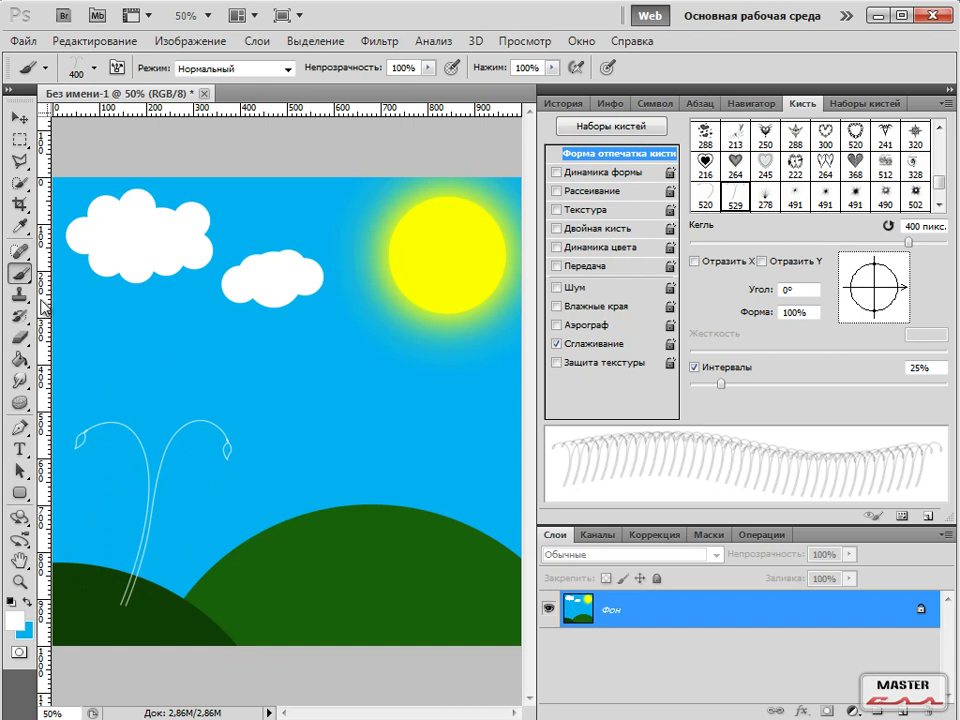
Activate the Eraser and set the background colour to dark green #0e3f04, sampled from the darker hill.
{"action": "left_click", "coordinate": [19, 337]}
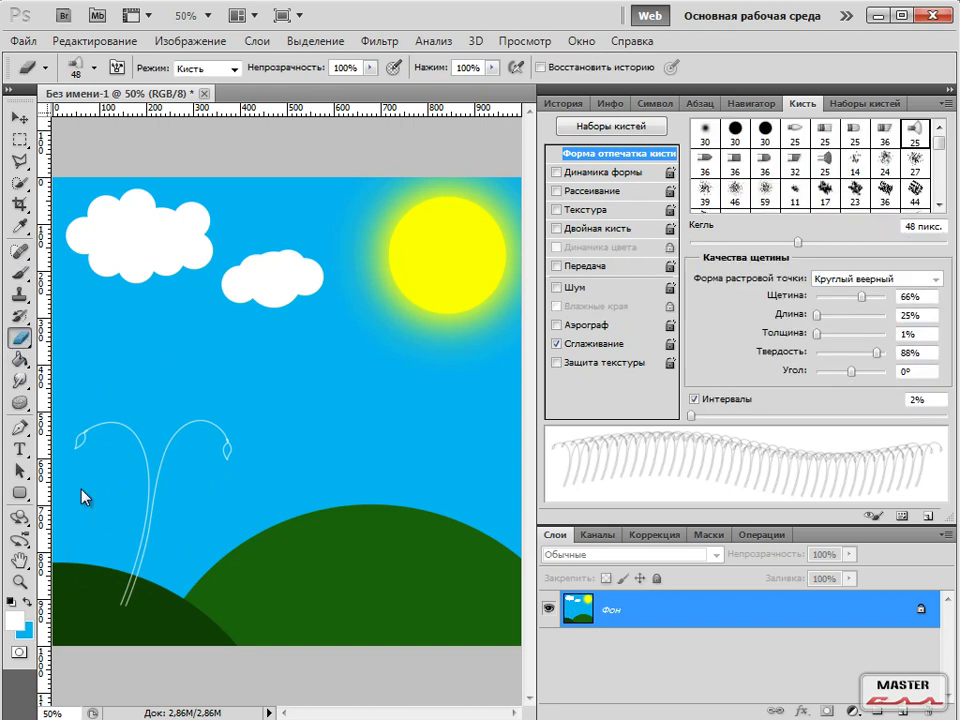
{"action": "left_click", "coordinate": [33, 636]}
{"action": "left_click", "coordinate": [83, 610]}
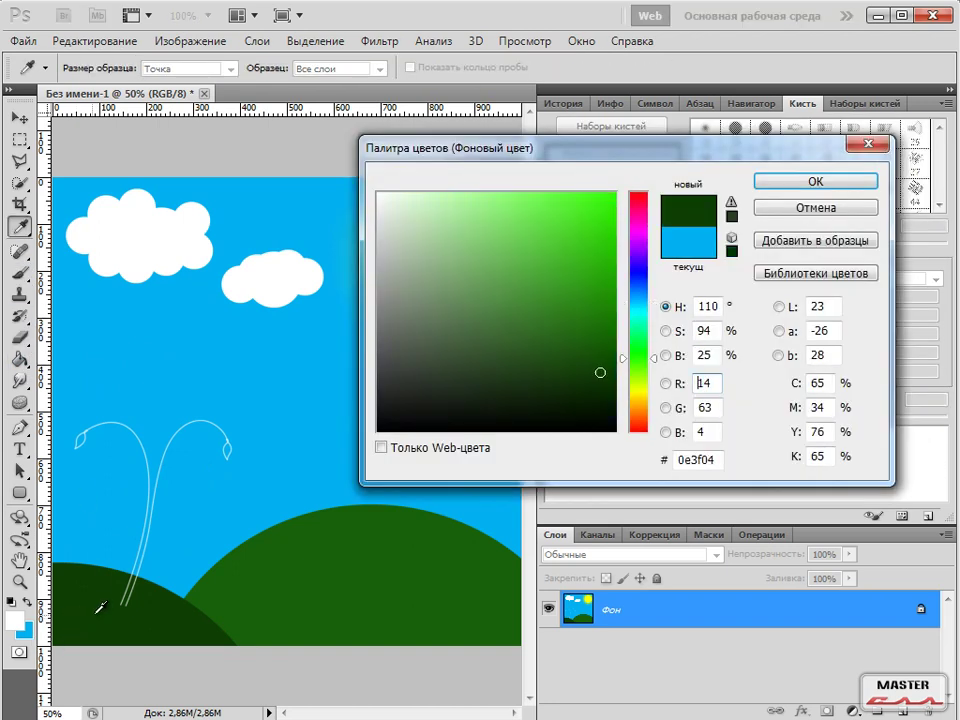
{"action": "left_click", "coordinate": [815, 181]}
Give the eraser a hard round 48 px tip and erase the plant stems' lower ends where they overlap the dark hill.
{"action": "right_click", "coordinate": [342, 376]}
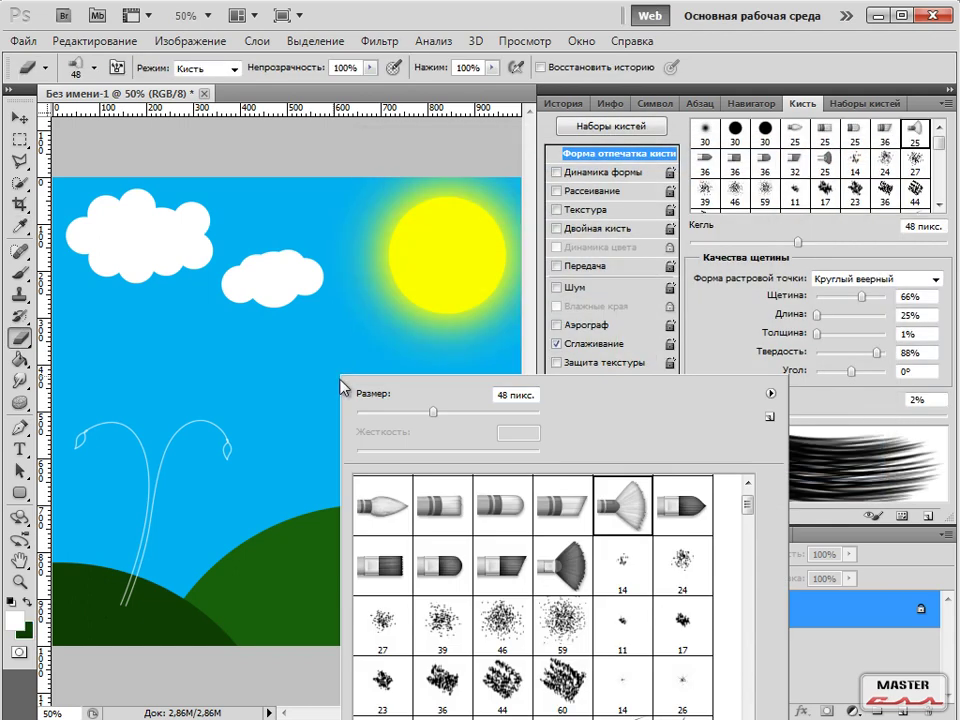
{"action": "left_click_drag", "start_coordinate": [749, 517], "coordinate": [748, 493]}
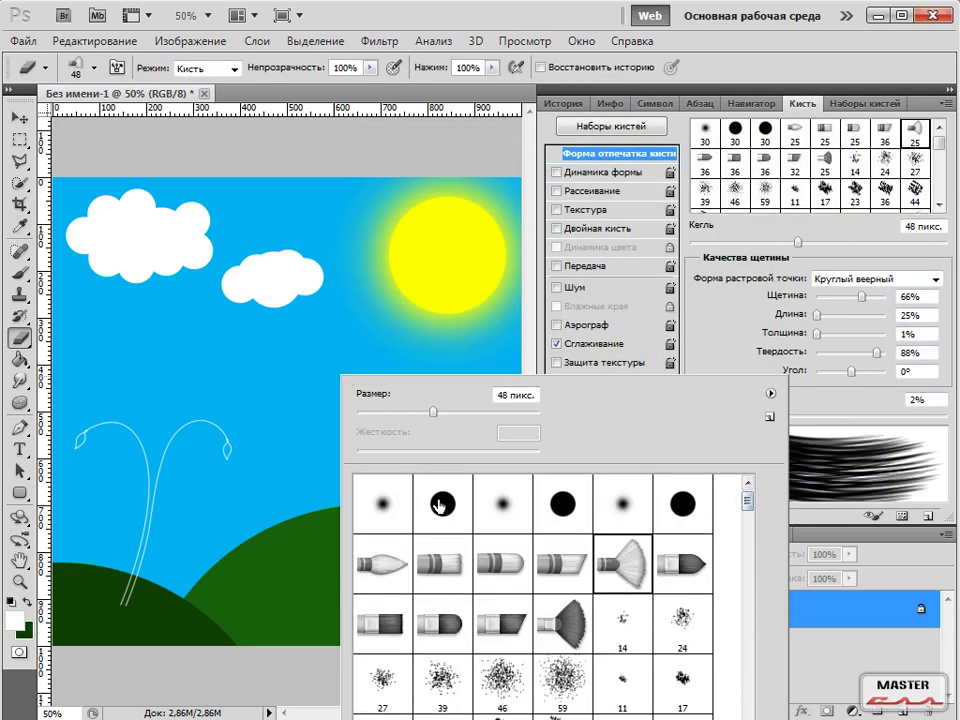
{"action": "left_click", "coordinate": [441, 503]}
{"action": "left_click", "coordinate": [112, 615]}
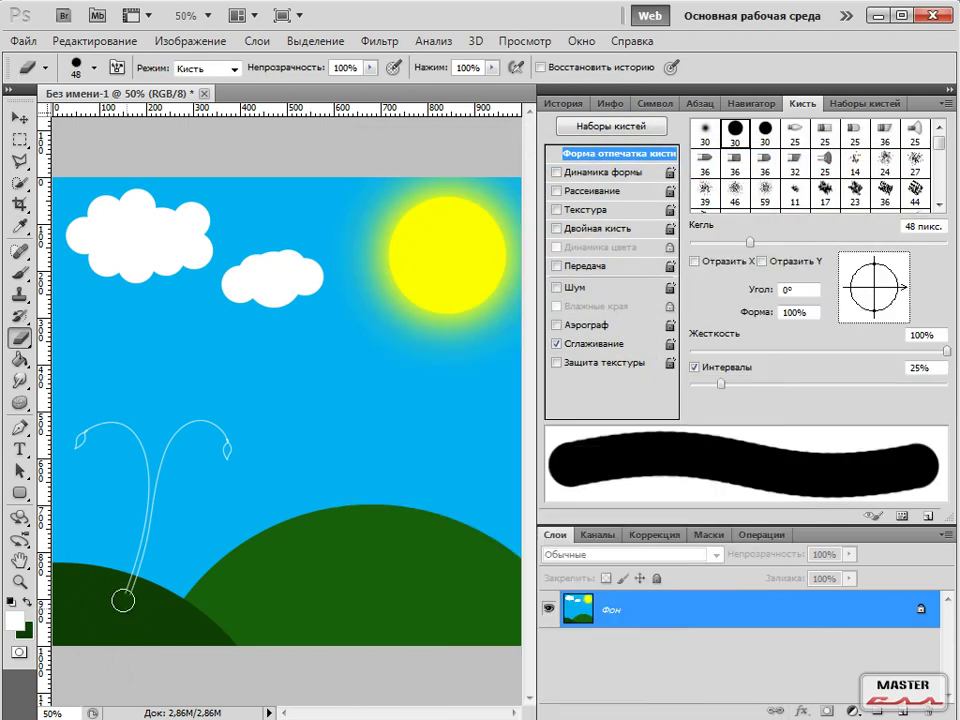
{"action": "left_click", "coordinate": [131, 587]}
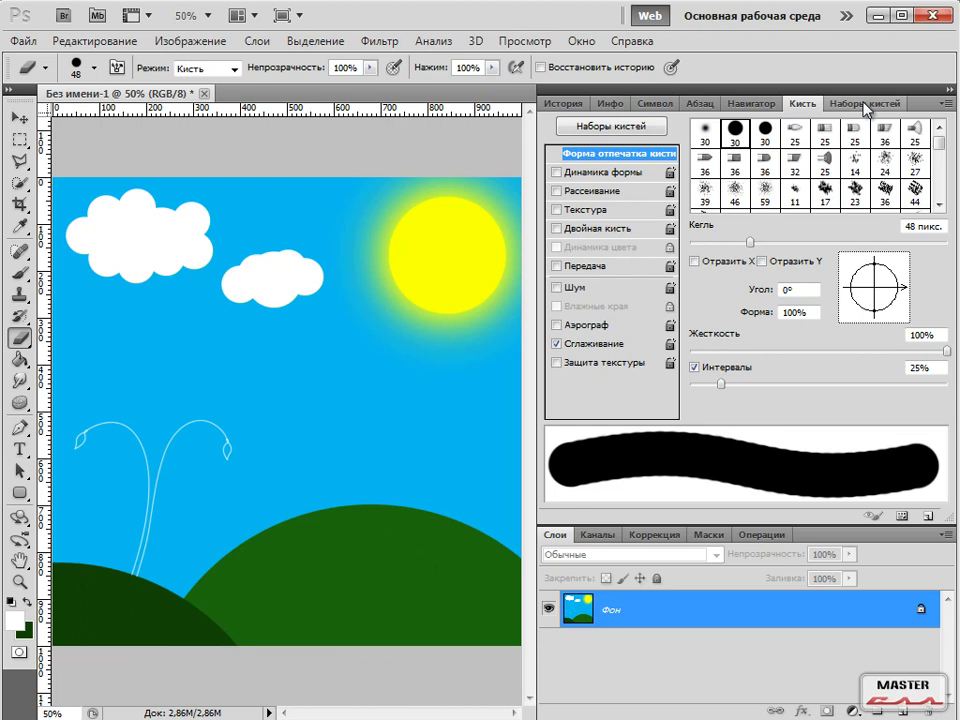
Choose the 112 px grass blade tip for the eraser and display its Shape Dynamics settings.
{"action": "right_click", "coordinate": [288, 286]}
{"action": "left_click_drag", "start_coordinate": [671, 385], "coordinate": [675, 398]}
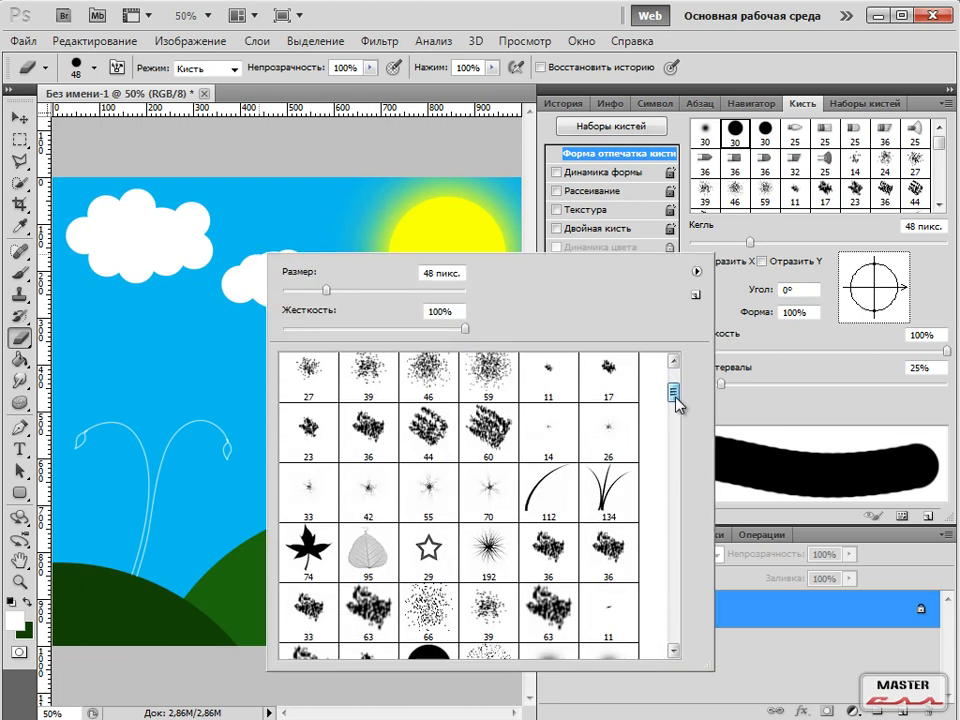
{"action": "left_click", "coordinate": [546, 492]}
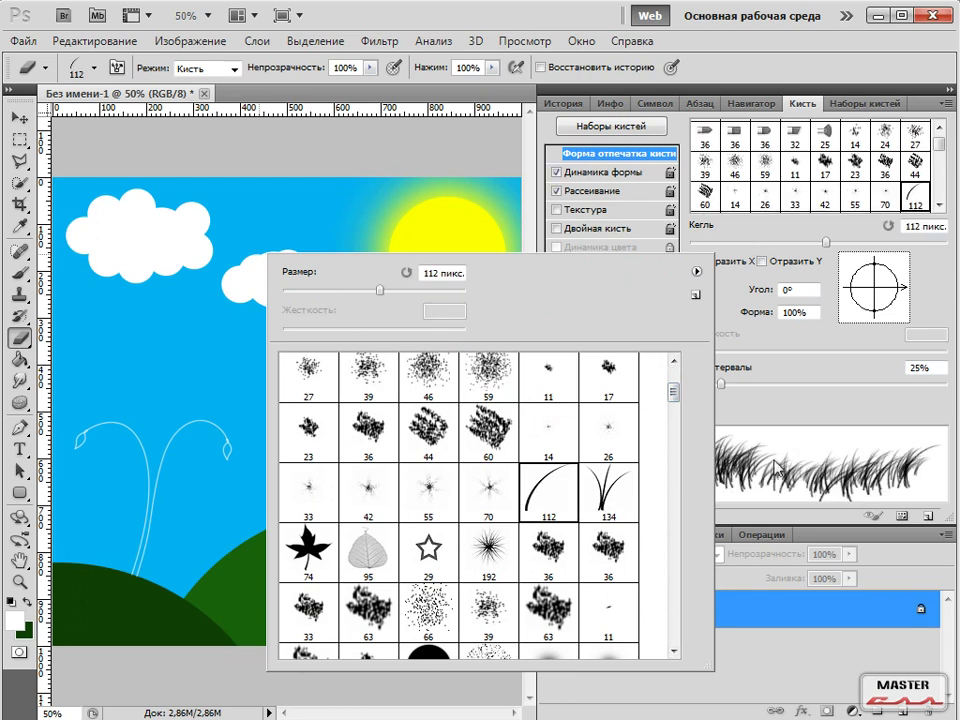
{"action": "left_click", "coordinate": [818, 404]}
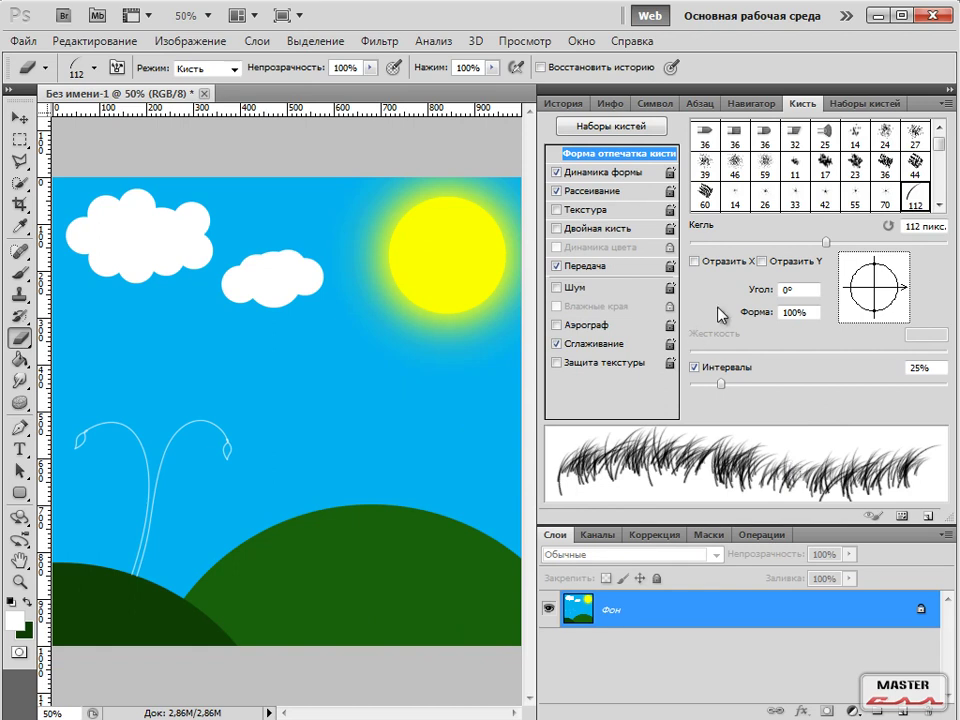
{"action": "left_click", "coordinate": [636, 176]}
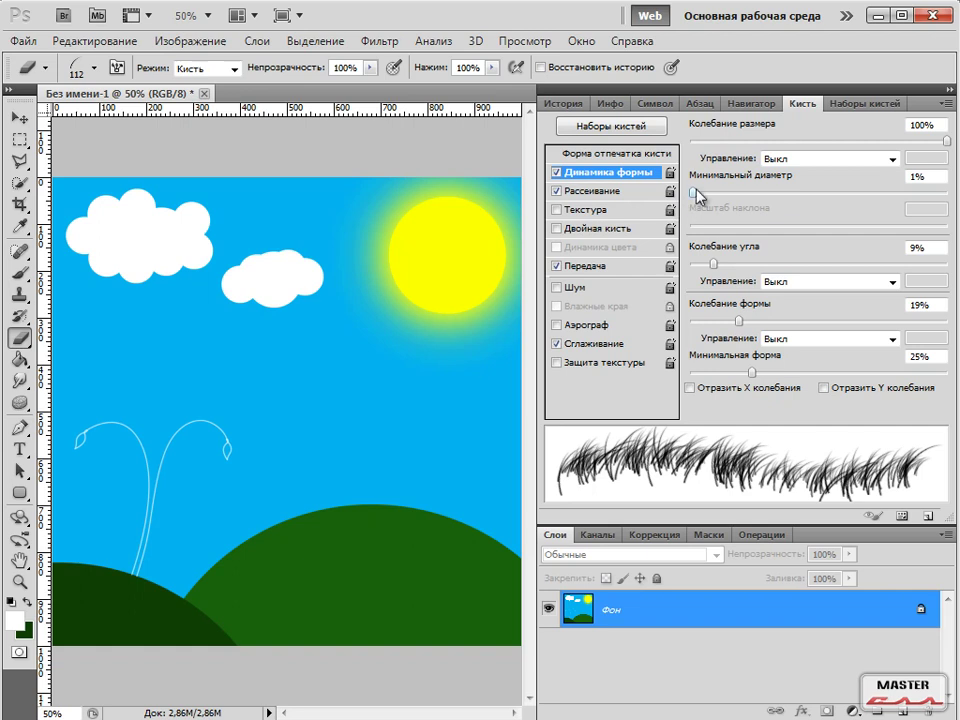
Set the eraser tip's size jitter to 34%, minimum diameter to 99% and angle jitter to 6%.
{"action": "mouse_move", "coordinate": [948, 146]}
{"action": "left_mouse_down"}
{"action": "mouse_move", "coordinate": [874, 150]}
{"action": "mouse_move", "coordinate": [746, 182]}
{"action": "mouse_move", "coordinate": [684, 176]}
{"action": "mouse_move", "coordinate": [866, 182]}
{"action": "mouse_move", "coordinate": [684, 178]}
{"action": "mouse_move", "coordinate": [853, 161]}
{"action": "mouse_move", "coordinate": [936, 138]}
{"action": "mouse_move", "coordinate": [937, 150]}
{"action": "mouse_move", "coordinate": [950, 147]}
{"action": "left_mouse_up"}
{"action": "mouse_move", "coordinate": [948, 146]}
{"action": "left_mouse_down"}
{"action": "mouse_move", "coordinate": [754, 158]}
{"action": "mouse_move", "coordinate": [800, 155]}
{"action": "mouse_move", "coordinate": [777, 152]}
{"action": "left_mouse_up"}
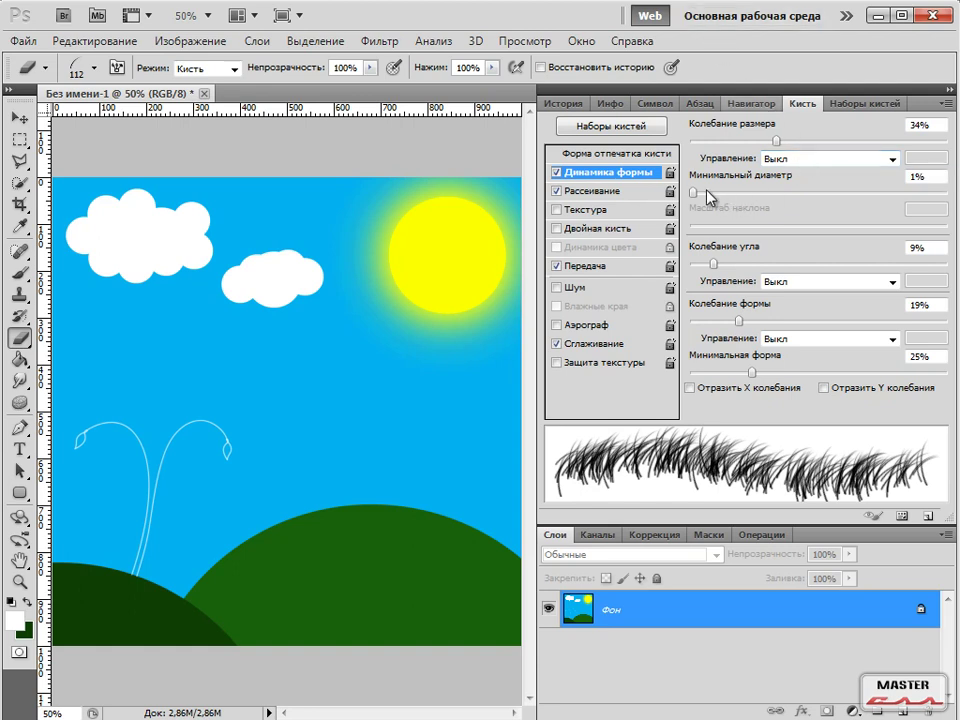
{"action": "mouse_move", "coordinate": [693, 197]}
{"action": "left_mouse_down"}
{"action": "mouse_move", "coordinate": [865, 225]}
{"action": "mouse_move", "coordinate": [945, 196]}
{"action": "left_mouse_up"}
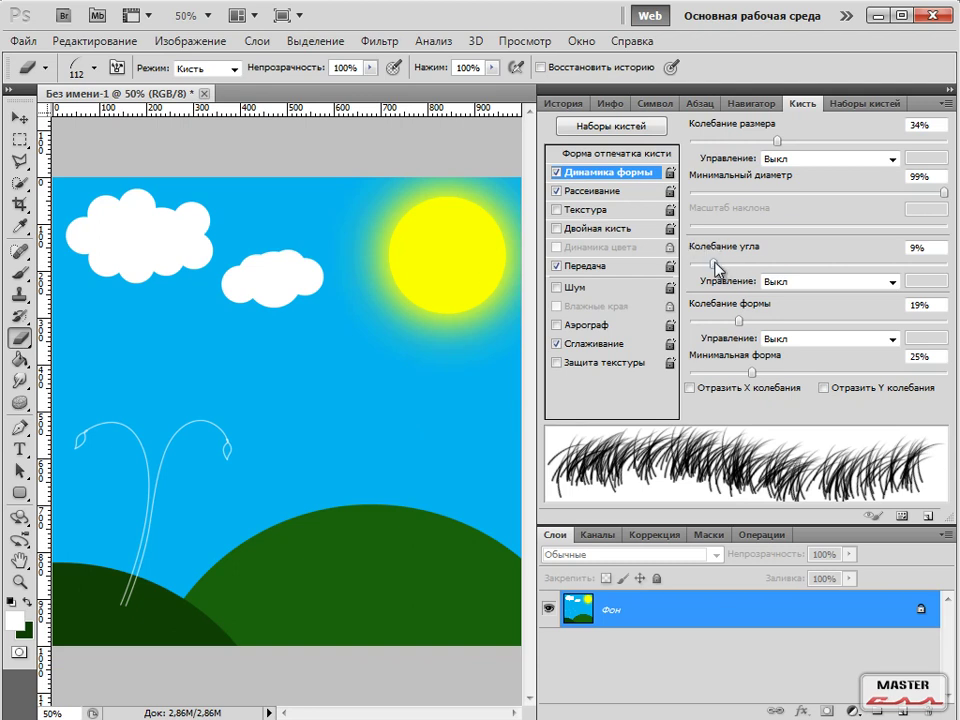
{"action": "mouse_move", "coordinate": [713, 266]}
{"action": "left_mouse_down"}
{"action": "mouse_move", "coordinate": [775, 267]}
{"action": "mouse_move", "coordinate": [691, 273]}
{"action": "mouse_move", "coordinate": [713, 266]}
{"action": "mouse_move", "coordinate": [841, 283]}
{"action": "mouse_move", "coordinate": [694, 274]}
{"action": "mouse_move", "coordinate": [708, 270]}
{"action": "left_mouse_up"}
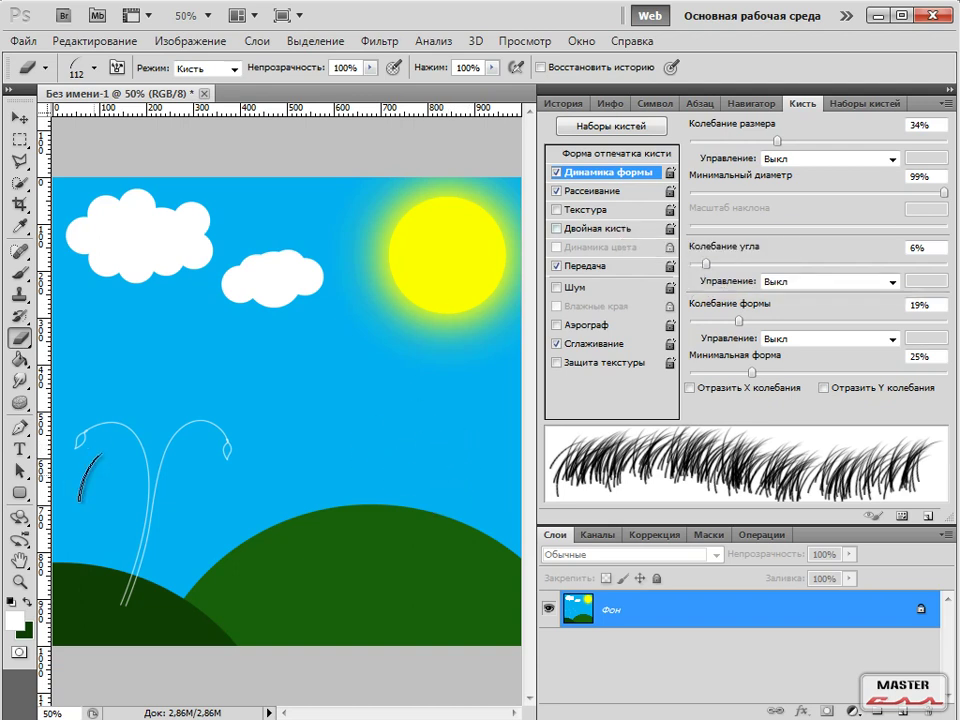
Try an eraser stroke with the grass blade tip just beyond the lighter hill's crest and undo it.
{"action": "left_click", "coordinate": [15, 625]}
{"action": "left_click", "coordinate": [381, 197]}
{"action": "left_click", "coordinate": [378, 193]}
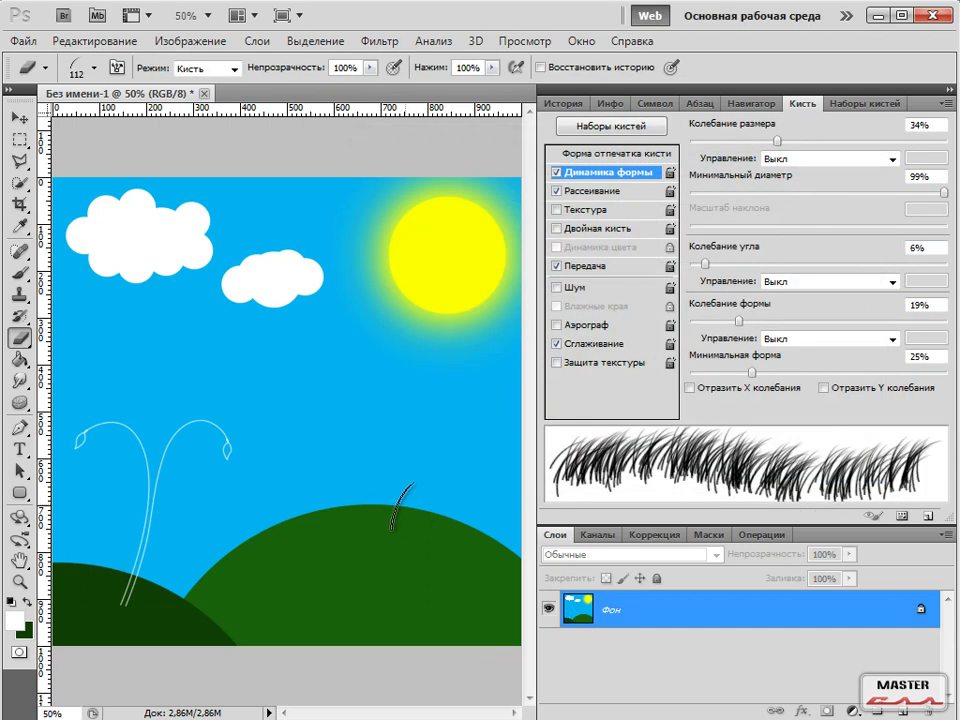
{"action": "left_click_drag", "start_coordinate": [407, 510], "coordinate": [433, 520]}
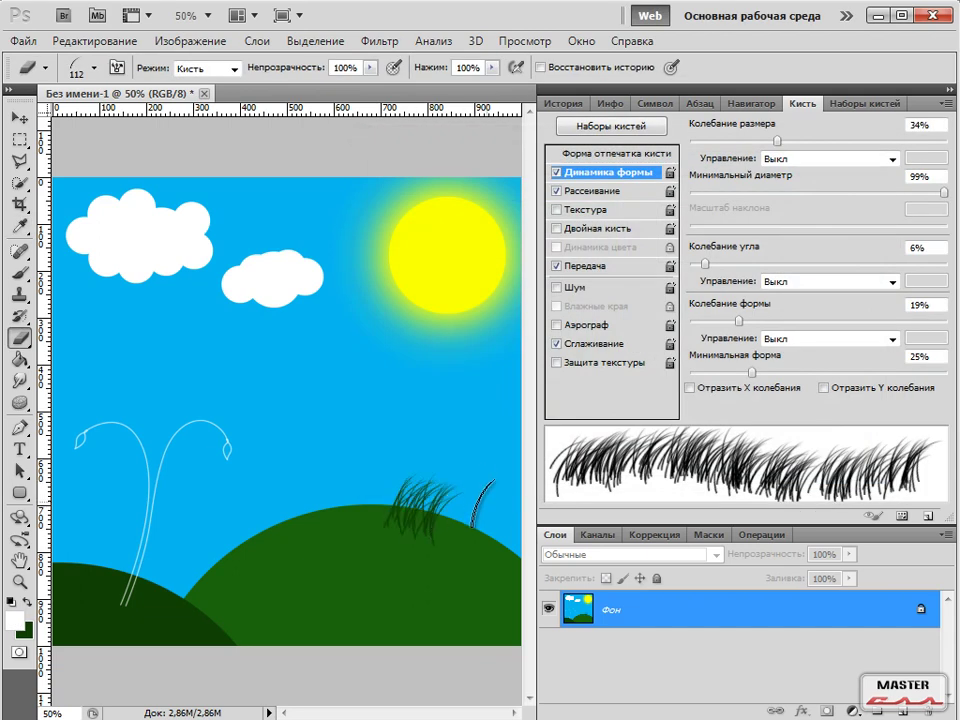
{"action": "key", "text": "ctrl+z"}
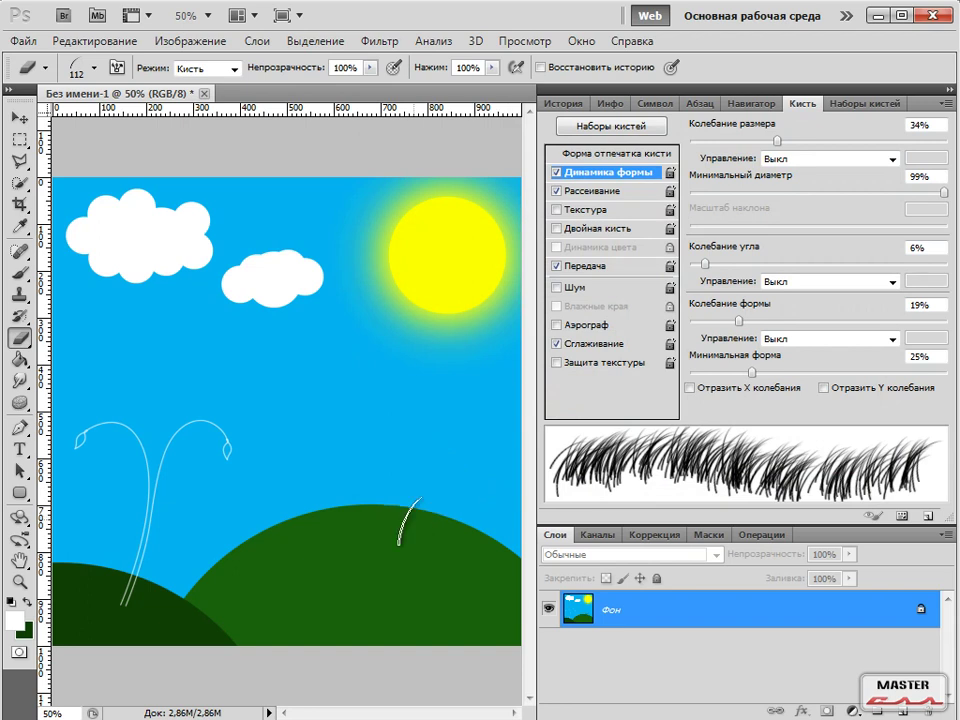
Activate the Brush with the 112 px grass blade tip, try a stroke on the lighter hill's crest and undo it.
{"action": "left_click", "coordinate": [20, 272]}
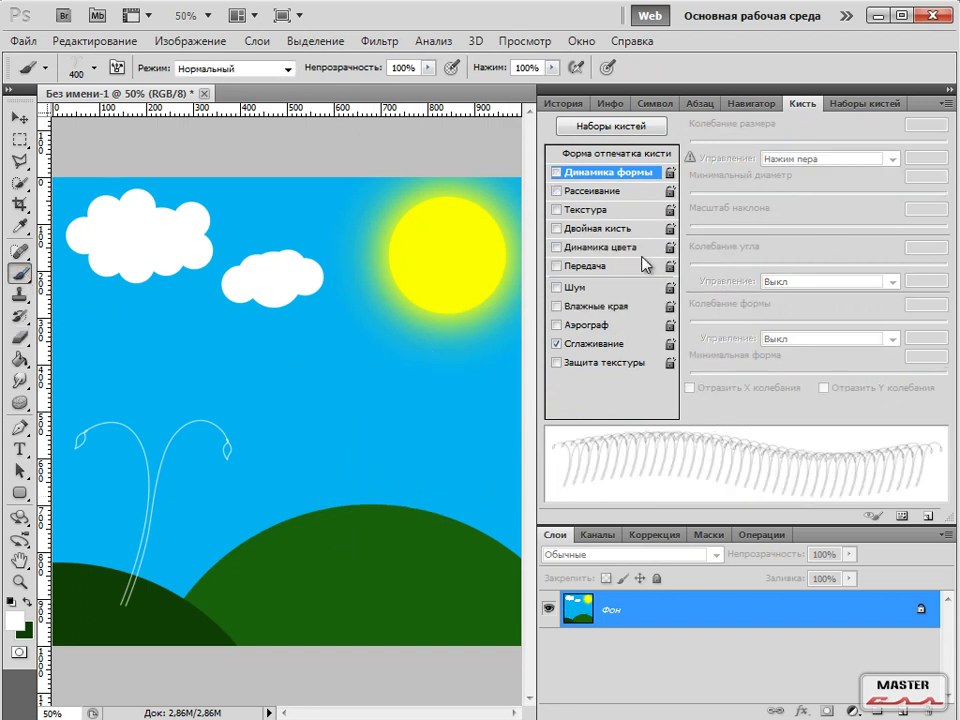
{"action": "right_click", "coordinate": [322, 298]}
{"action": "left_click", "coordinate": [608, 540]}
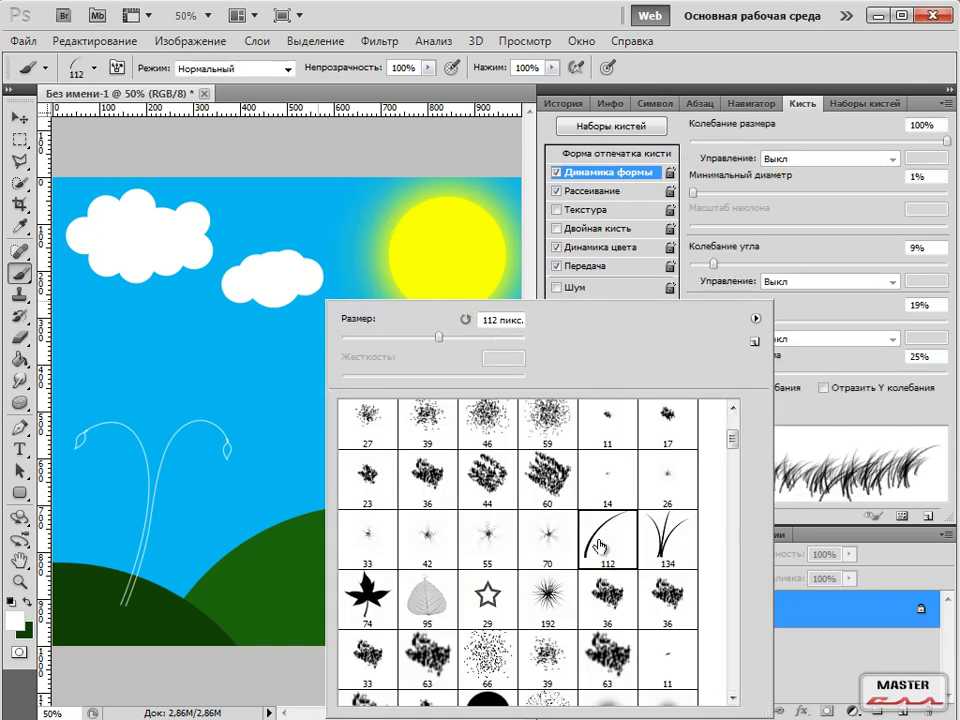
{"action": "key", "text": "Return"}
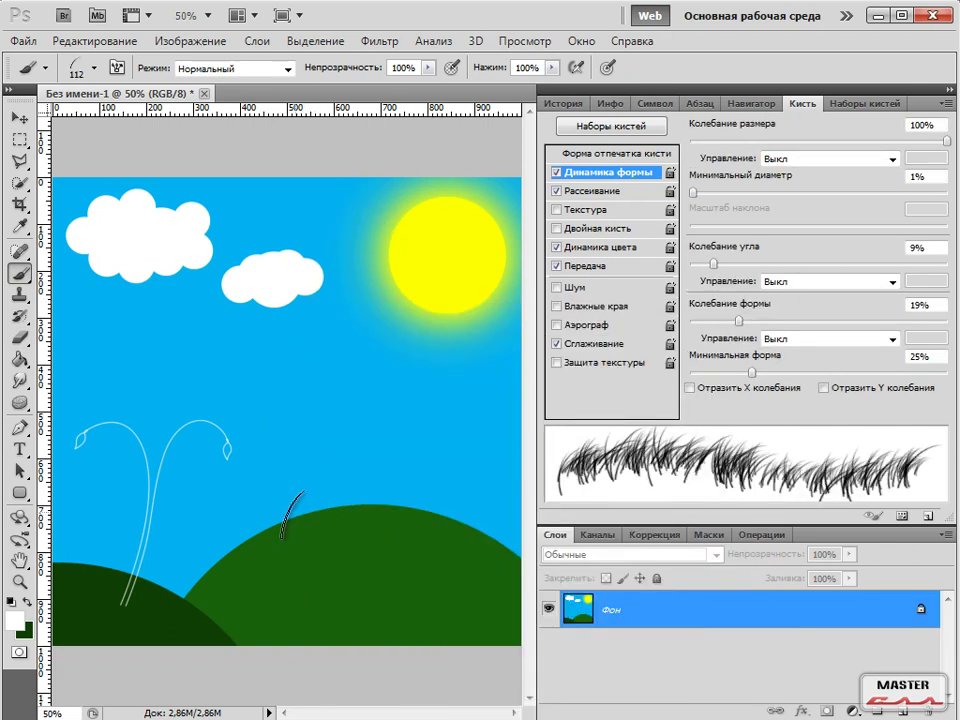
{"action": "left_click_drag", "start_coordinate": [311, 493], "coordinate": [342, 492]}
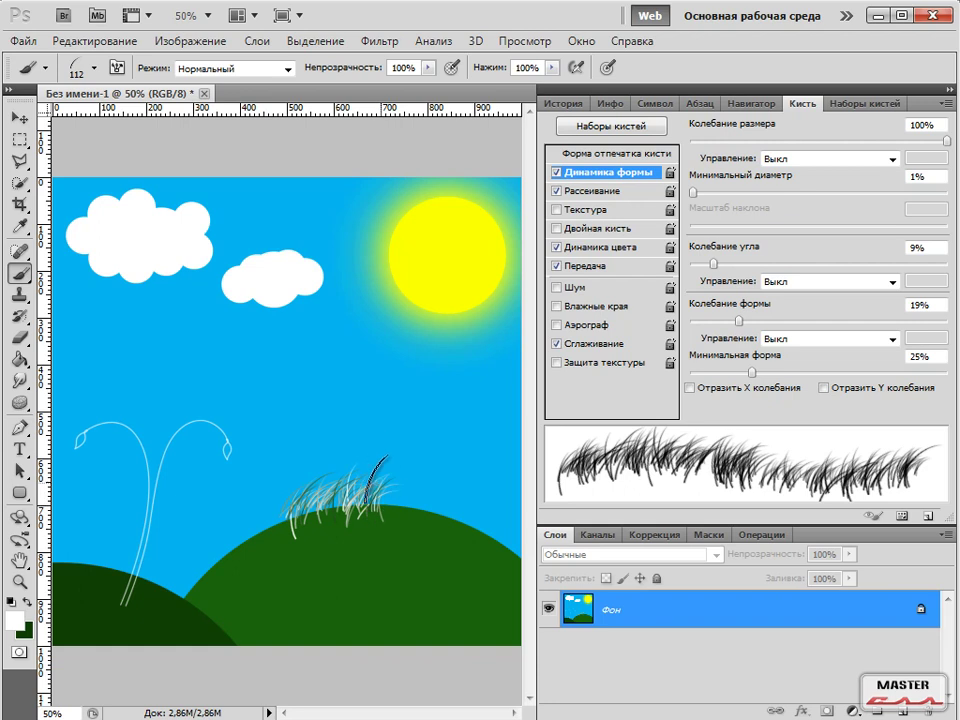
{"action": "key", "text": "ctrl+z"}
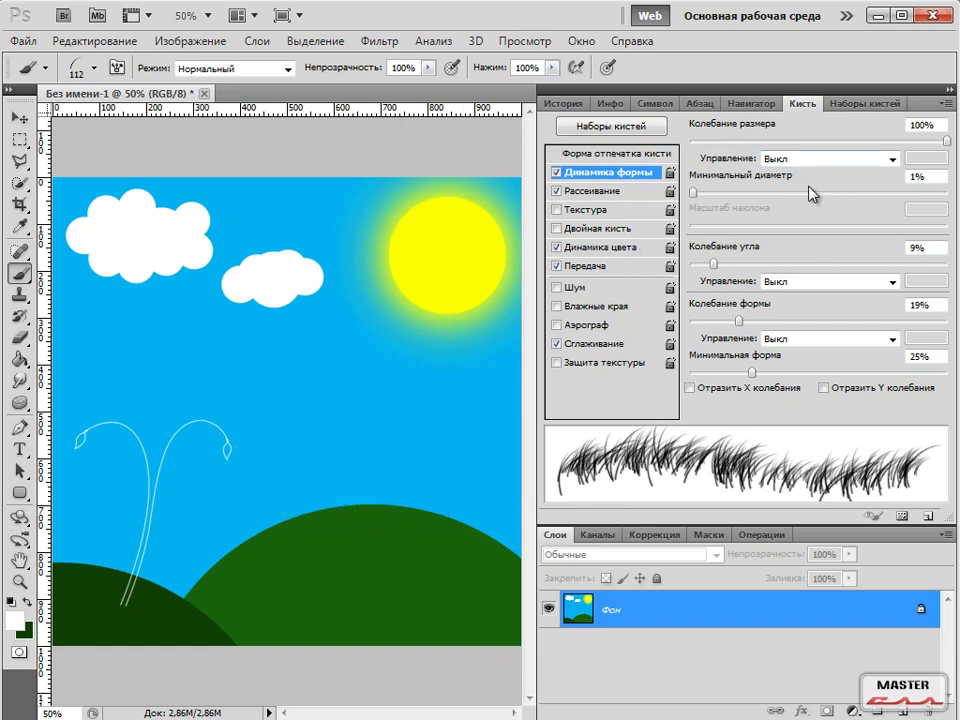
Set the brush's angle jitter to 3% and paint grass down the lighter hill's right slope.
{"action": "left_click_drag", "start_coordinate": [715, 263], "coordinate": [699, 263]}
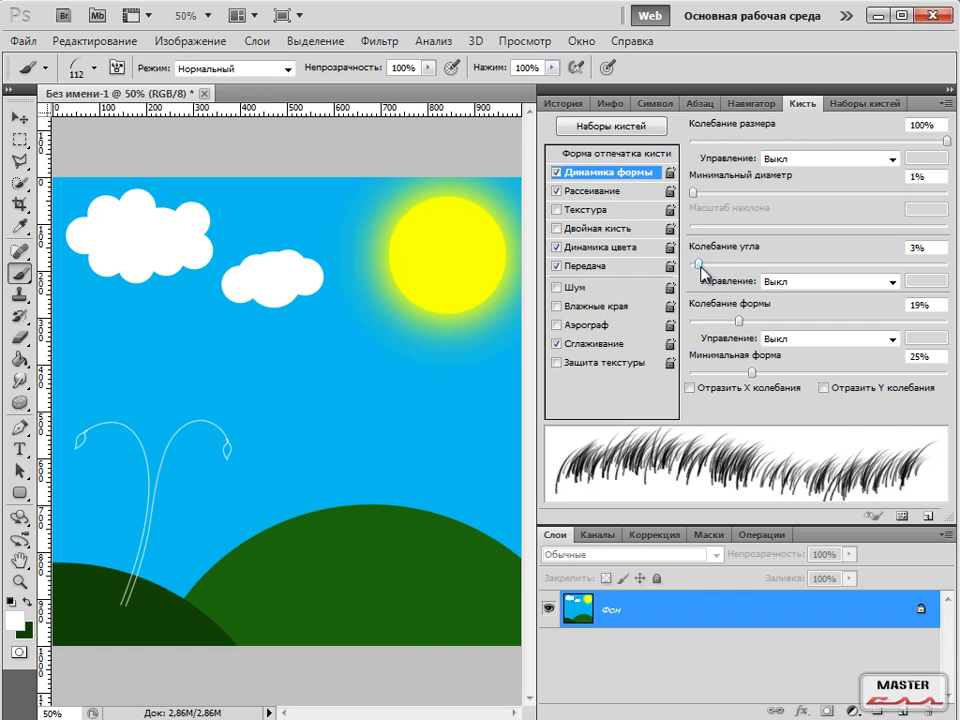
{"action": "mouse_move", "coordinate": [388, 495]}
{"action": "left_mouse_down"}
{"action": "mouse_move", "coordinate": [475, 520]}
{"action": "mouse_move", "coordinate": [505, 545]}
{"action": "left_mouse_up"}
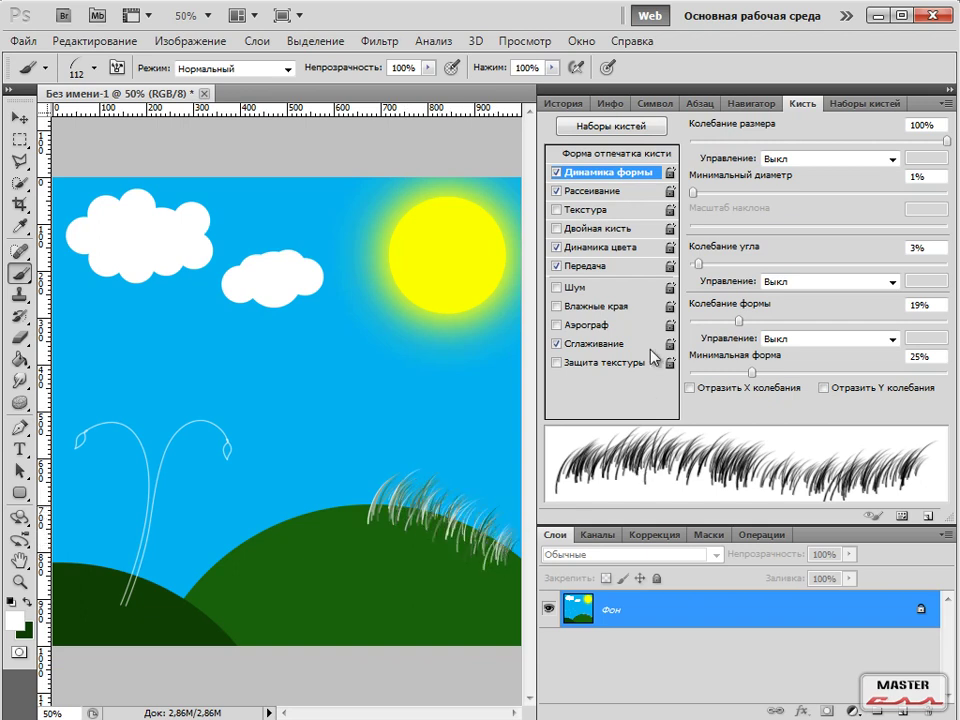
Rotate the brush tip to 41° and paint grass up the lighter hill's left slope.
{"action": "left_click", "coordinate": [620, 156]}
{"action": "mouse_move", "coordinate": [912, 302]}
{"action": "left_mouse_down"}
{"action": "mouse_move", "coordinate": [893, 290]}
{"action": "mouse_move", "coordinate": [892, 272]}
{"action": "left_mouse_up"}
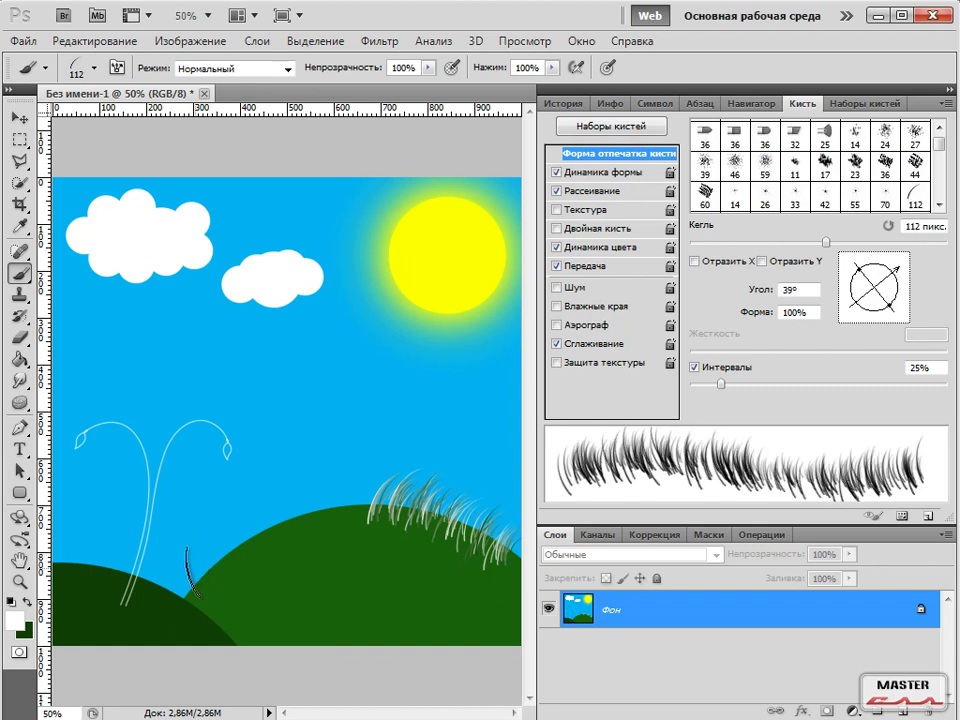
{"action": "left_click_drag", "start_coordinate": [903, 272], "coordinate": [902, 270]}
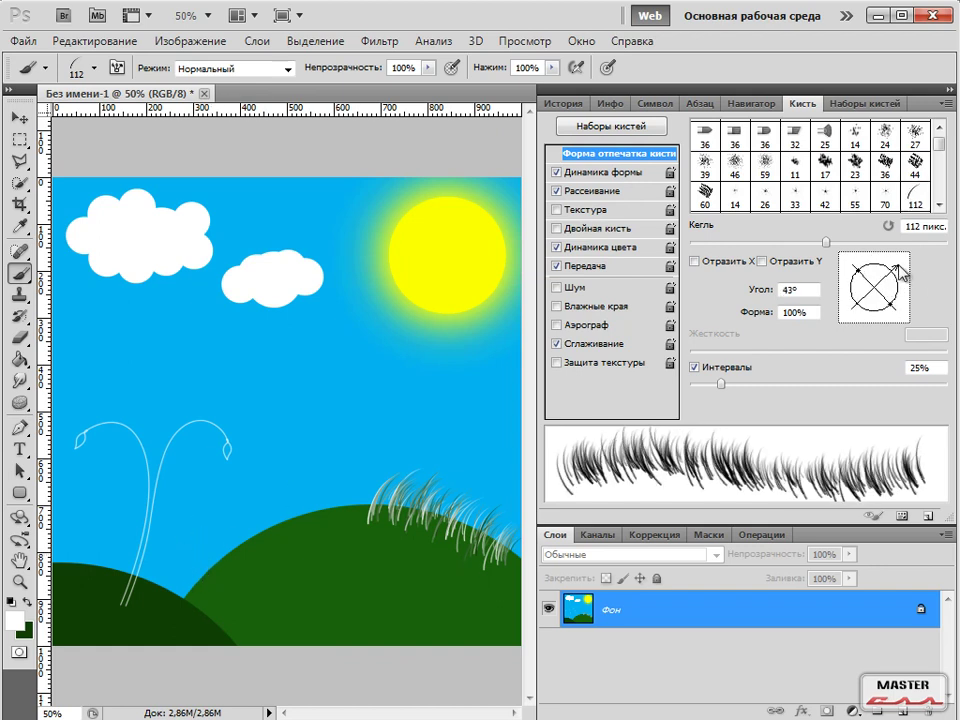
{"action": "mouse_move", "coordinate": [197, 566]}
{"action": "left_mouse_down"}
{"action": "mouse_move", "coordinate": [235, 523]}
{"action": "mouse_move", "coordinate": [287, 495]}
{"action": "left_mouse_up"}
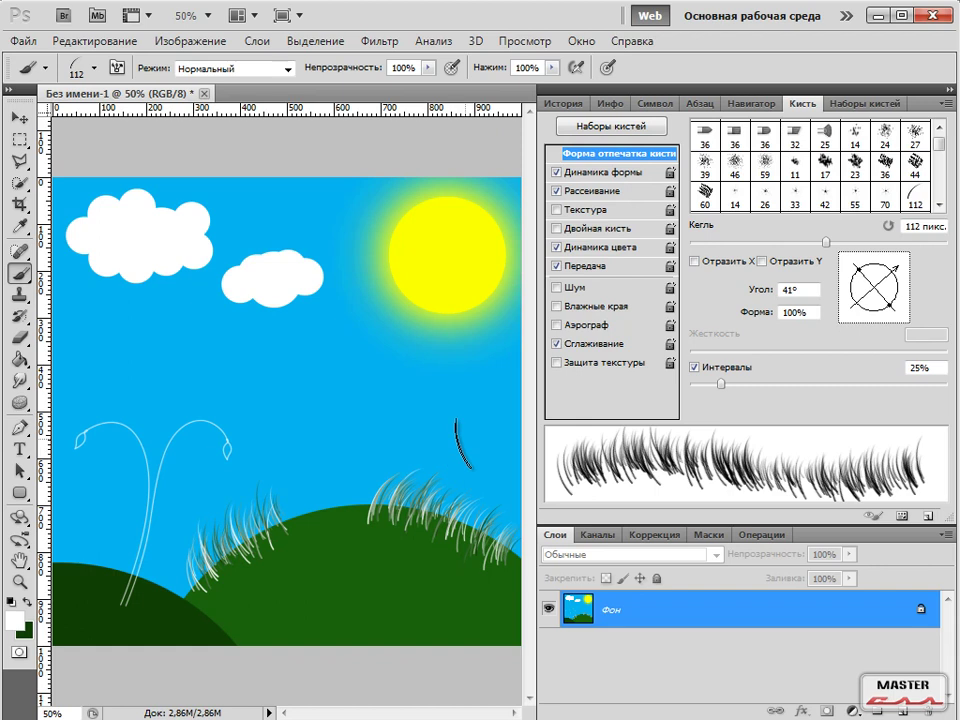
Rotate the brush tip to 17° and paint grass across the lighter hill's crest and the dark hill's upper part.
{"action": "mouse_move", "coordinate": [905, 270]}
{"action": "left_mouse_down"}
{"action": "mouse_move", "coordinate": [896, 268]}
{"action": "mouse_move", "coordinate": [896, 279]}
{"action": "left_mouse_up"}
{"action": "left_click_drag", "start_coordinate": [279, 500], "coordinate": [358, 490]}
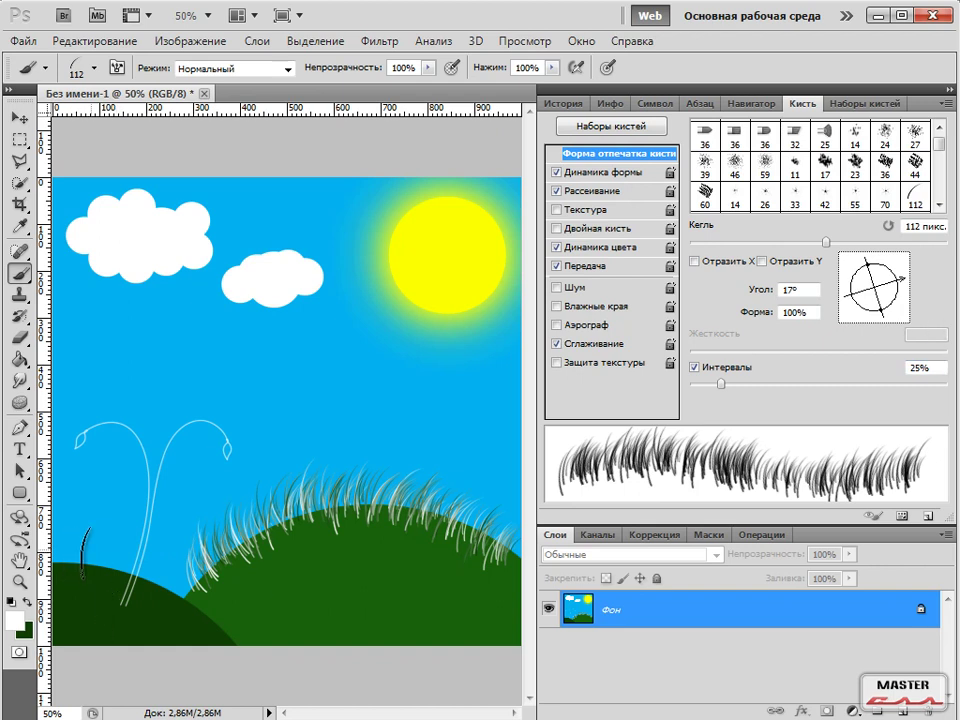
{"action": "left_click_drag", "start_coordinate": [59, 545], "coordinate": [192, 570]}
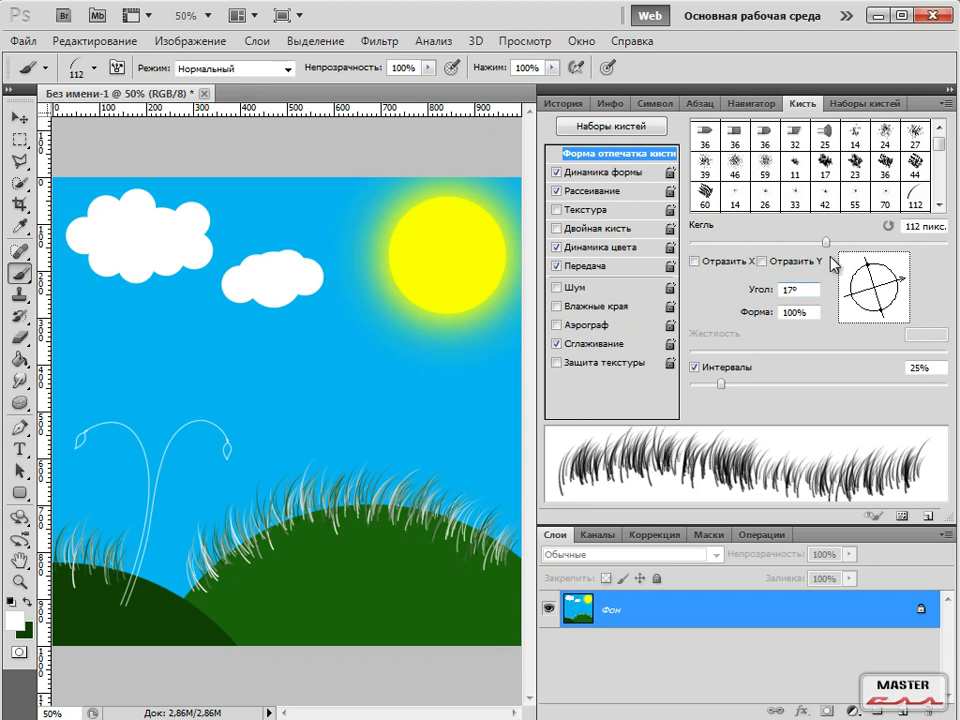
Rotate the brush tip to -13° and paint grass down the dark hill's right slope.
{"action": "left_click_drag", "start_coordinate": [897, 290], "coordinate": [877, 317]}
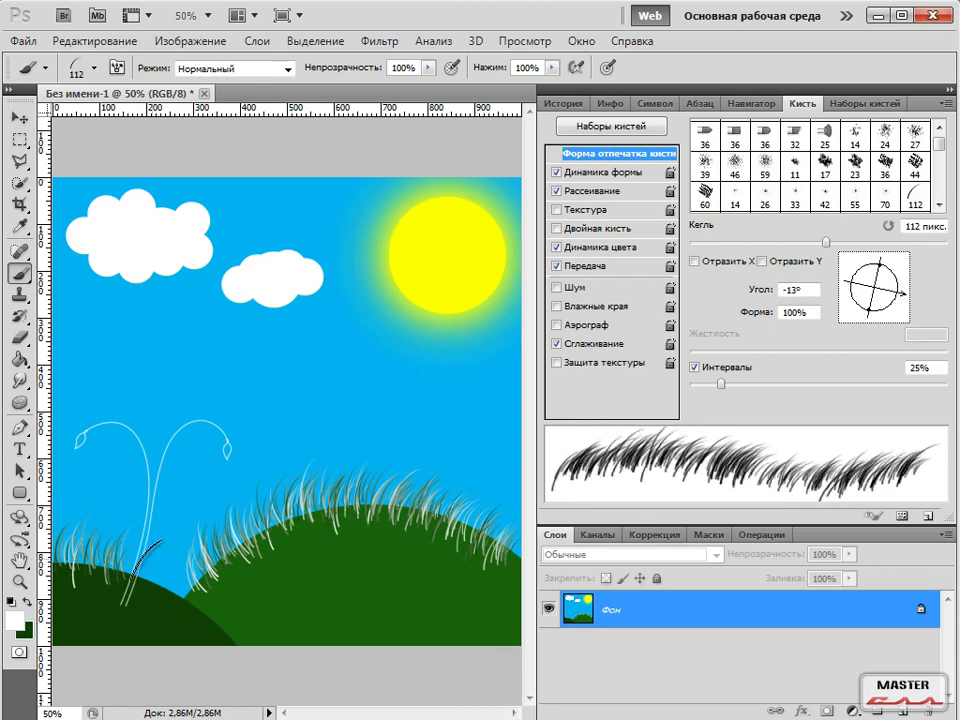
{"action": "left_click_drag", "start_coordinate": [160, 578], "coordinate": [212, 617]}
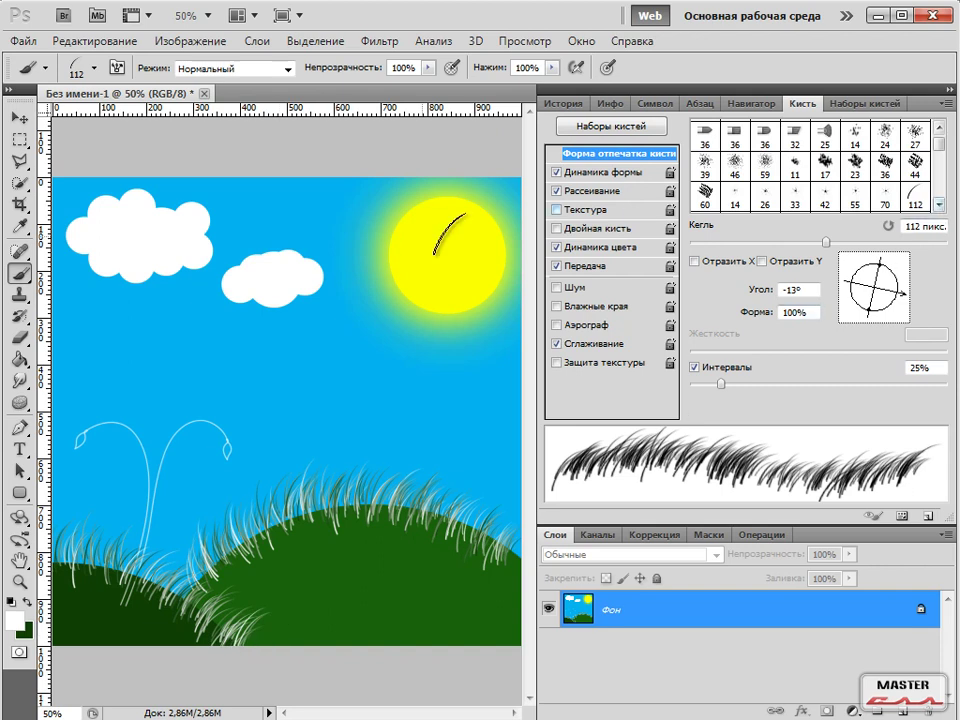
Choose the 134 px grass tuft tip for the brush.
{"action": "right_click", "coordinate": [272, 228]}
{"action": "left_click", "coordinate": [622, 465]}
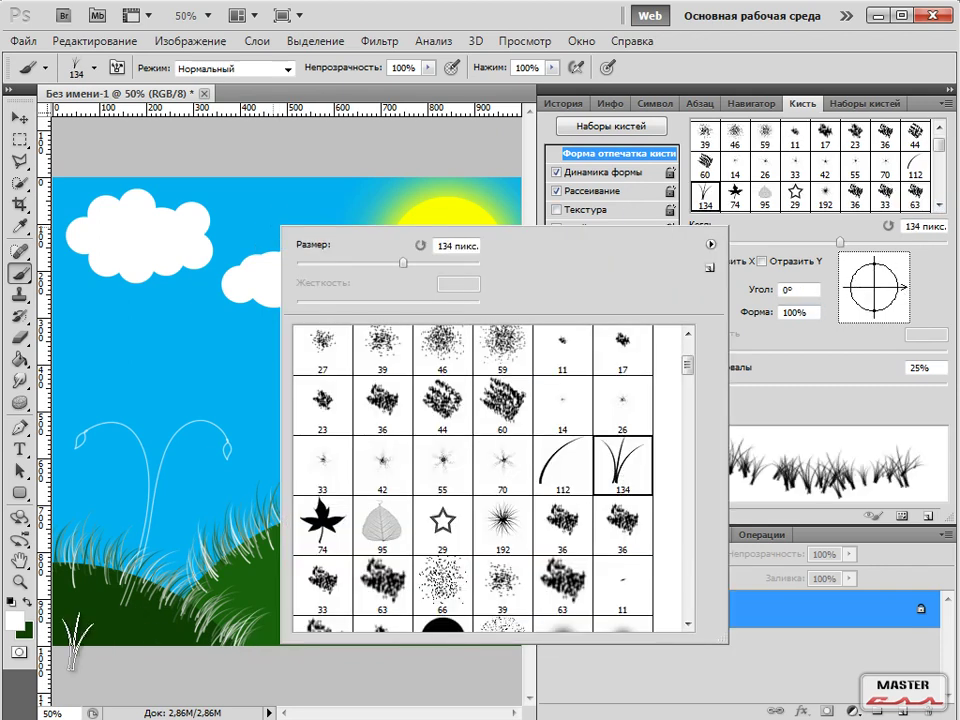
Try painting grass tufts along the picture's bottom edge and undo the stroke.
{"action": "left_click", "coordinate": [62, 635]}
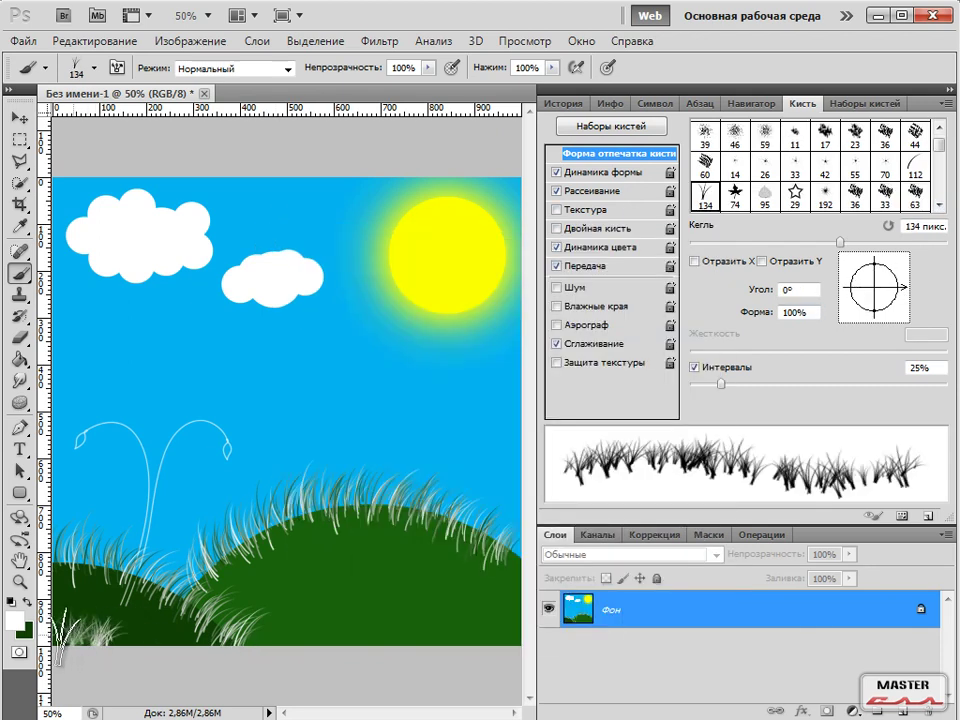
{"action": "left_click_drag", "start_coordinate": [160, 640], "coordinate": [500, 640]}
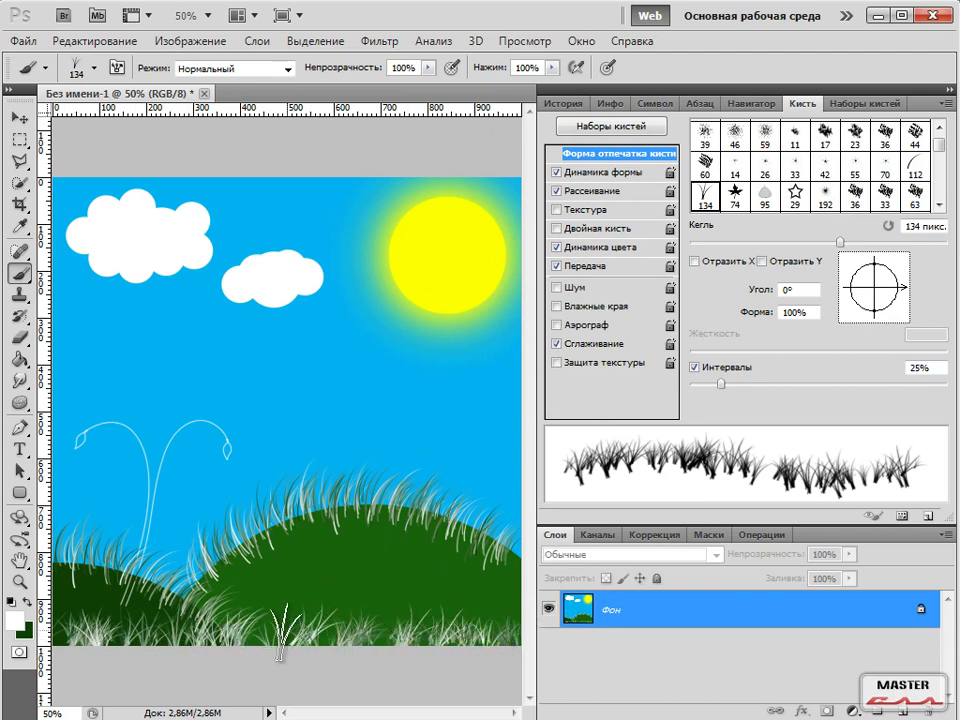
{"action": "key", "text": "ctrl+z"}
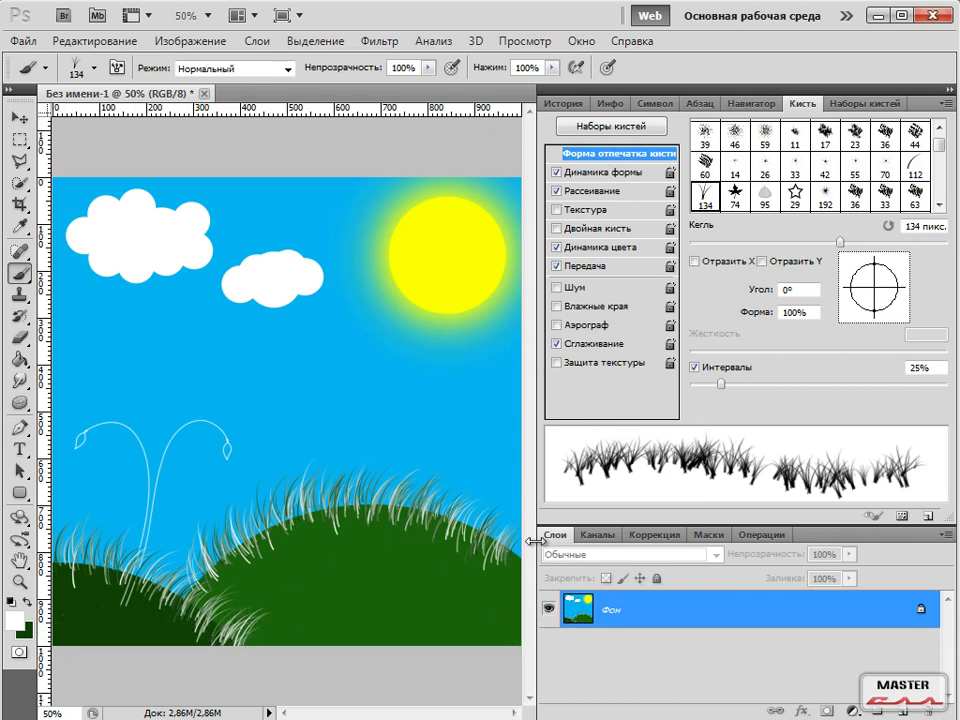
Set the grass tuft brush's size jitter to 0% and paint grass along the picture's whole bottom edge.
{"action": "left_click", "coordinate": [590, 174]}
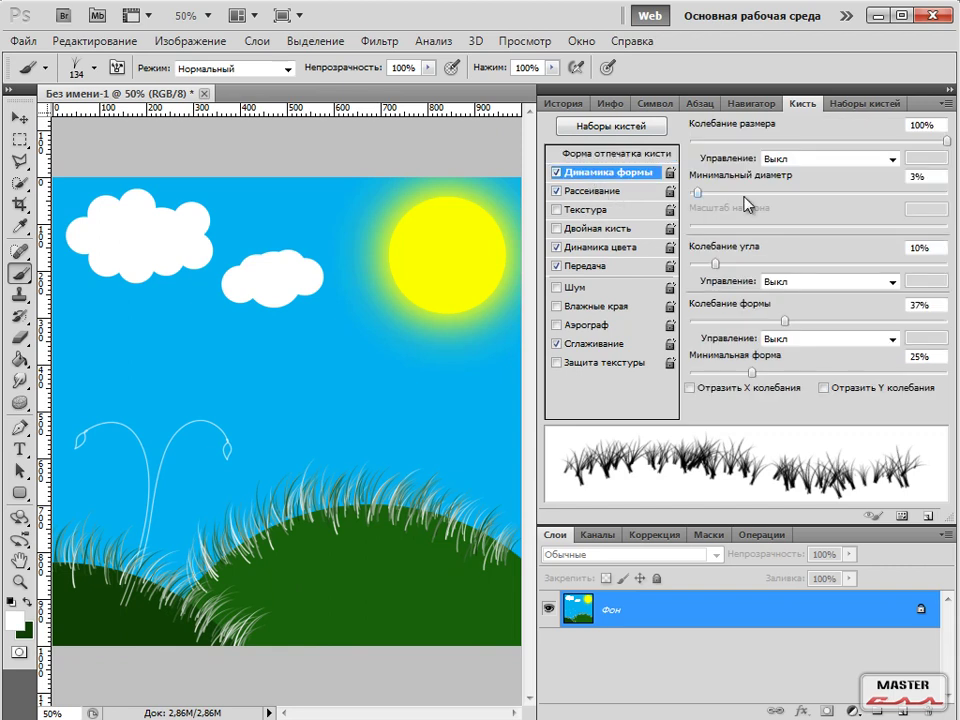
{"action": "mouse_move", "coordinate": [946, 145]}
{"action": "left_mouse_down"}
{"action": "mouse_move", "coordinate": [671, 150]}
{"action": "mouse_move", "coordinate": [655, 163]}
{"action": "left_mouse_up"}
{"action": "left_click", "coordinate": [77, 640]}
{"action": "mouse_move", "coordinate": [77, 640]}
{"action": "left_mouse_down"}
{"action": "mouse_move", "coordinate": [521, 646]}
{"action": "mouse_move", "coordinate": [55, 645]}
{"action": "left_mouse_up"}
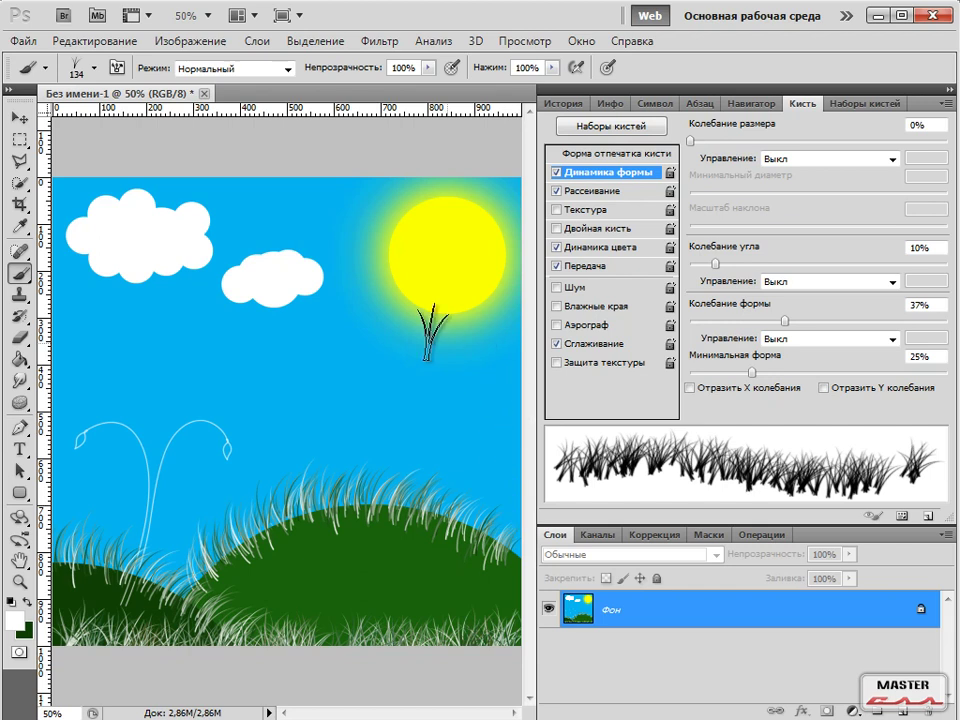
Choose the 350 px water splash tip and stamp it in white on the sky between the clouds and the hills.
{"action": "right_click", "coordinate": [259, 193]}
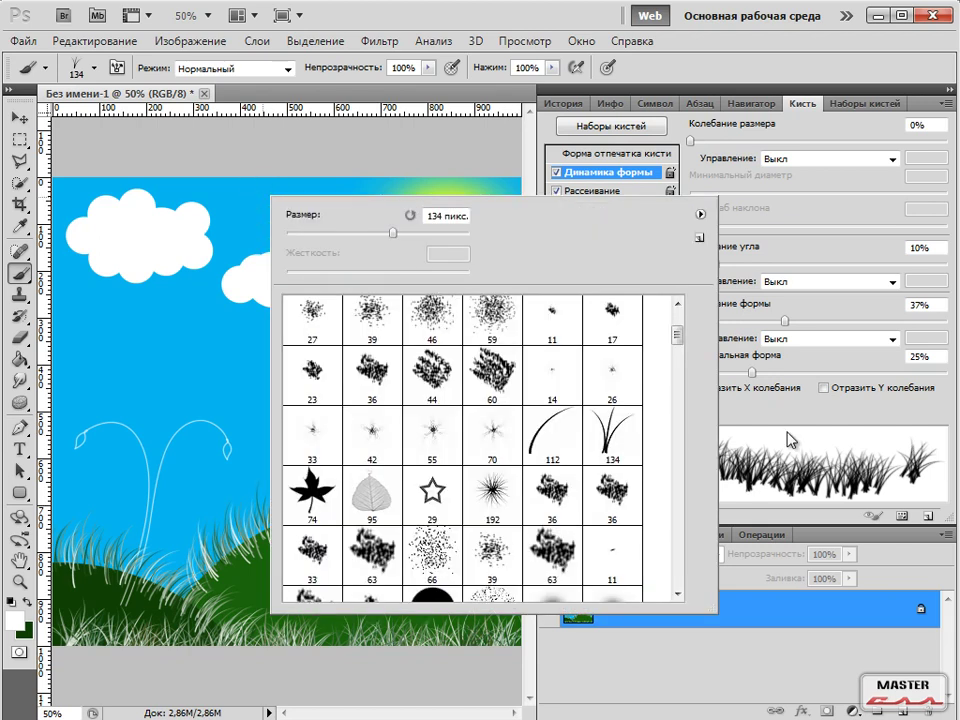
{"action": "mouse_move", "coordinate": [677, 343]}
{"action": "left_mouse_down"}
{"action": "mouse_move", "coordinate": [678, 380]}
{"action": "mouse_move", "coordinate": [678, 362]}
{"action": "left_mouse_up"}
{"action": "left_click", "coordinate": [312, 415]}
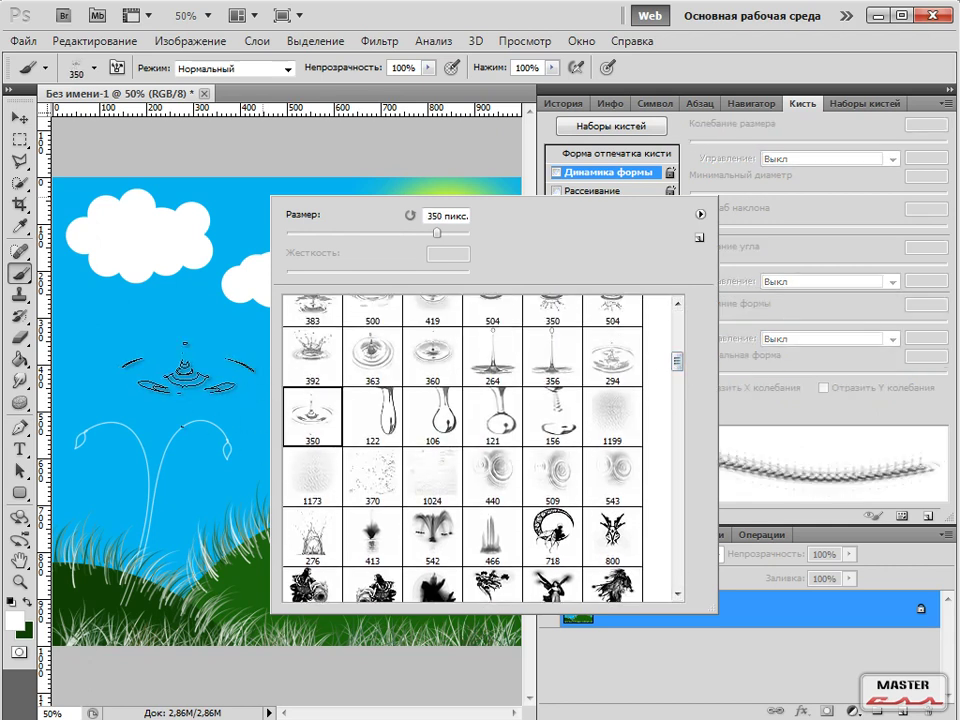
{"action": "left_click", "coordinate": [150, 360]}
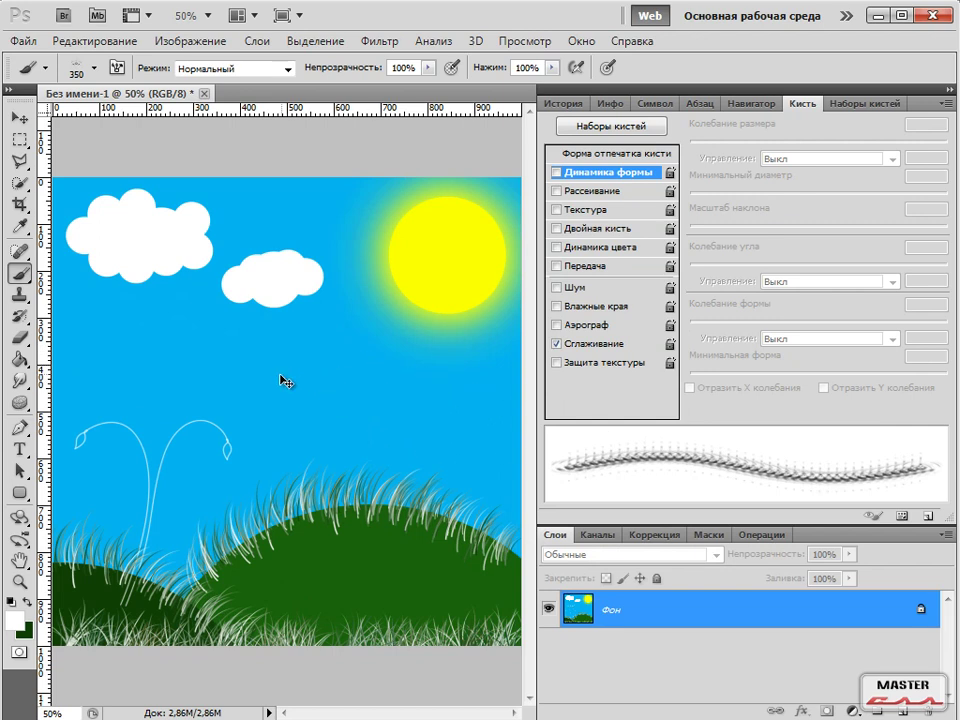
{"action": "left_click", "coordinate": [316, 378]}
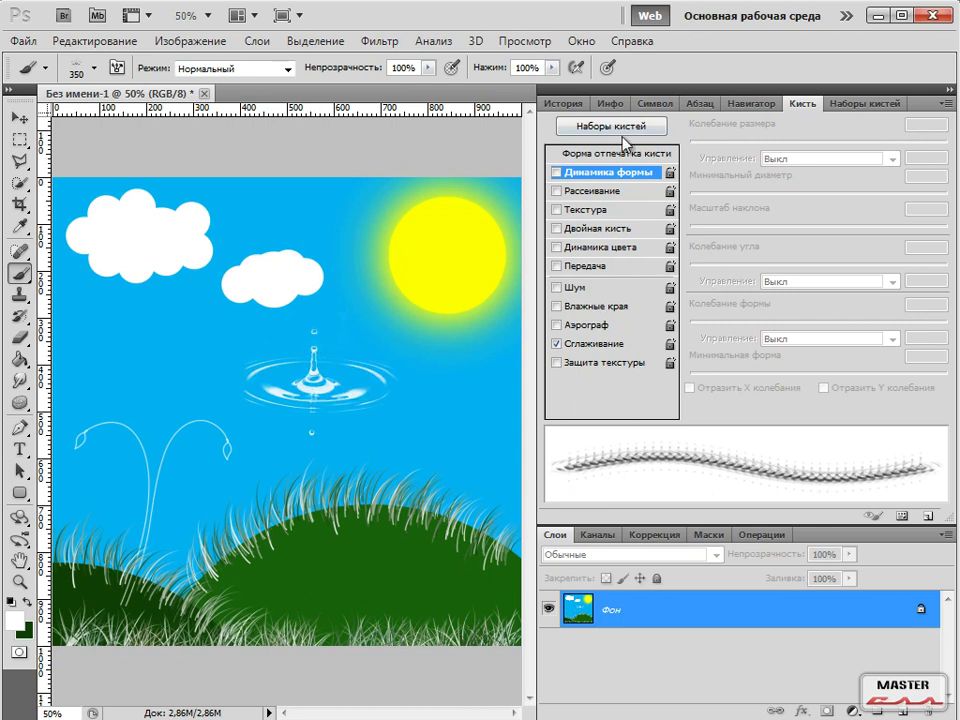
Step back through the document history to the state before the water splash stamps.
{"action": "left_click", "coordinate": [563, 103]}
{"action": "left_click", "coordinate": [665, 422]}
{"action": "left_click", "coordinate": [609, 445]}
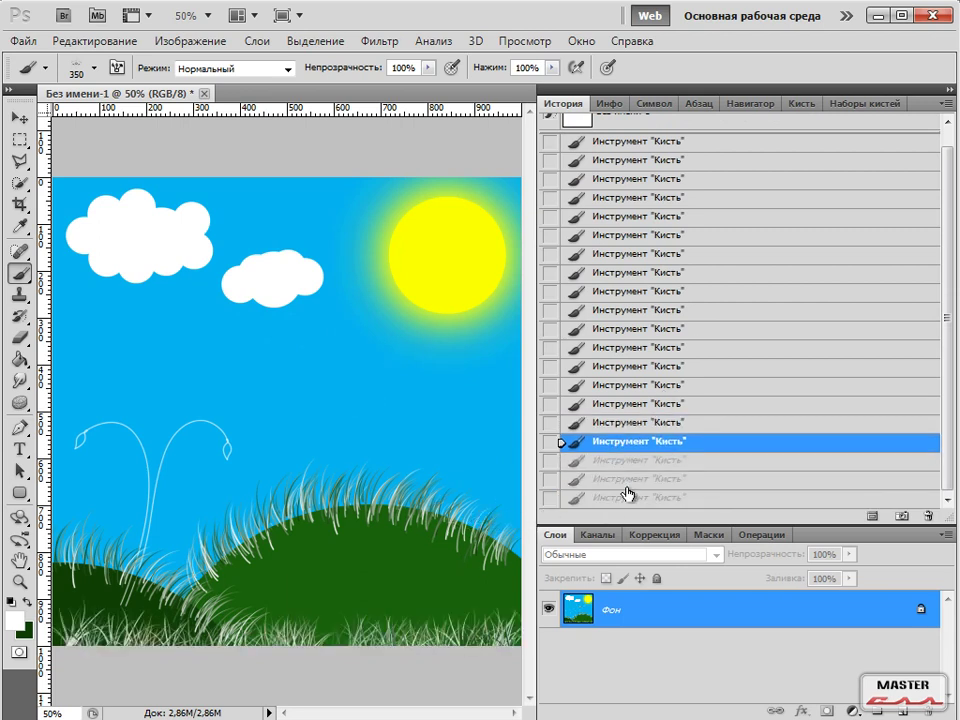
{"action": "left_click", "coordinate": [629, 462]}
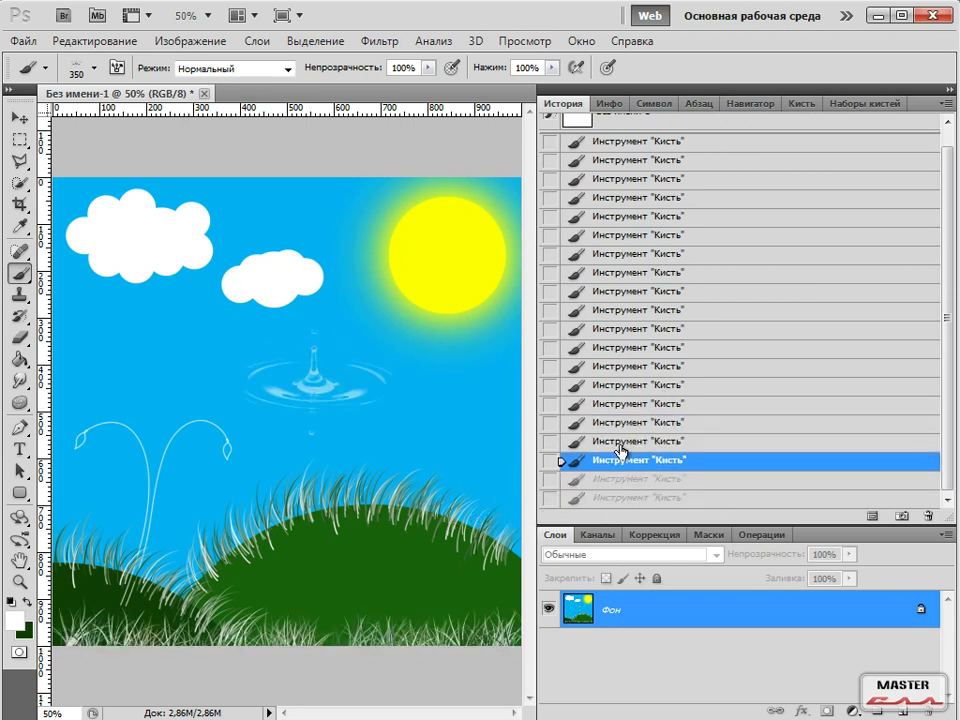
{"action": "left_click", "coordinate": [620, 446]}
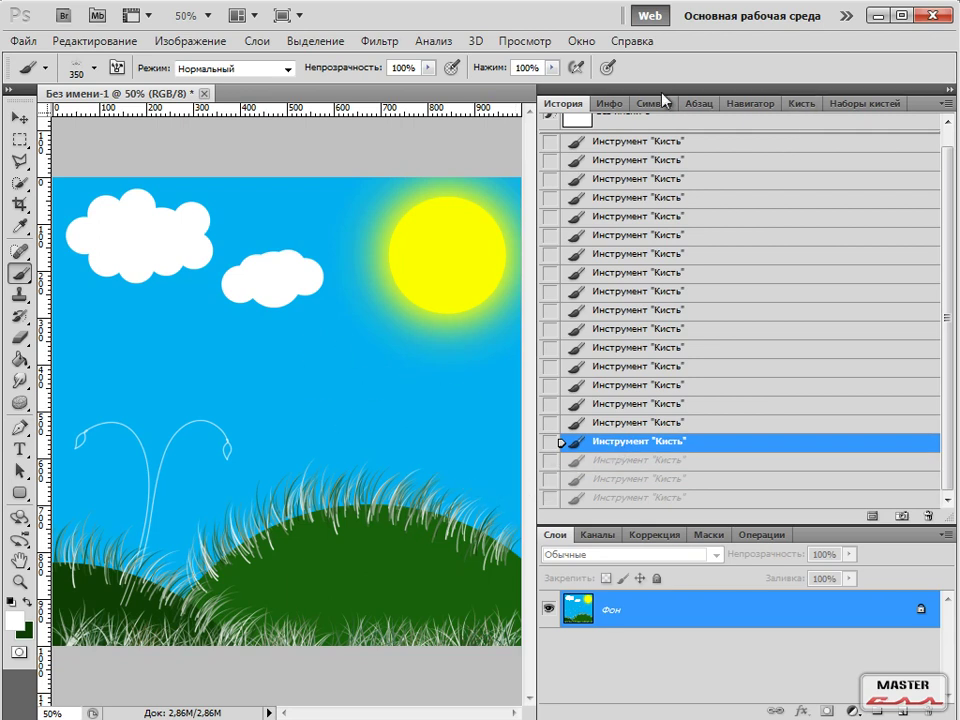
Display the colour and position info, followed by the character formatting settings.
{"action": "left_click", "coordinate": [610, 103]}
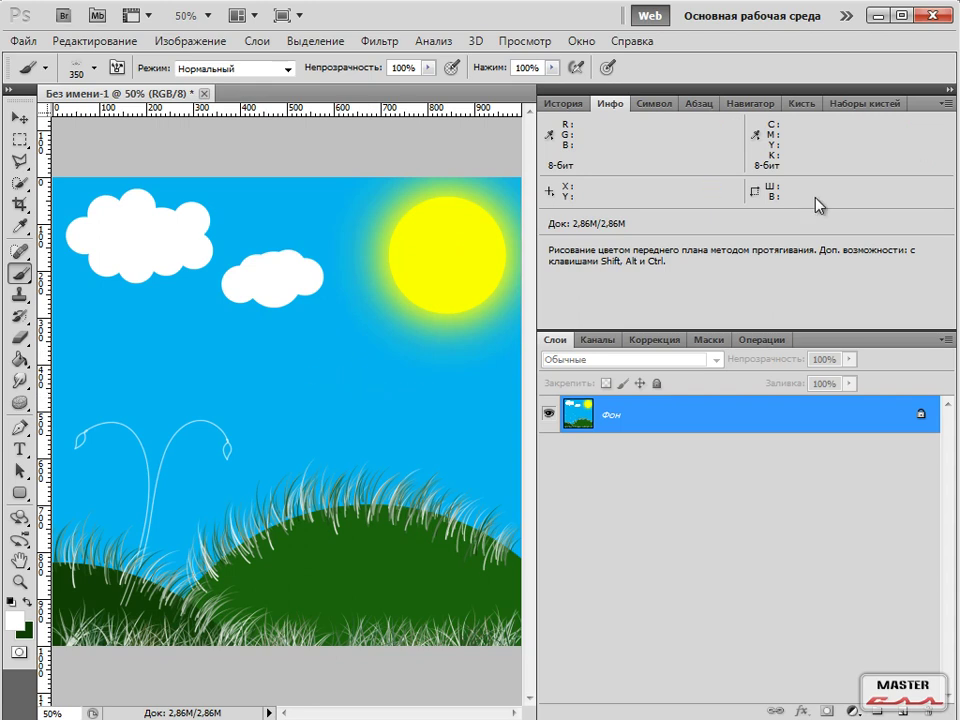
{"action": "left_click", "coordinate": [656, 105]}
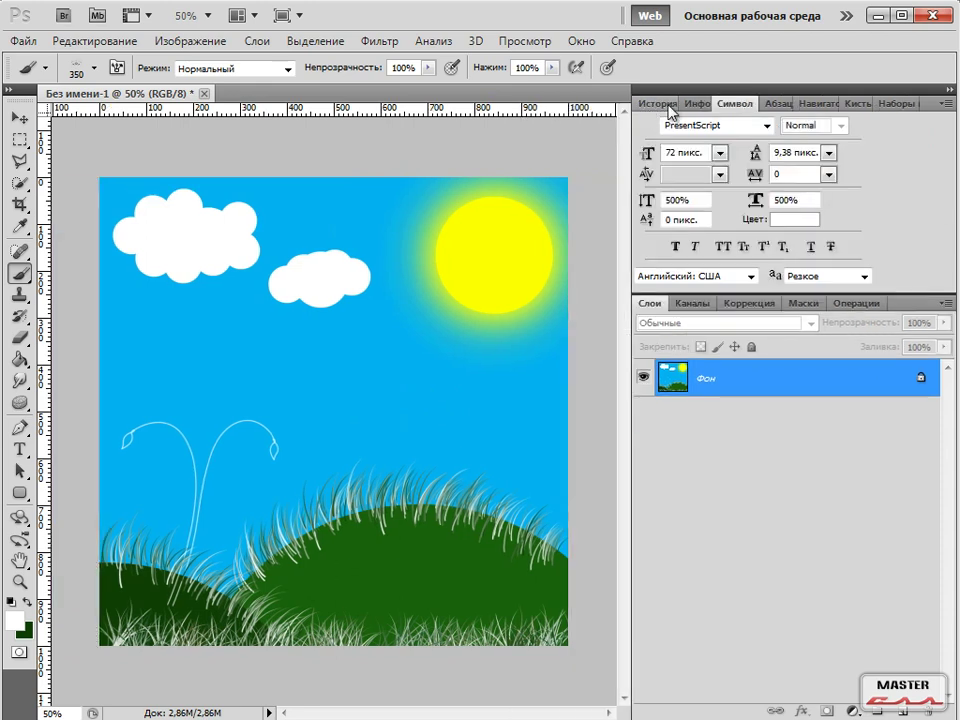
Display the brush's scattering settings and switch the scattering option back off.
{"action": "left_click", "coordinate": [855, 104]}
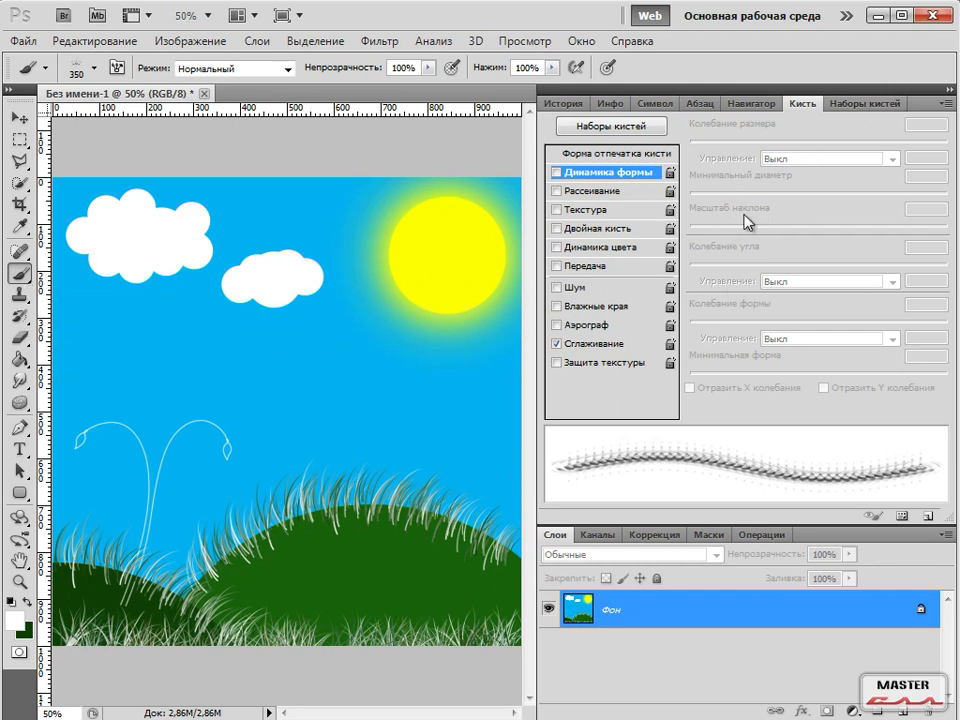
{"action": "left_click", "coordinate": [610, 192]}
{"action": "left_click", "coordinate": [558, 191]}
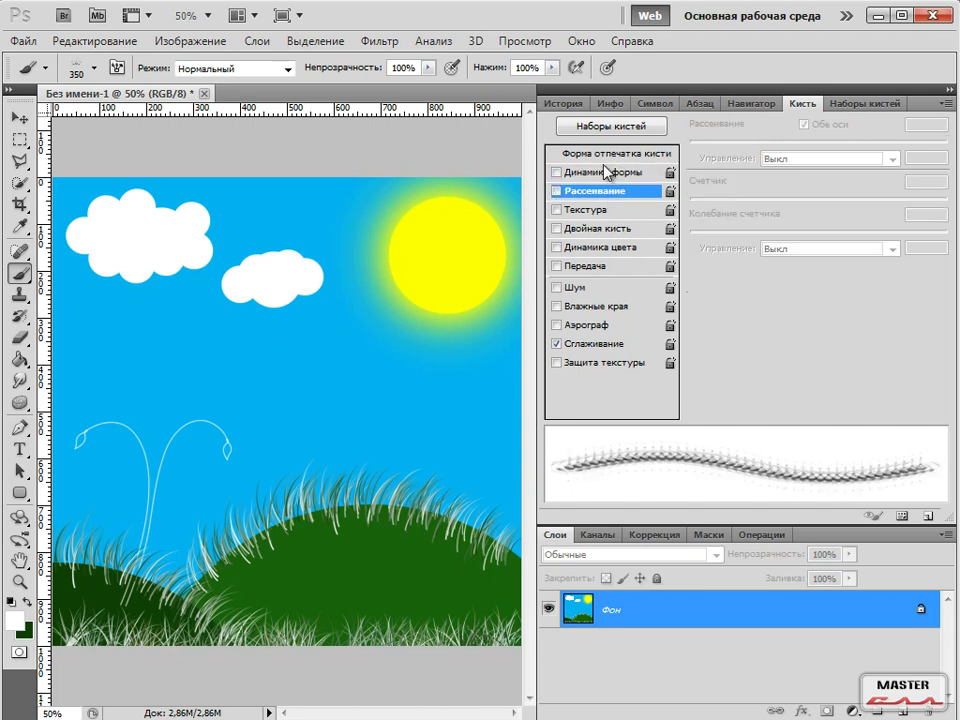
Choose the 148 px rose ornament tip from the brush presets.
{"action": "right_click", "coordinate": [322, 238]}
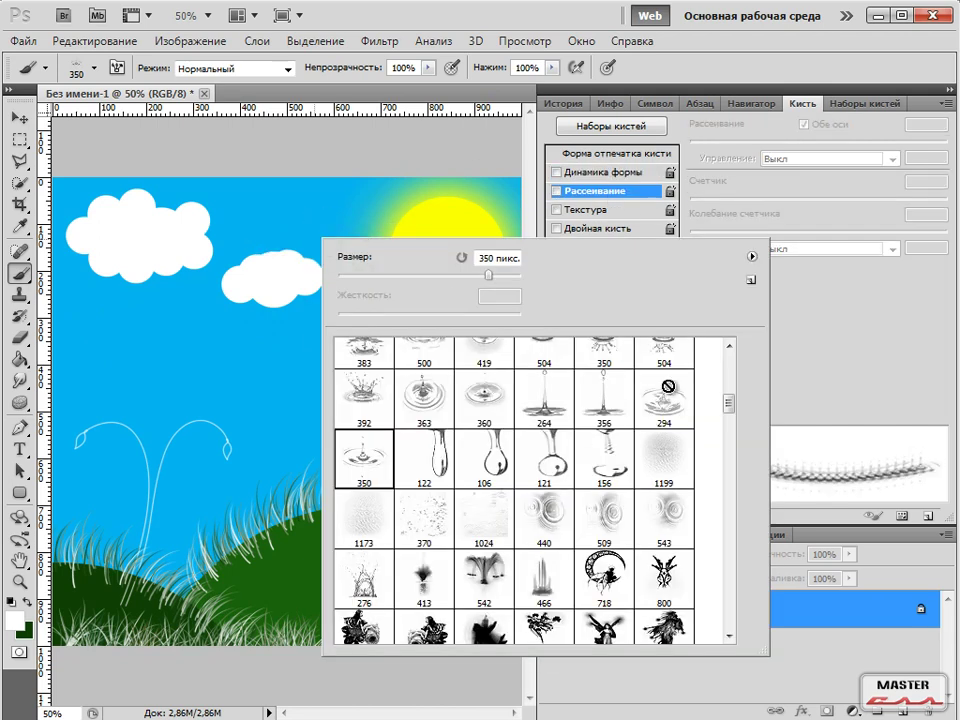
{"action": "left_click_drag", "start_coordinate": [729, 410], "coordinate": [740, 493]}
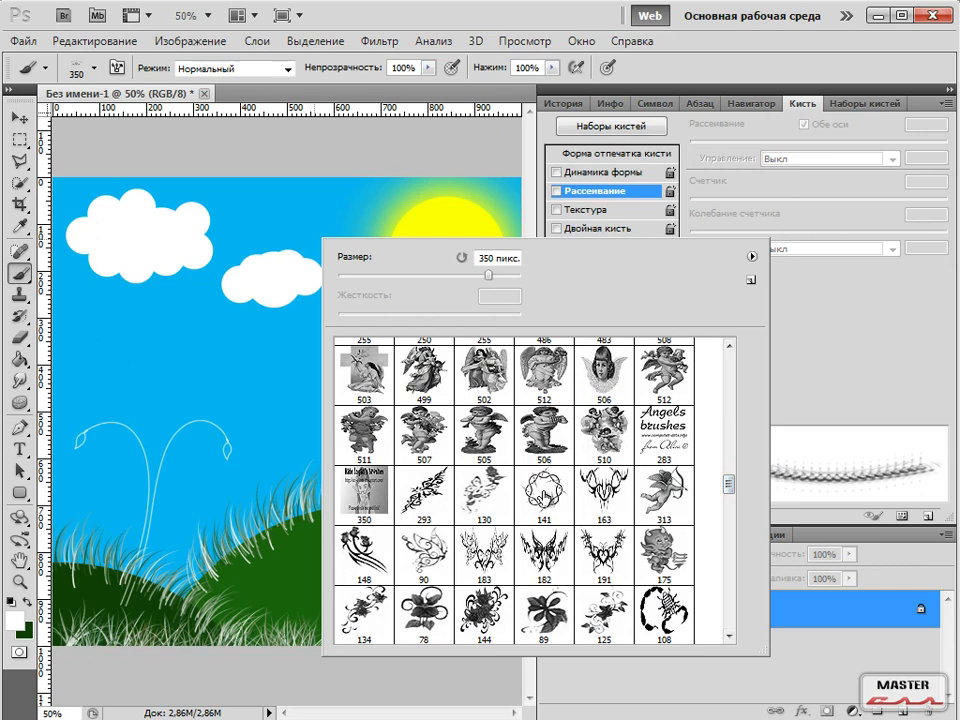
{"action": "left_click", "coordinate": [544, 492]}
{"action": "left_click", "coordinate": [364, 550]}
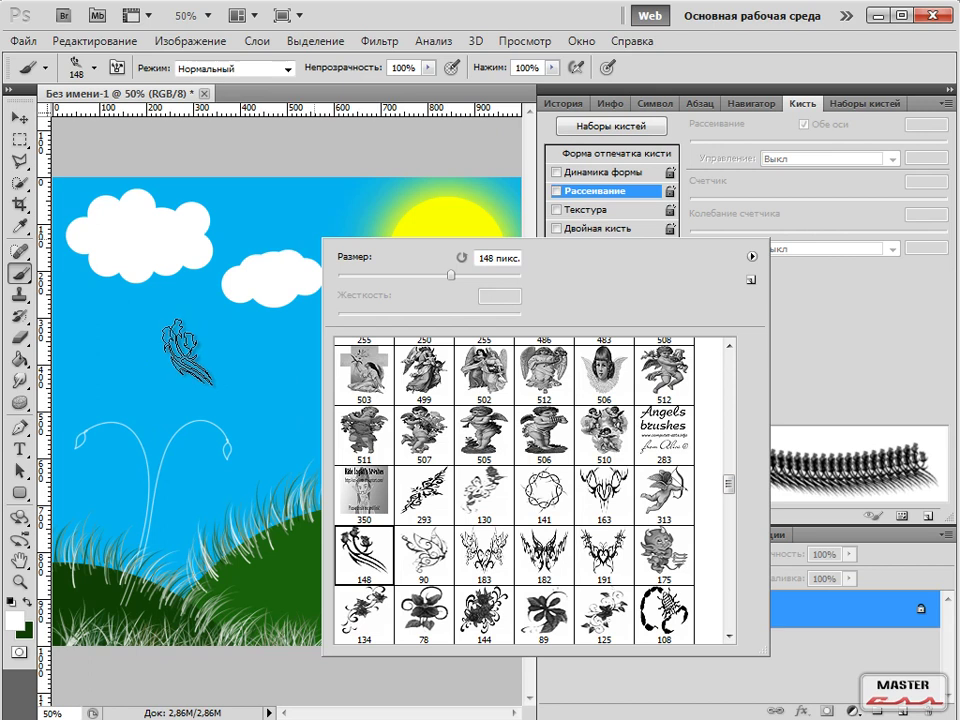
Set the foreground colour to dark grey #5d5e5d and return to the Brush tool.
{"action": "key", "text": "i"}
{"action": "left_click", "coordinate": [14, 619]}
{"action": "left_click", "coordinate": [379, 343]}
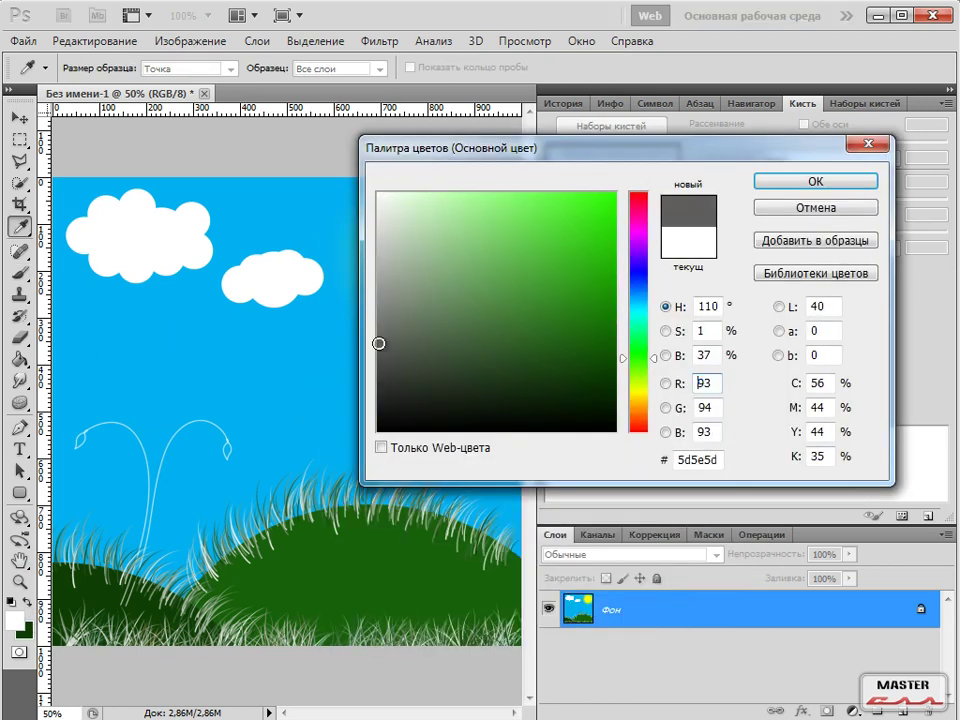
{"action": "left_click", "coordinate": [797, 186]}
{"action": "key", "text": "b"}
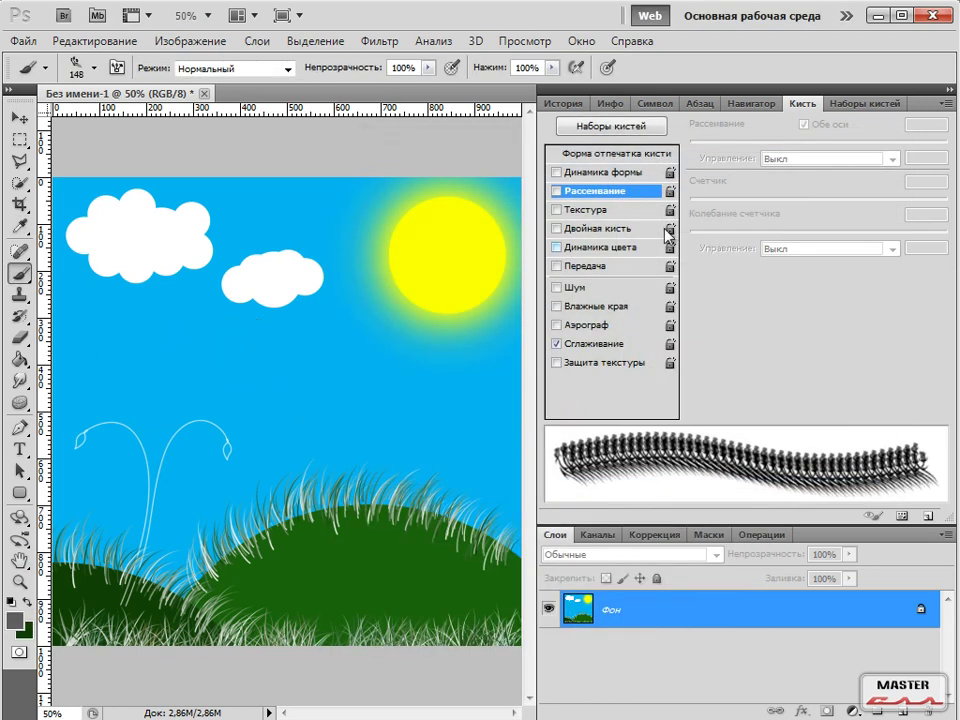
Set the rose tip's angle to -45°, stamp it on the sky below the clouds and undo the stamp.
{"action": "left_click", "coordinate": [615, 154]}
{"action": "left_click", "coordinate": [903, 312]}
{"action": "left_click", "coordinate": [180, 352]}
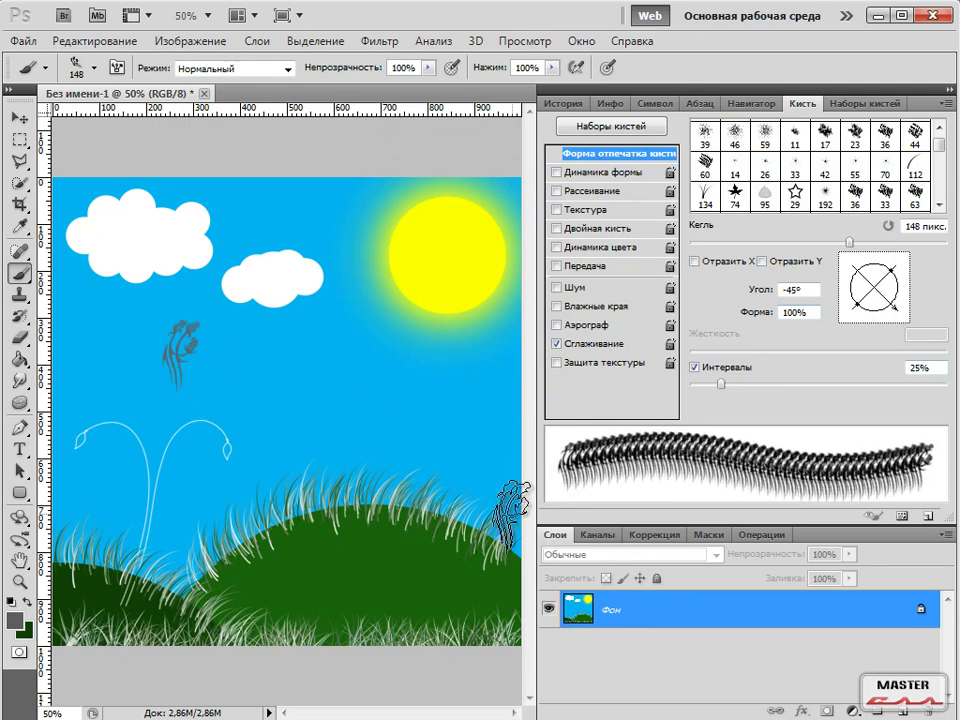
{"action": "key", "text": "ctrl+z"}
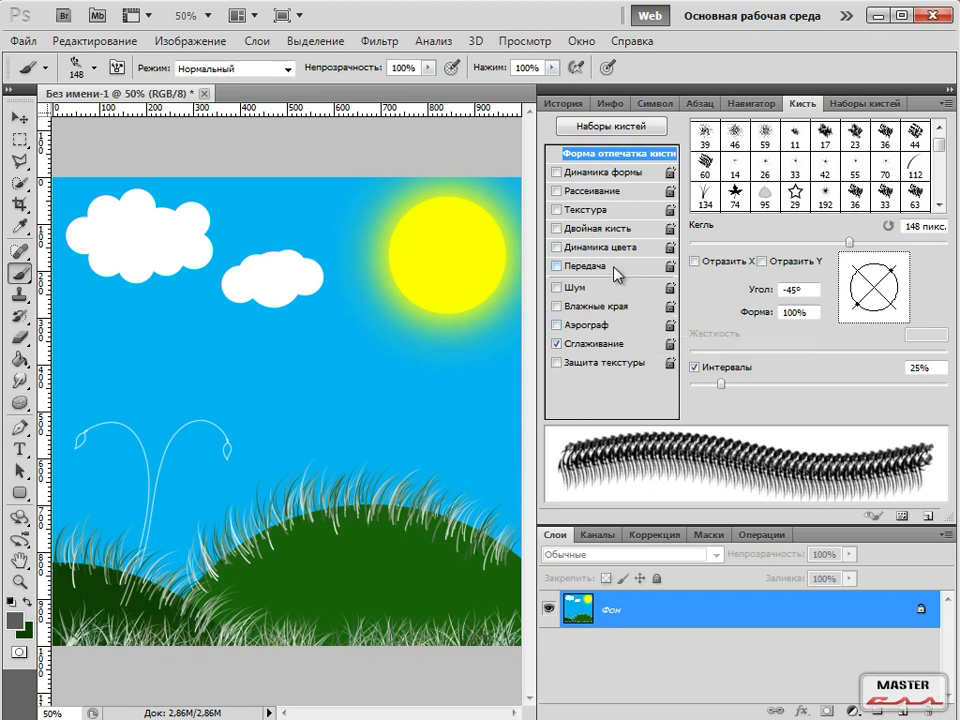
Choose the 313 px cupid archer tip and reduce its size to 164 px.
{"action": "right_click", "coordinate": [240, 252]}
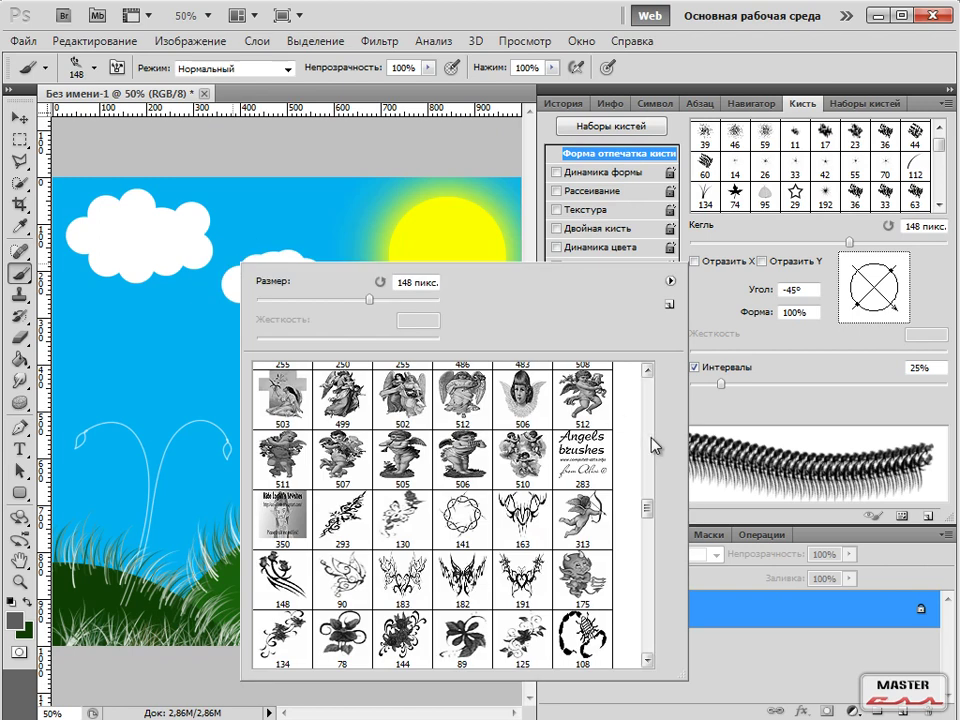
{"action": "left_click", "coordinate": [582, 518]}
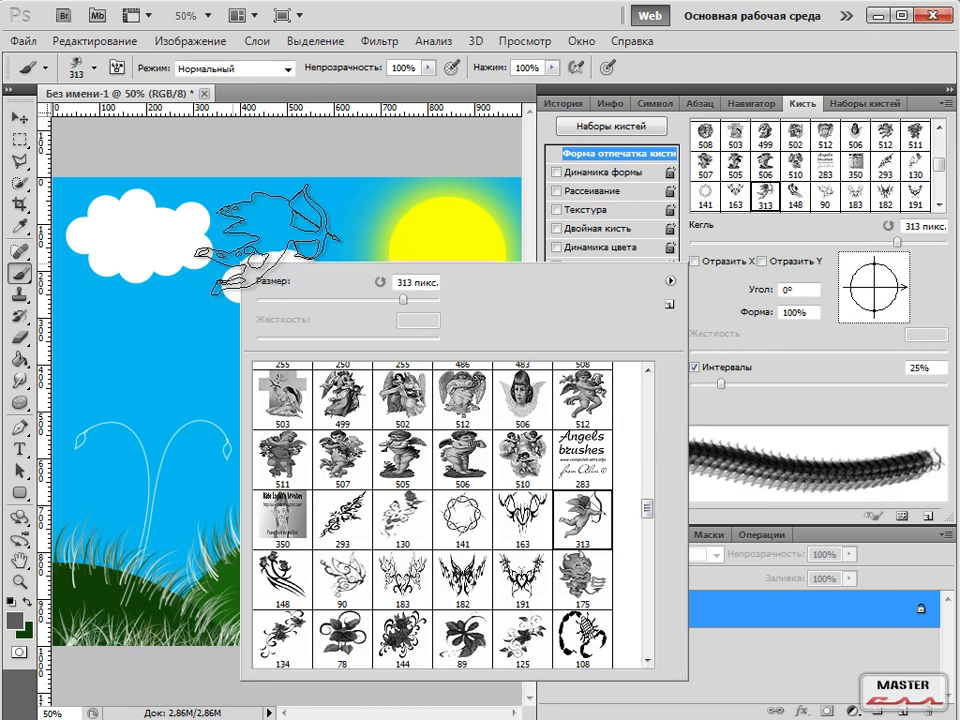
{"action": "left_click_drag", "start_coordinate": [403, 300], "coordinate": [377, 300]}
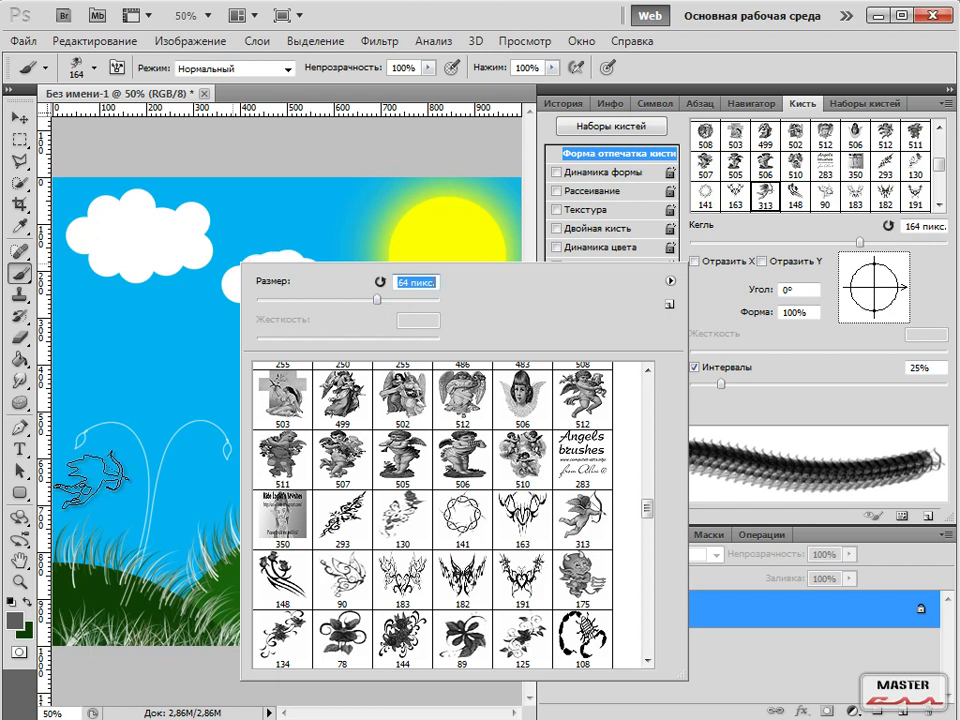
Set the foreground colour to a vivid magenta pink.
{"action": "key", "text": "i"}
{"action": "left_click", "coordinate": [14, 620]}
{"action": "left_click_drag", "start_coordinate": [643, 423], "coordinate": [648, 412]}
{"action": "left_click_drag", "start_coordinate": [600, 286], "coordinate": [614, 284]}
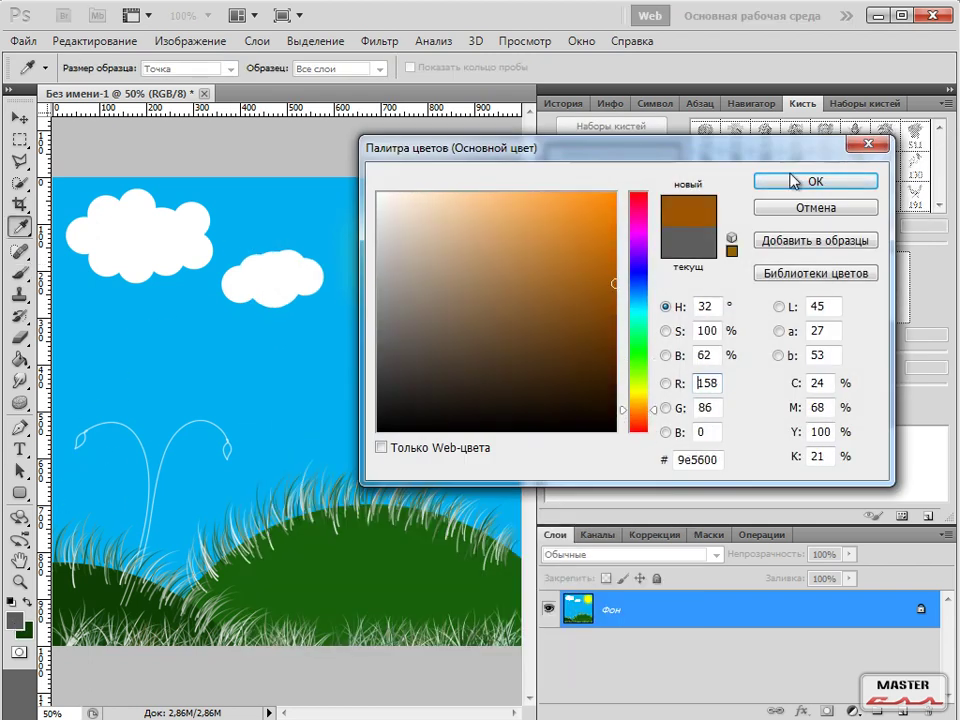
{"action": "left_click_drag", "start_coordinate": [656, 409], "coordinate": [649, 214]}
{"action": "left_click", "coordinate": [611, 218]}
{"action": "left_click", "coordinate": [834, 186]}
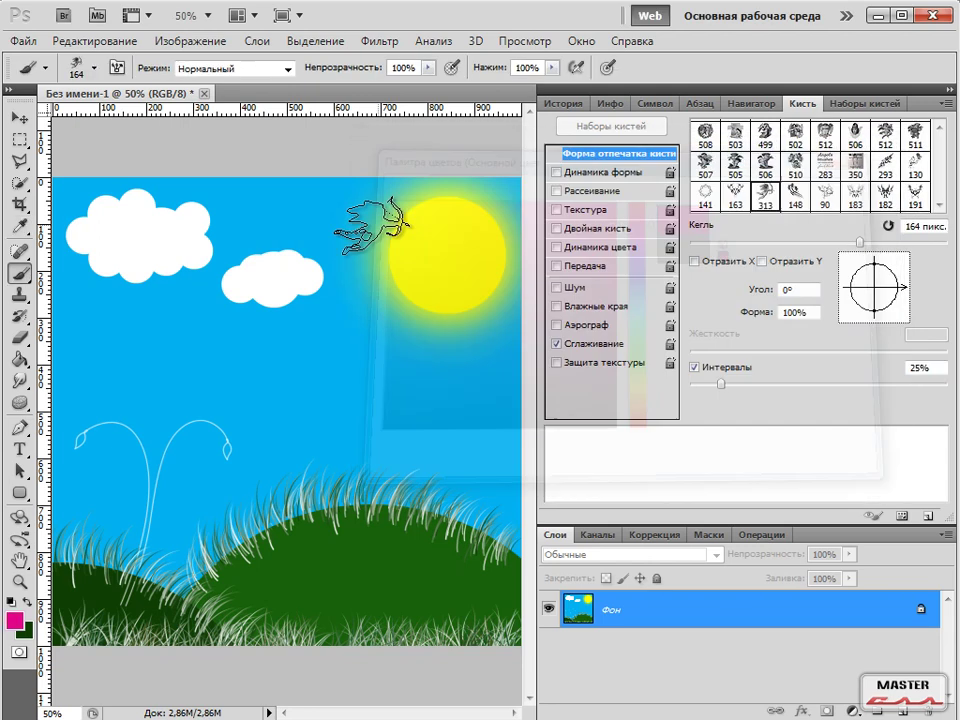
Stamp the cupid over the small cloud, revert that through the history, and stamp it on the large cloud instead.
{"action": "left_click_drag", "start_coordinate": [280, 240], "coordinate": [278, 245]}
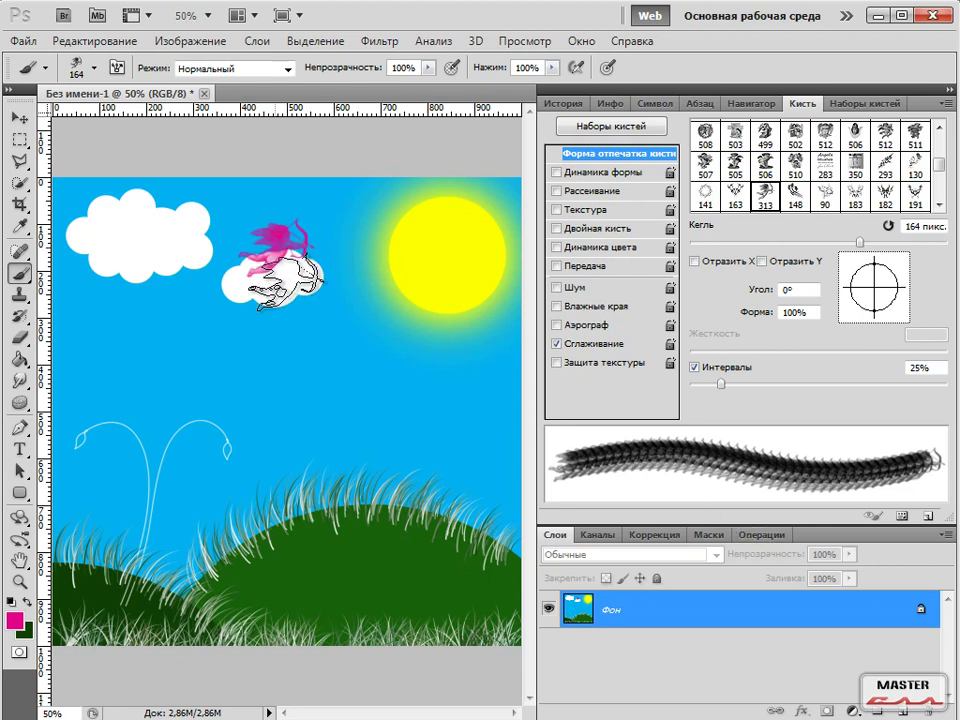
{"action": "left_click", "coordinate": [565, 104]}
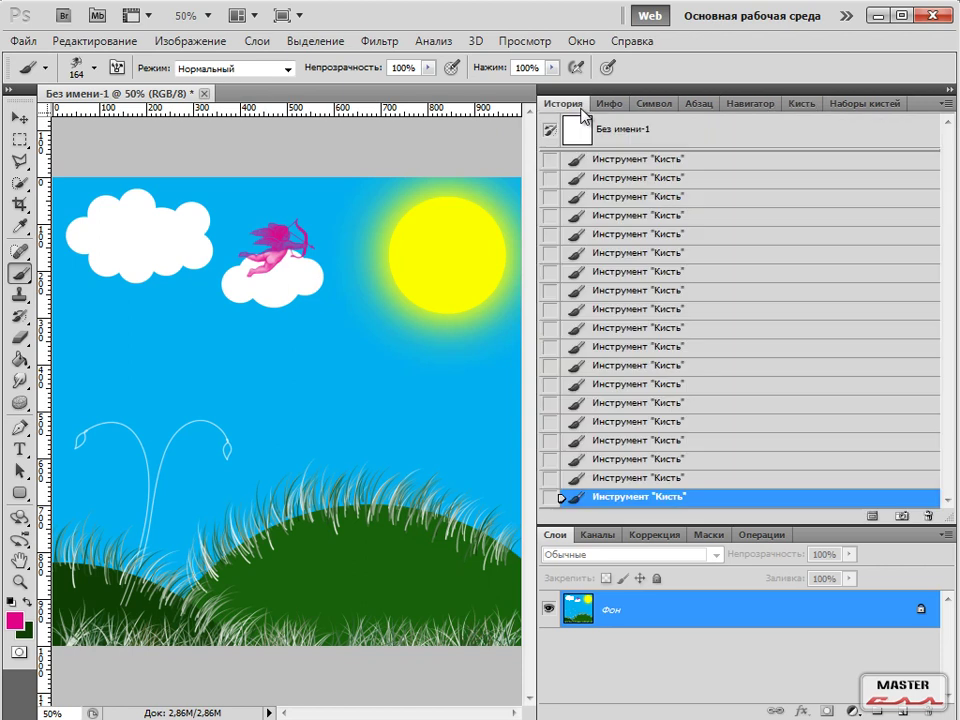
{"action": "left_click", "coordinate": [620, 478]}
{"action": "left_click", "coordinate": [628, 461]}
{"action": "left_click", "coordinate": [145, 237]}
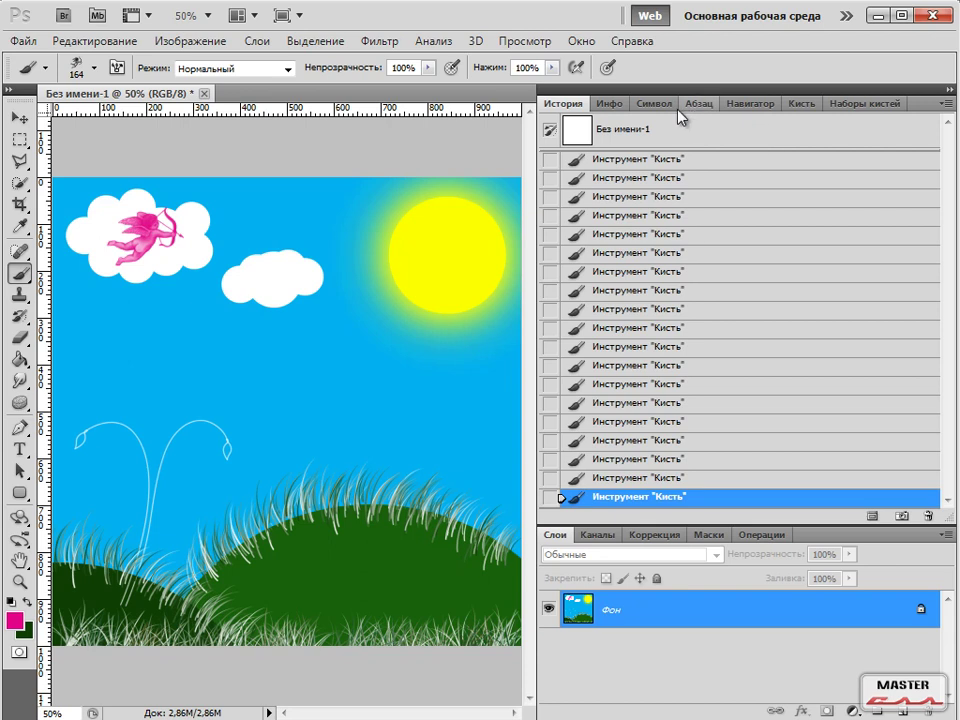
Display the info, the character formatting and the paragraph formatting settings.
{"action": "left_click", "coordinate": [607, 104]}
{"action": "left_click", "coordinate": [657, 104]}
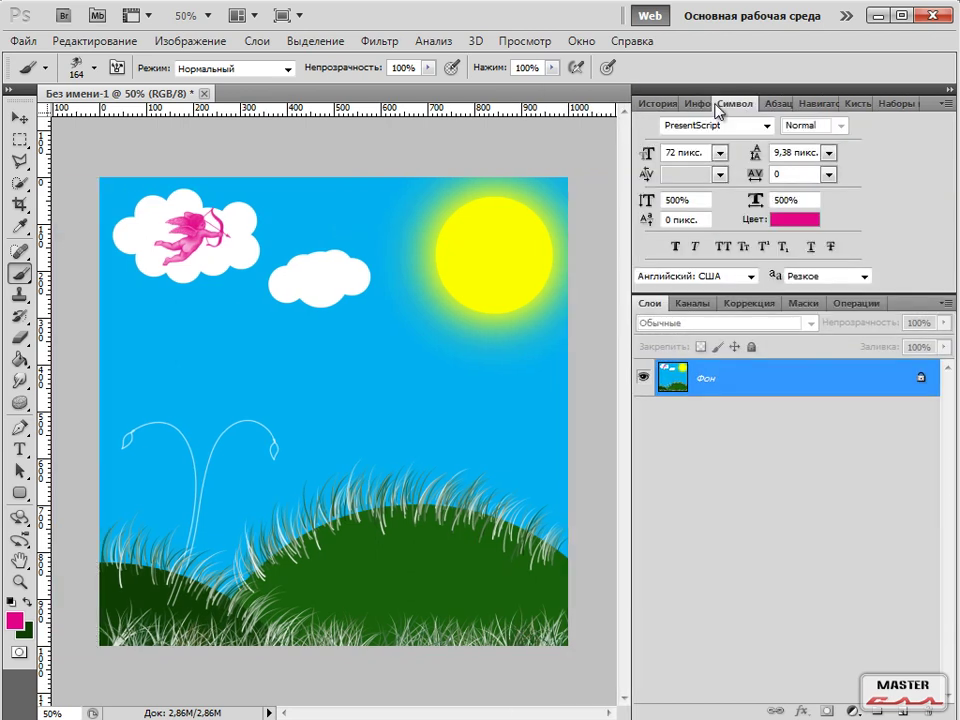
{"action": "left_click", "coordinate": [774, 105]}
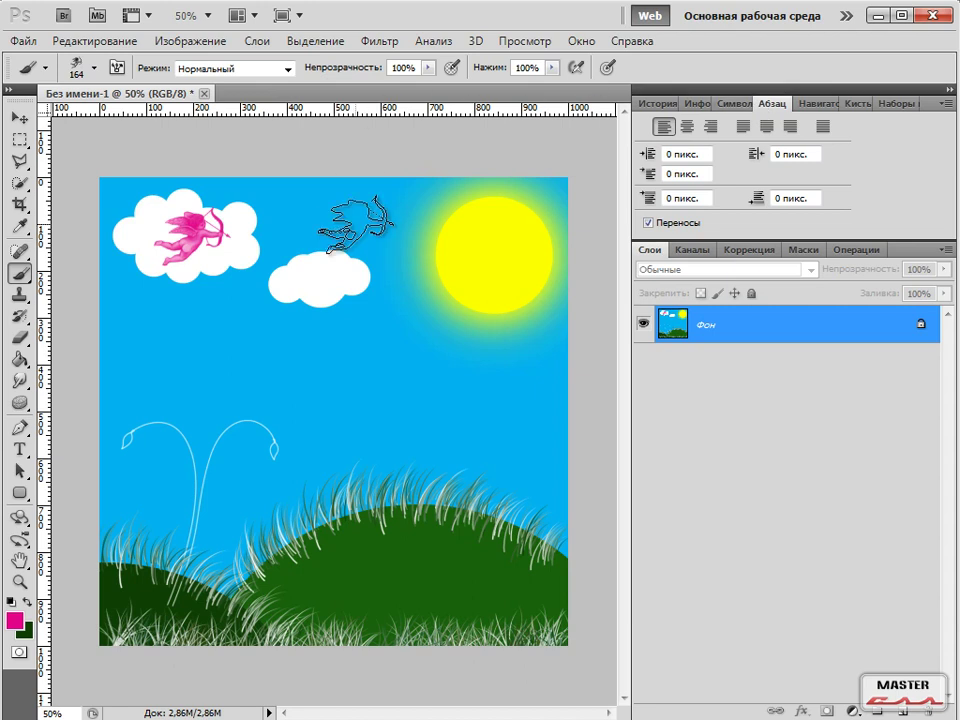
Choose the 106 px glossy heart tip from the brush presets.
{"action": "right_click", "coordinate": [369, 236]}
{"action": "mouse_move", "coordinate": [778, 492]}
{"action": "left_mouse_down"}
{"action": "mouse_move", "coordinate": [780, 538]}
{"action": "mouse_move", "coordinate": [793, 514]}
{"action": "left_mouse_up"}
{"action": "left_click", "coordinate": [653, 412]}
{"action": "left_click", "coordinate": [840, 420]}
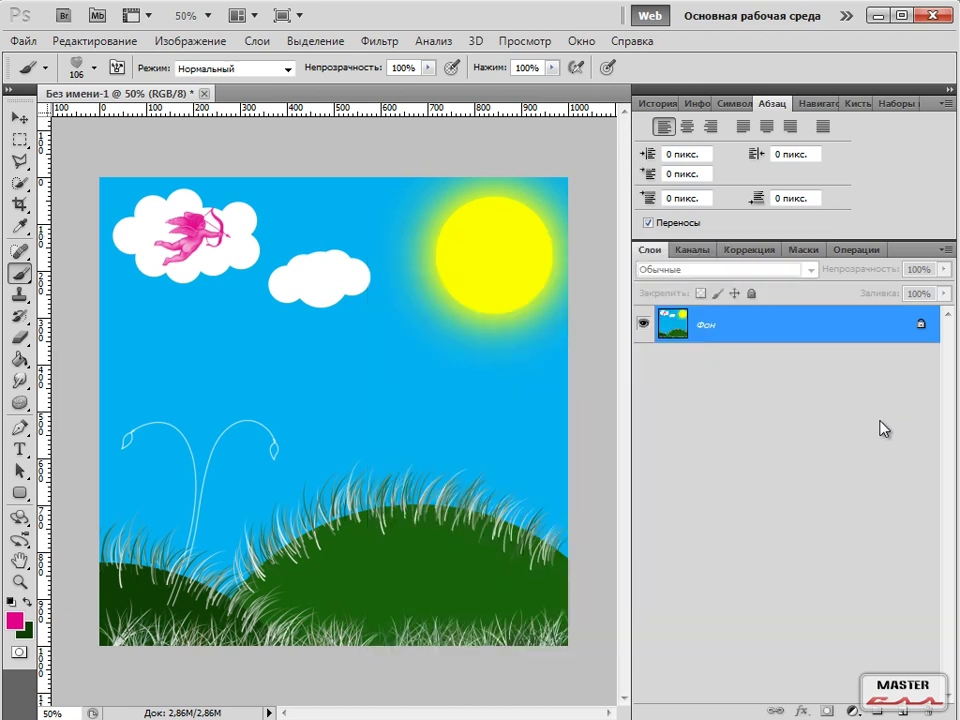
Display the heart brush's settings and turn its texture option on and back off.
{"action": "left_click", "coordinate": [858, 103]}
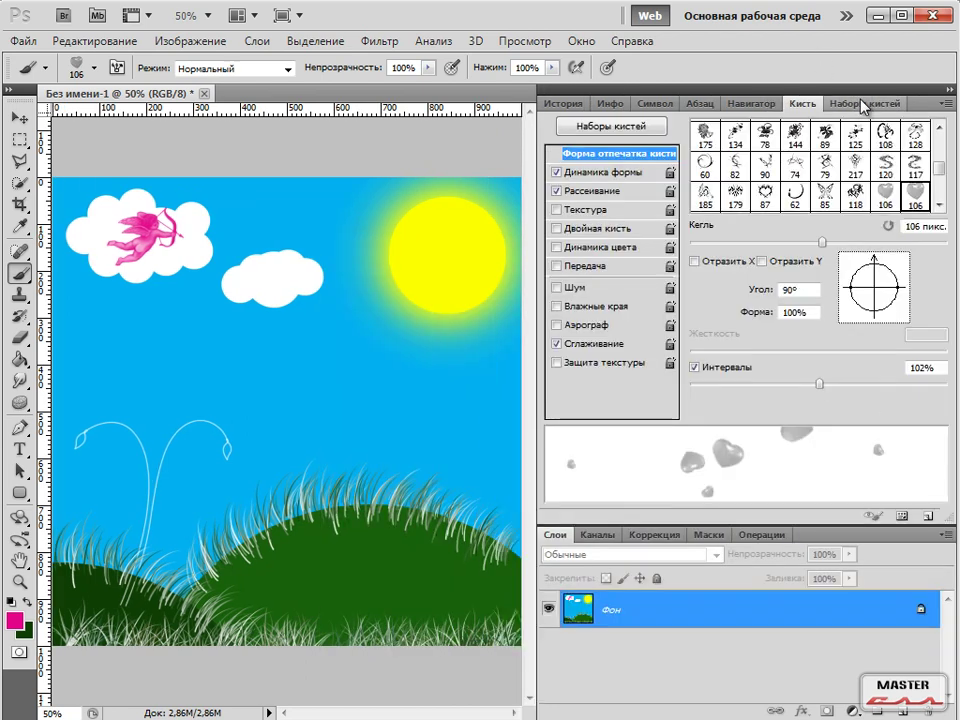
{"action": "left_click", "coordinate": [557, 210]}
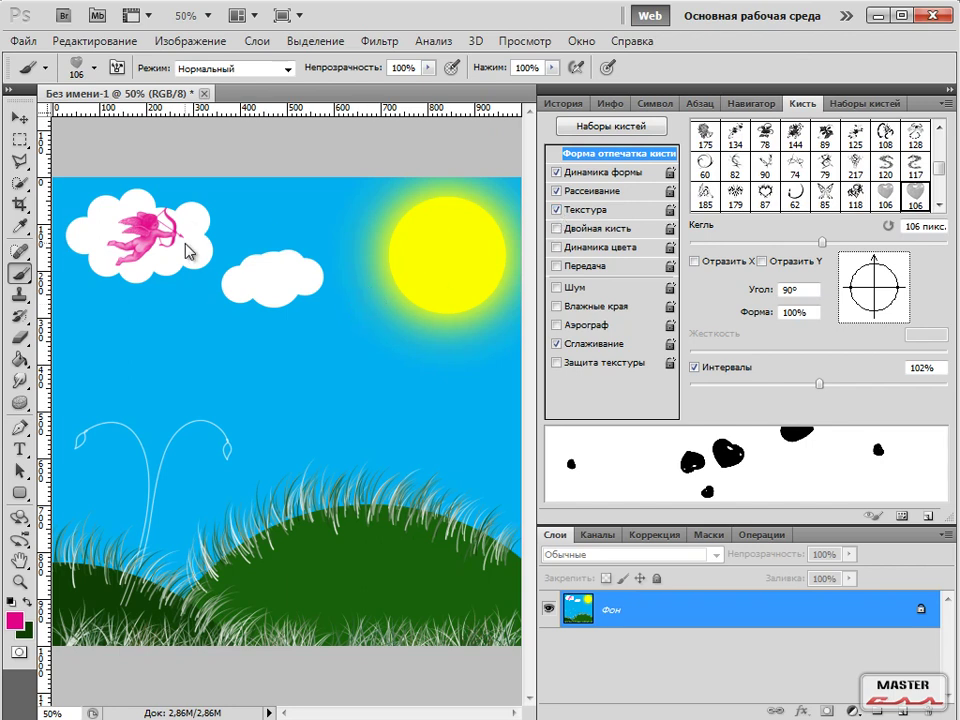
{"action": "left_click", "coordinate": [557, 210]}
Turn on Dual Brush for the heart tip, try it on the sky, and switch Dual Brush off again.
{"action": "left_click", "coordinate": [557, 229]}
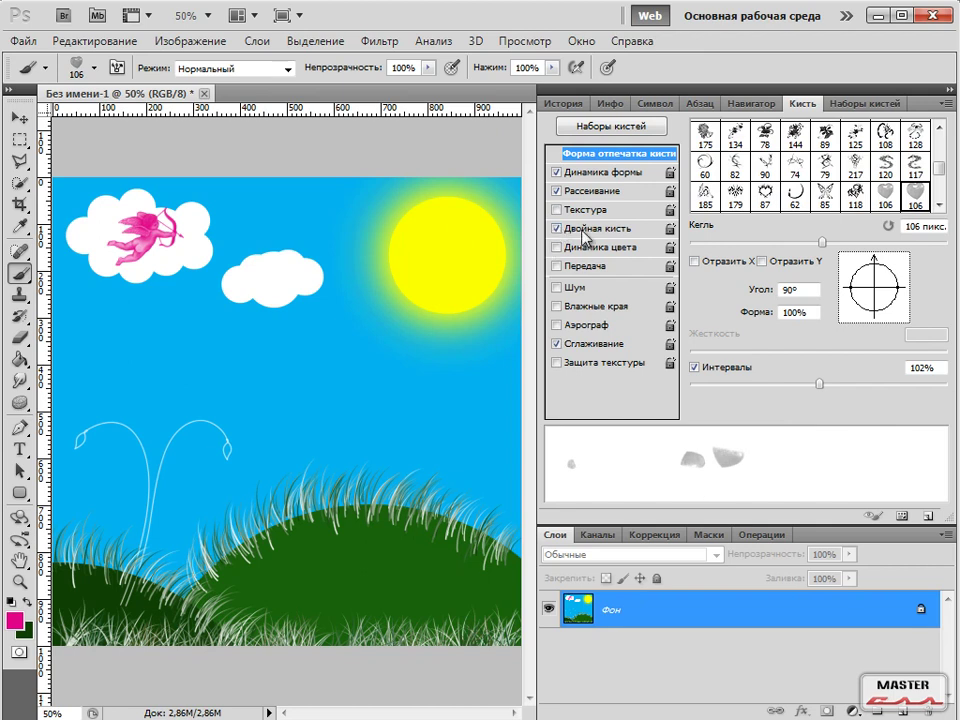
{"action": "left_click", "coordinate": [585, 229]}
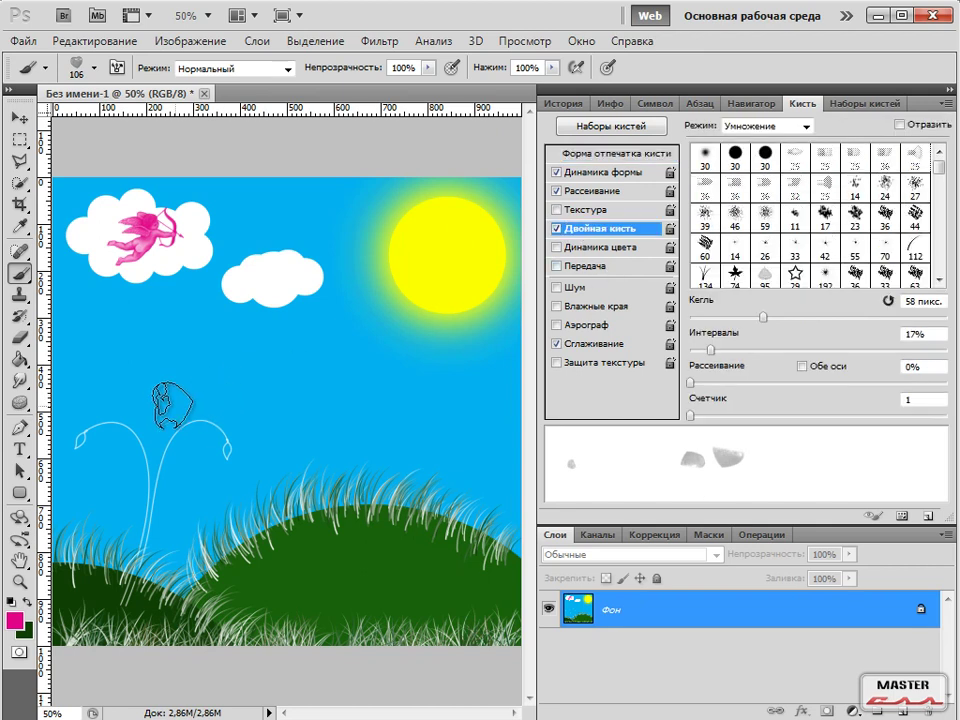
{"action": "left_click", "coordinate": [161, 388]}
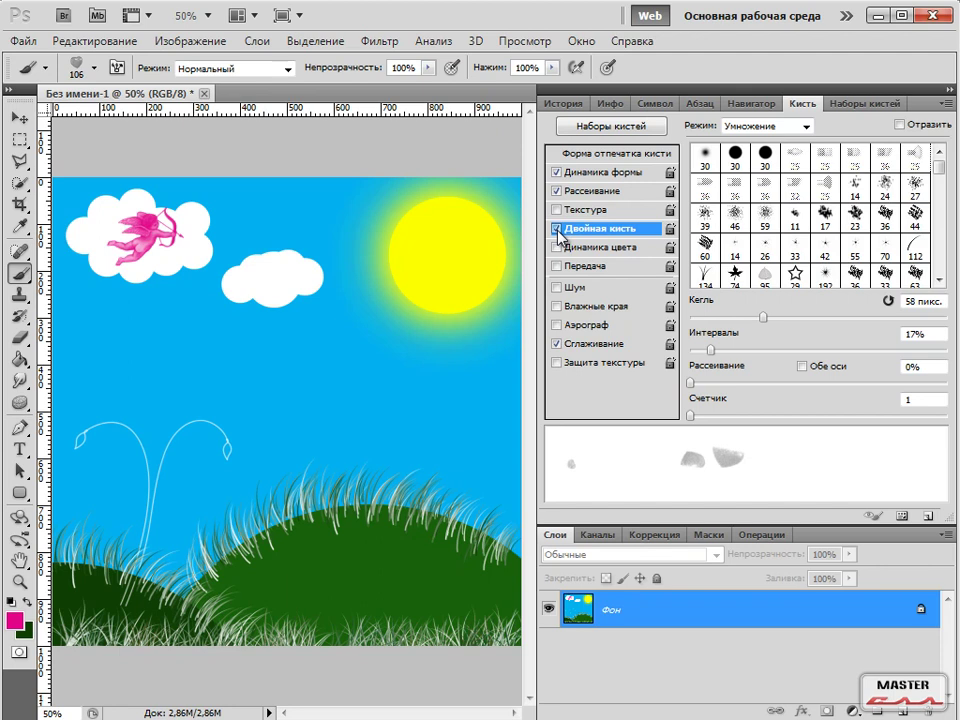
{"action": "left_click", "coordinate": [557, 229]}
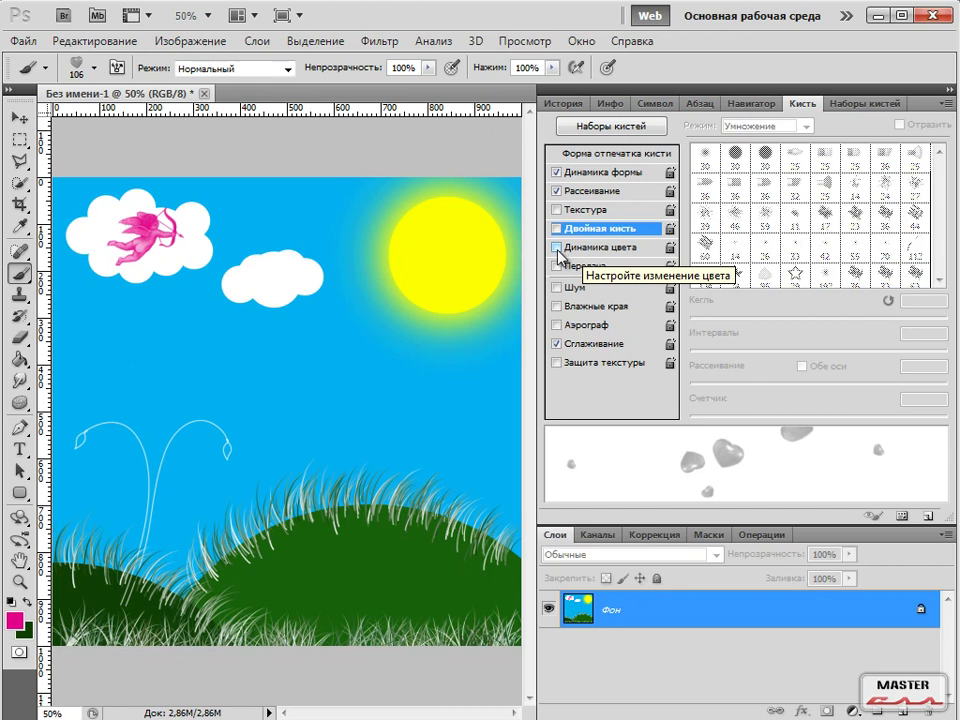
Enable colour dynamics for the heart brush and set its tip spacing to 20%.
{"action": "left_click", "coordinate": [557, 247]}
{"action": "left_click", "coordinate": [630, 250]}
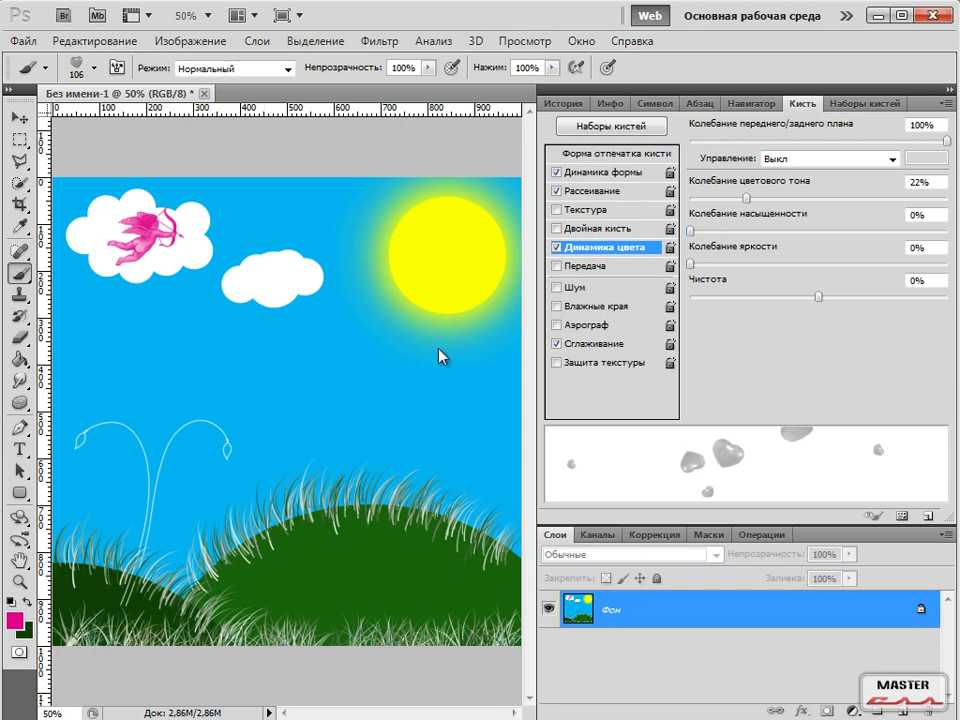
{"action": "left_click", "coordinate": [609, 175]}
{"action": "left_click", "coordinate": [606, 190]}
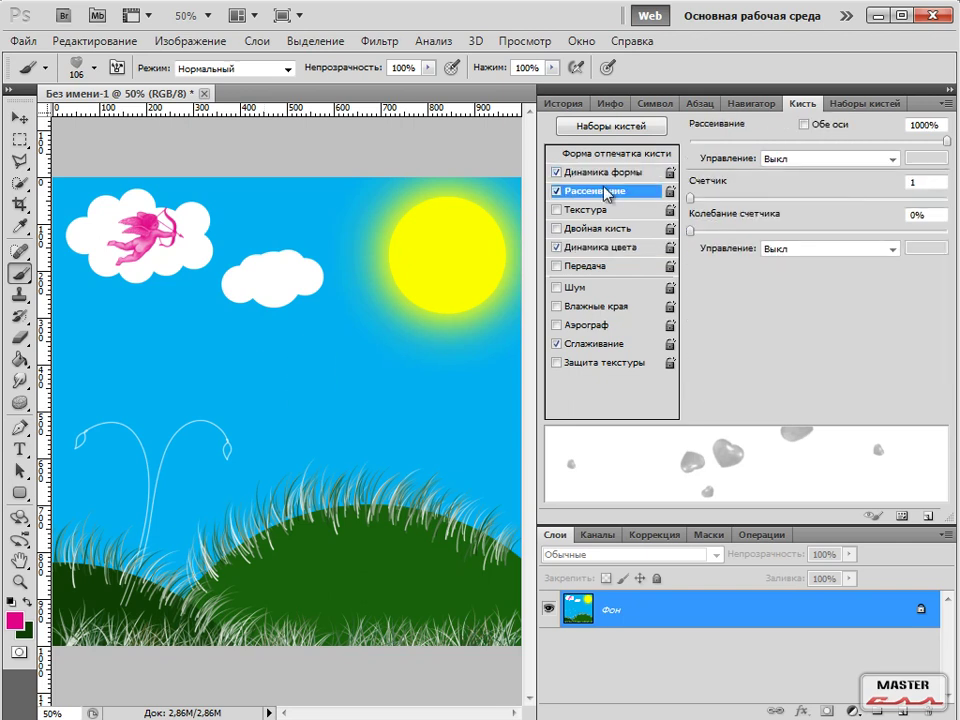
{"action": "left_click", "coordinate": [606, 155]}
{"action": "mouse_move", "coordinate": [818, 384]}
{"action": "left_mouse_down"}
{"action": "mouse_move", "coordinate": [714, 384]}
{"action": "mouse_move", "coordinate": [735, 385]}
{"action": "mouse_move", "coordinate": [687, 394]}
{"action": "mouse_move", "coordinate": [716, 401]}
{"action": "left_mouse_up"}
Choose the 95 px leaf tip from the brush presets.
{"action": "right_click", "coordinate": [233, 259]}
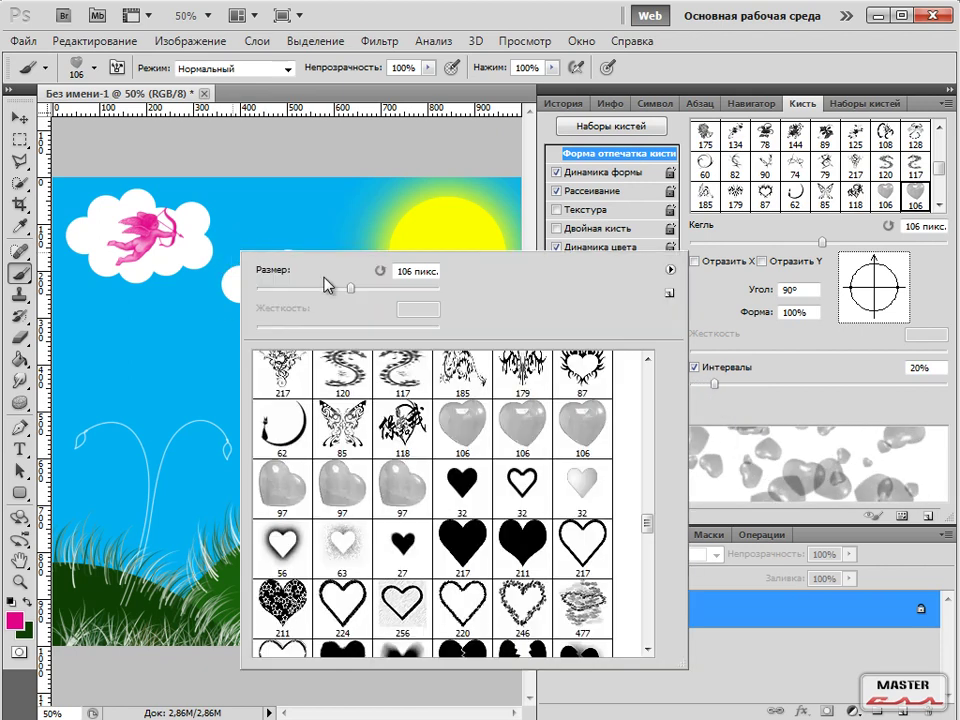
{"action": "left_click_drag", "start_coordinate": [645, 527], "coordinate": [655, 400]}
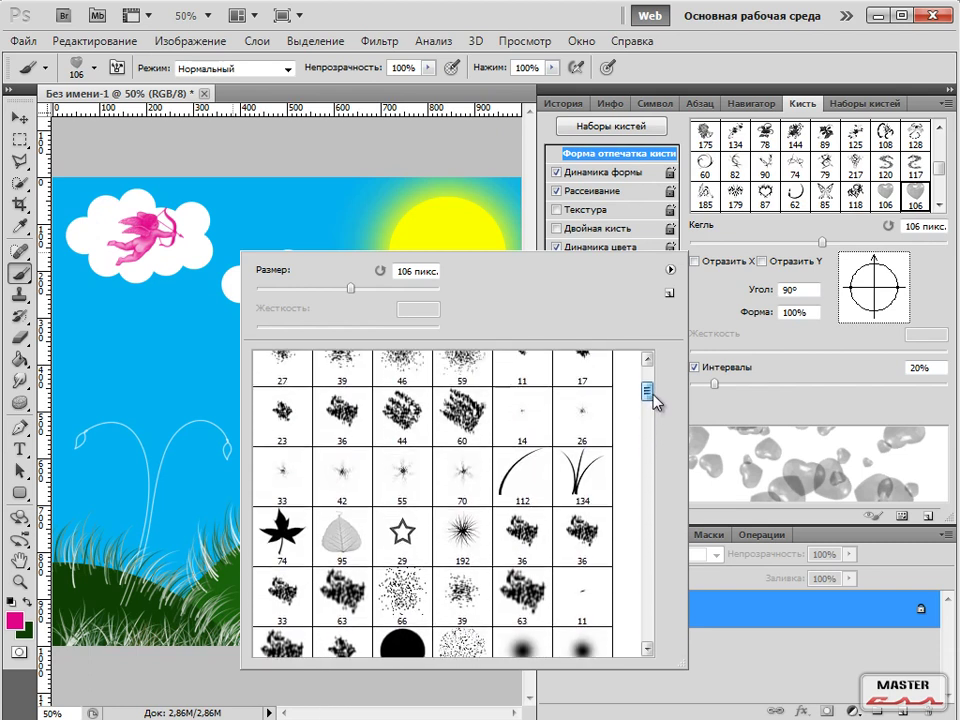
{"action": "left_click", "coordinate": [342, 535]}
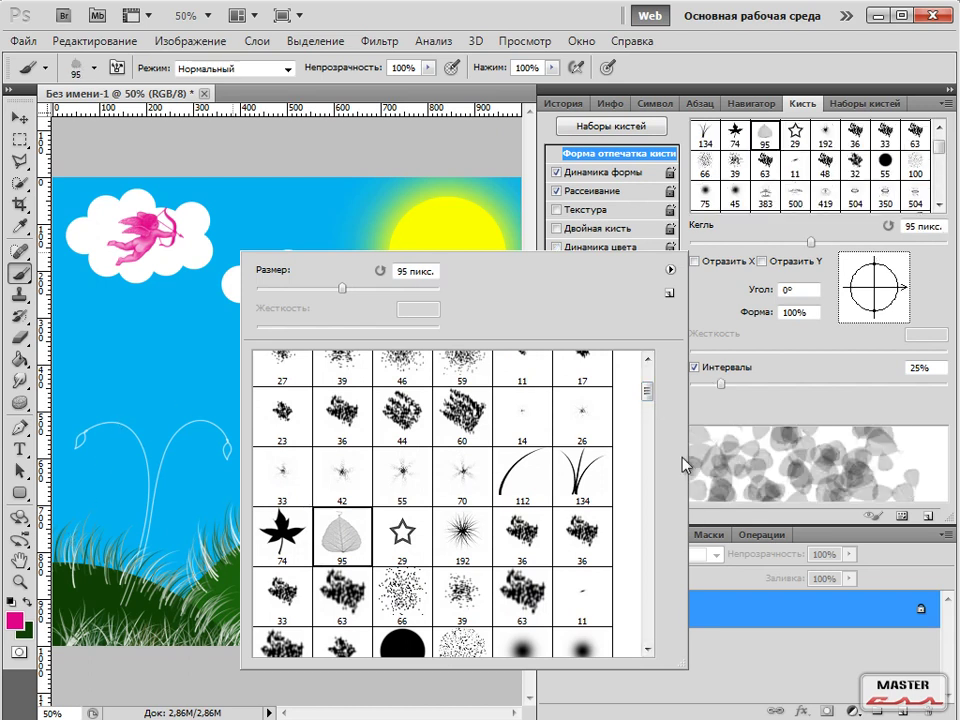
Choose the thin-rayed 491 px starburst tip and set its size to 20 px.
{"action": "left_click_drag", "start_coordinate": [650, 394], "coordinate": [663, 624]}
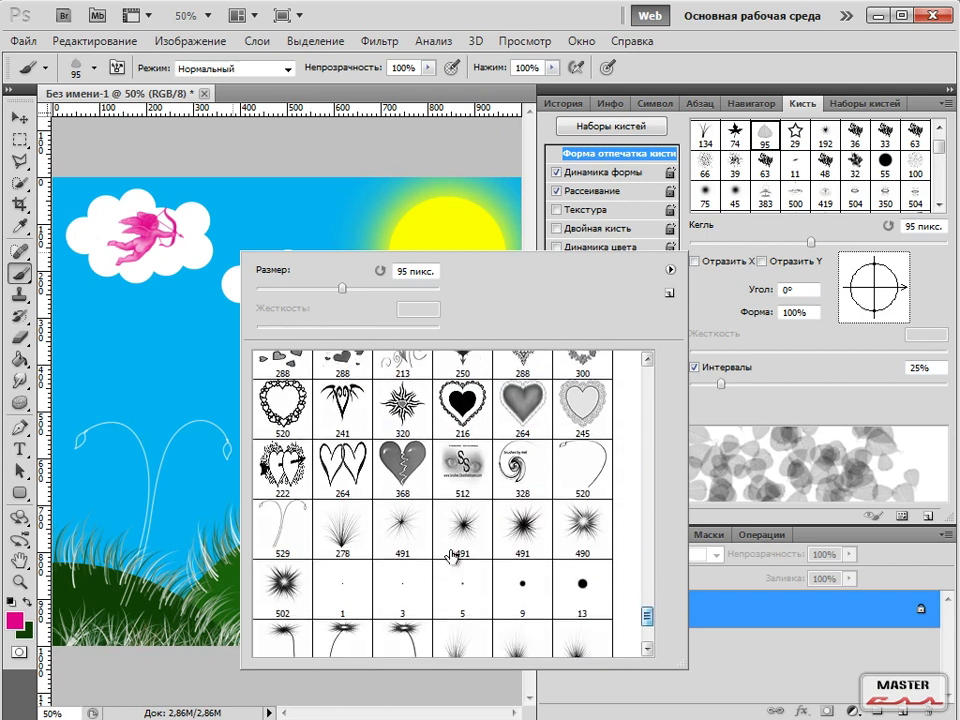
{"action": "left_click", "coordinate": [401, 535]}
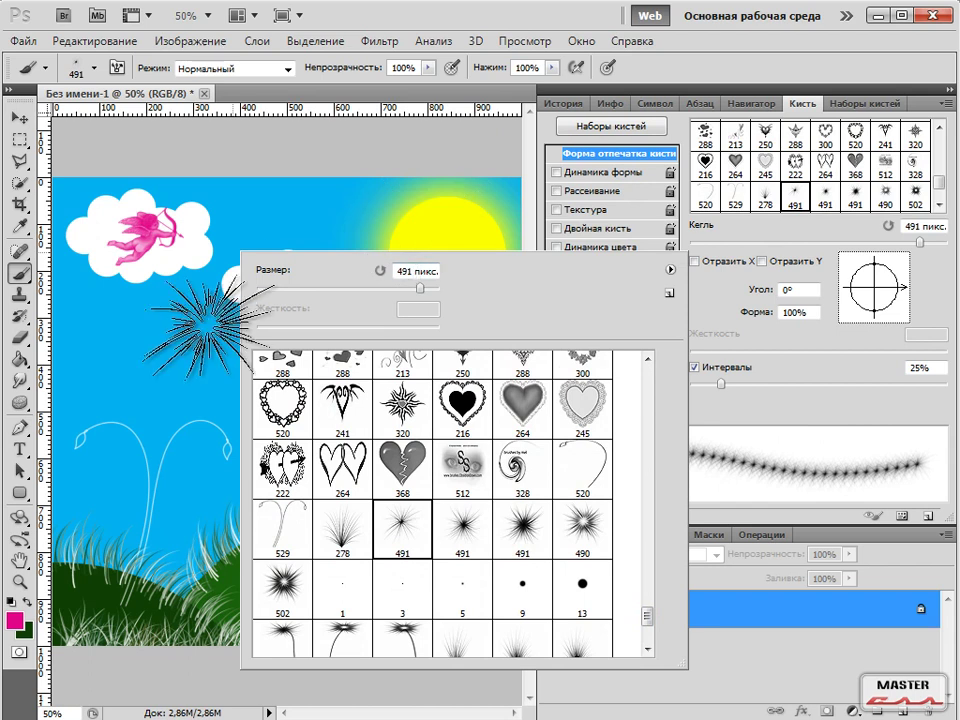
{"action": "left_click_drag", "start_coordinate": [415, 272], "coordinate": [397, 276]}
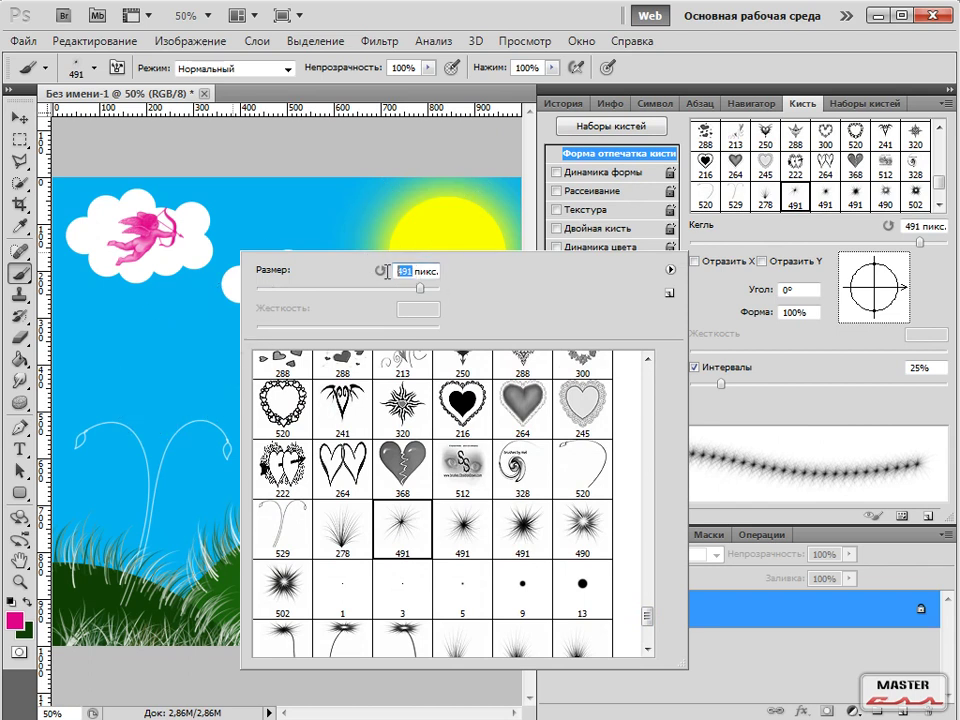
{"action": "type", "text": "20"}
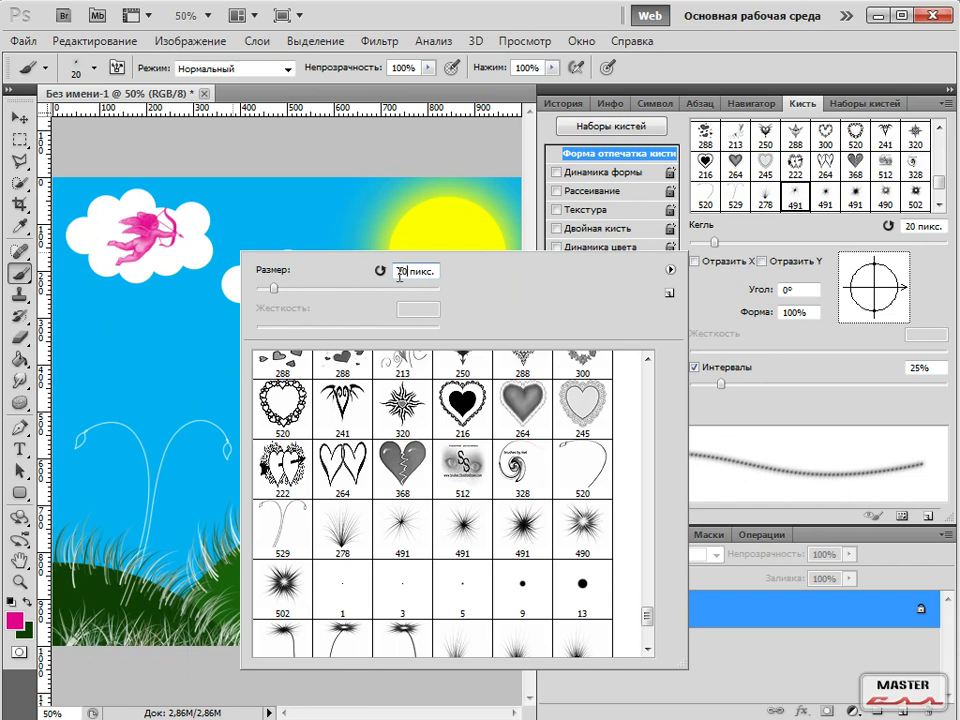
Try a 50 px size for the starburst brush and replace it with 100 px.
{"action": "type", "text": "50"}
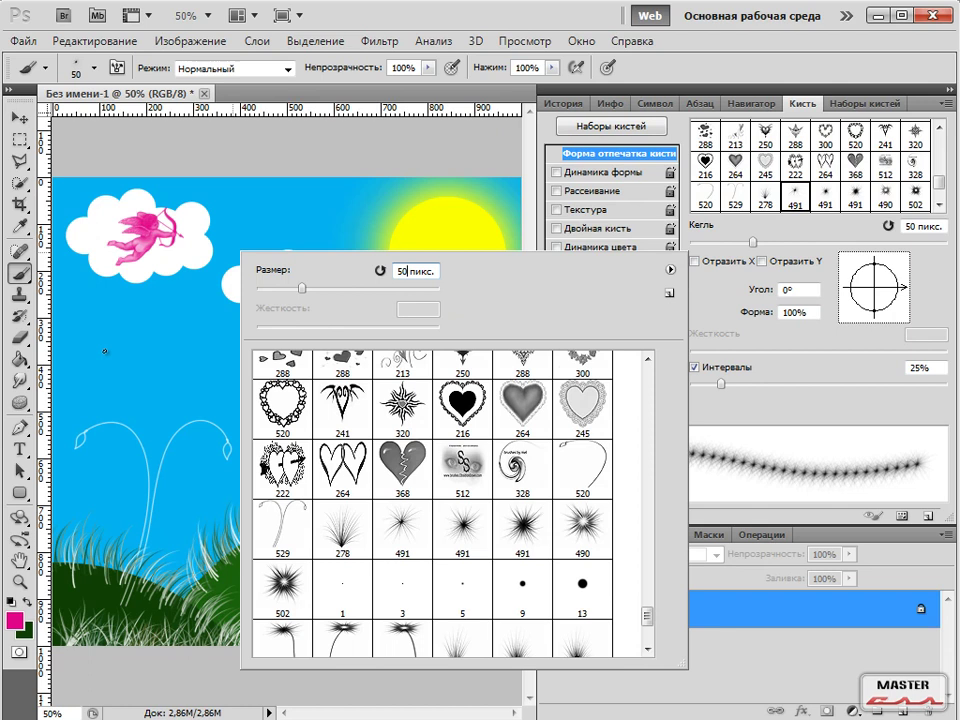
{"action": "key", "text": "Return"}
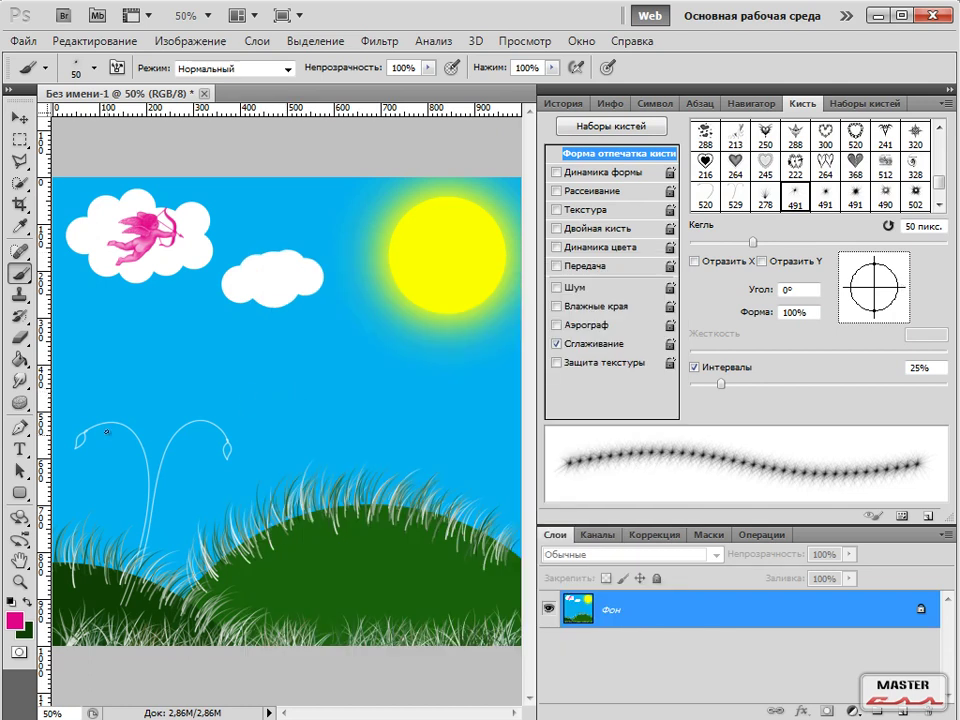
{"action": "right_click", "coordinate": [175, 337]}
{"action": "double_click", "coordinate": [331, 354]}
{"action": "type", "text": "100 пикс."}
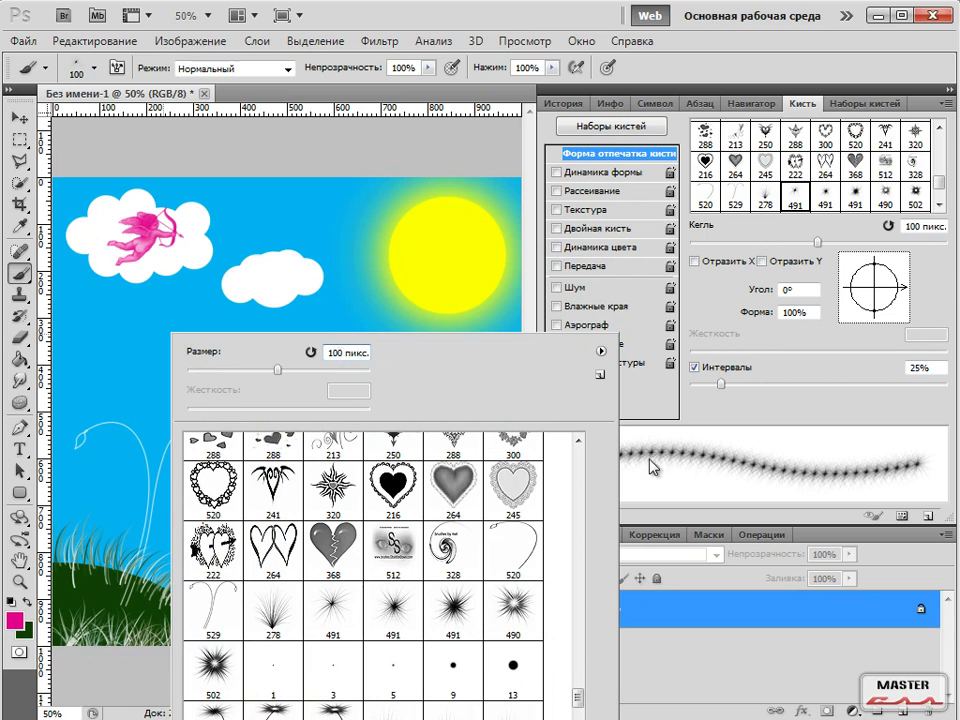
{"action": "key", "text": "Return"}
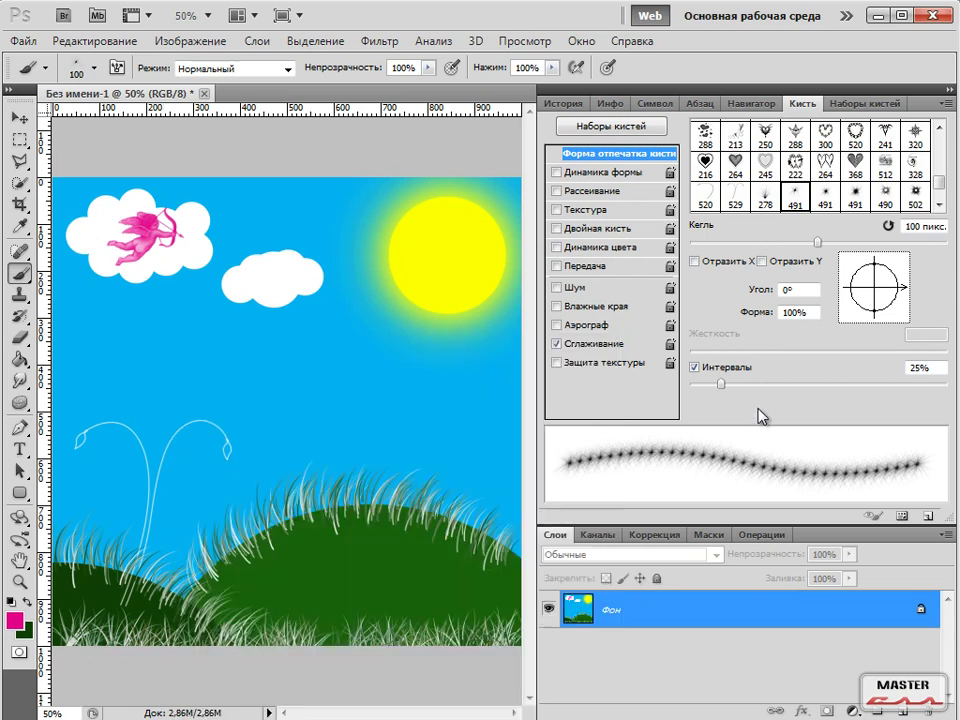
Enable shape dynamics and scattering for the starburst brush, with the tip spacing set to 49%.
{"action": "left_click", "coordinate": [598, 172]}
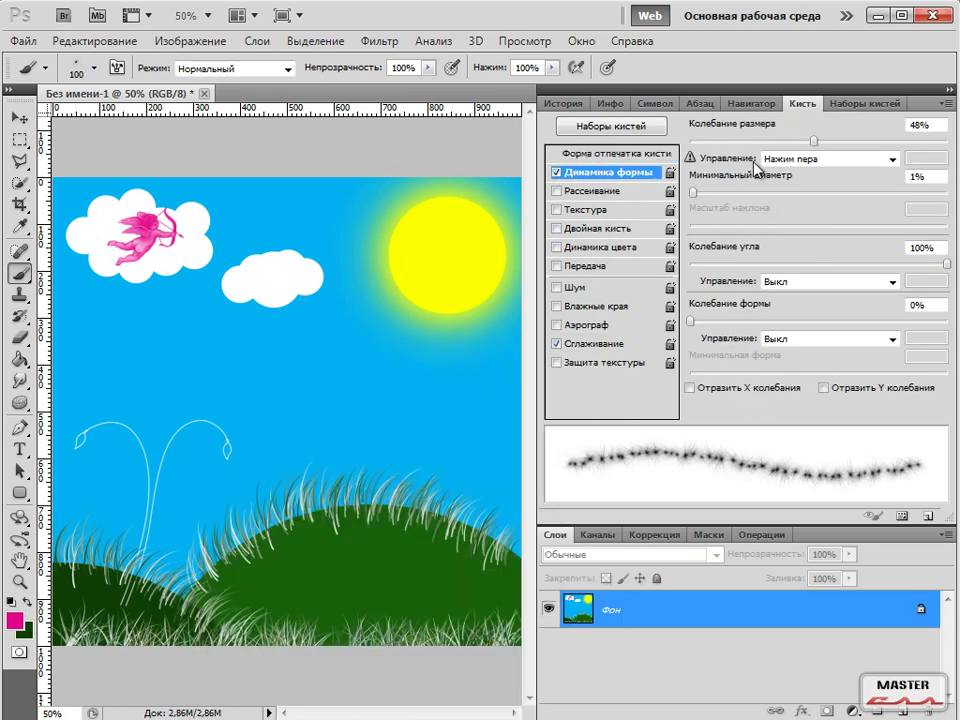
{"action": "left_click", "coordinate": [612, 153]}
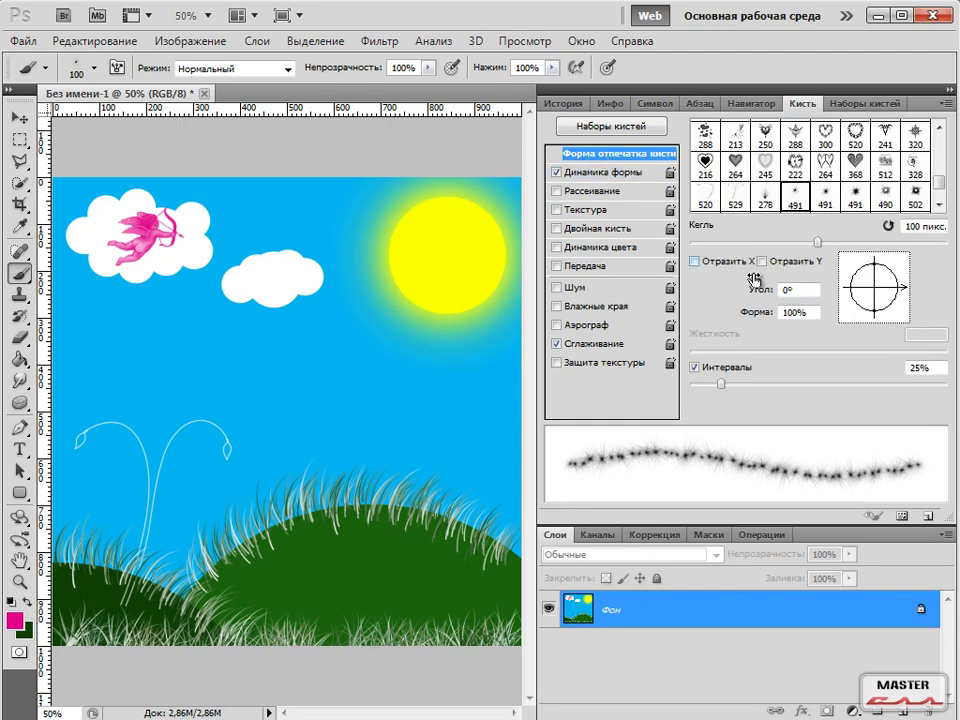
{"action": "left_click_drag", "start_coordinate": [720, 385], "coordinate": [748, 388]}
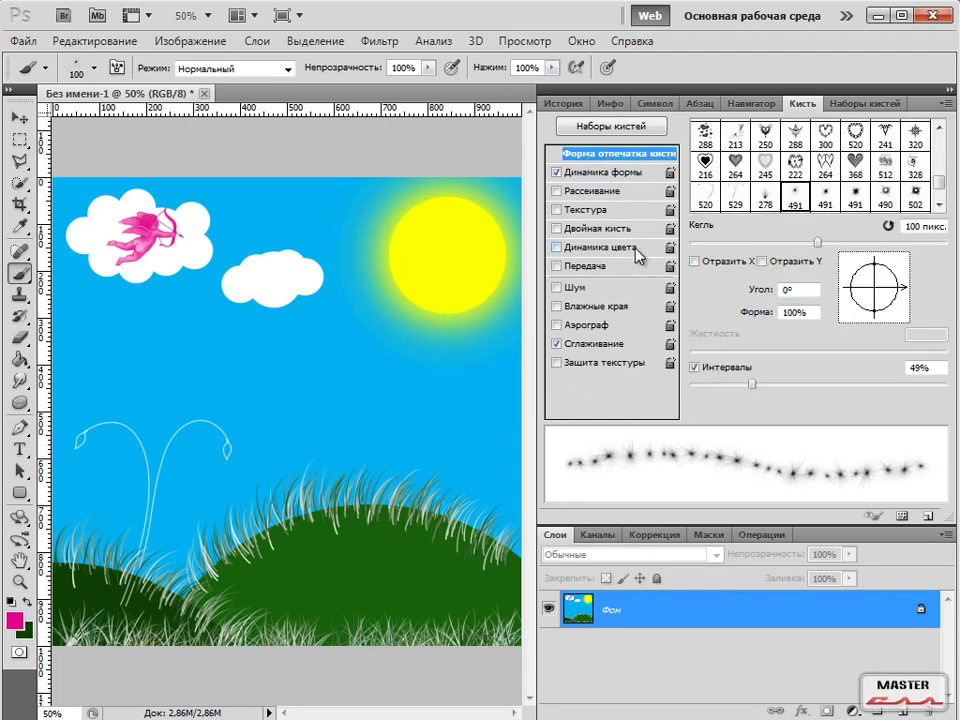
{"action": "left_click", "coordinate": [606, 192]}
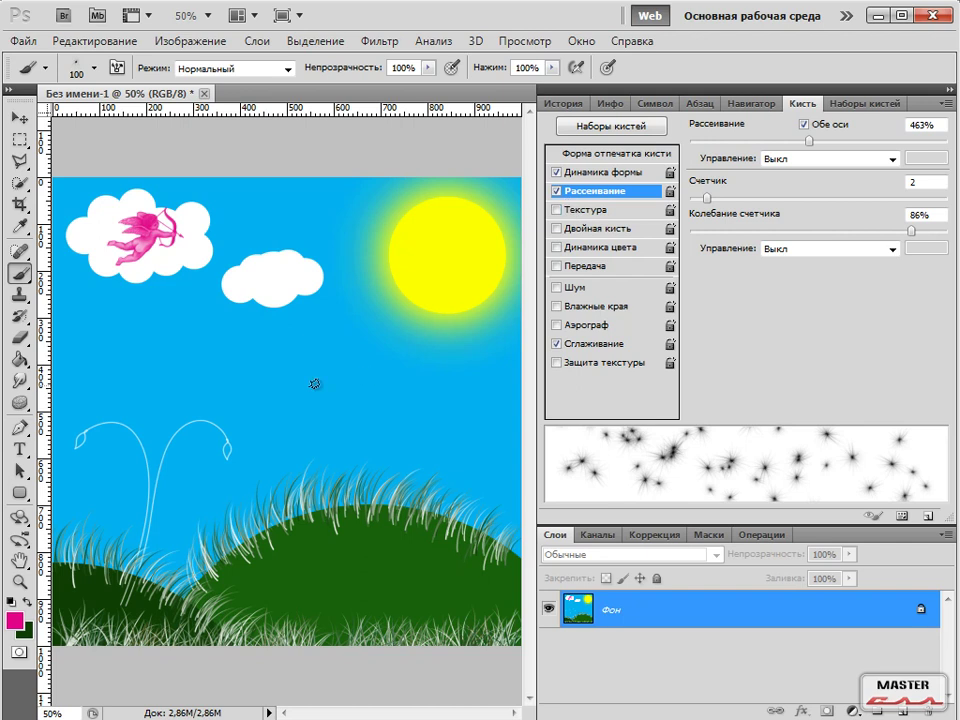
Paint a trial stroke of scattered pink starbursts across the sky and undo it.
{"action": "mouse_move", "coordinate": [98, 386]}
{"action": "left_mouse_down"}
{"action": "mouse_move", "coordinate": [150, 380]}
{"action": "mouse_move", "coordinate": [297, 395]}
{"action": "mouse_move", "coordinate": [460, 385]}
{"action": "left_mouse_up"}
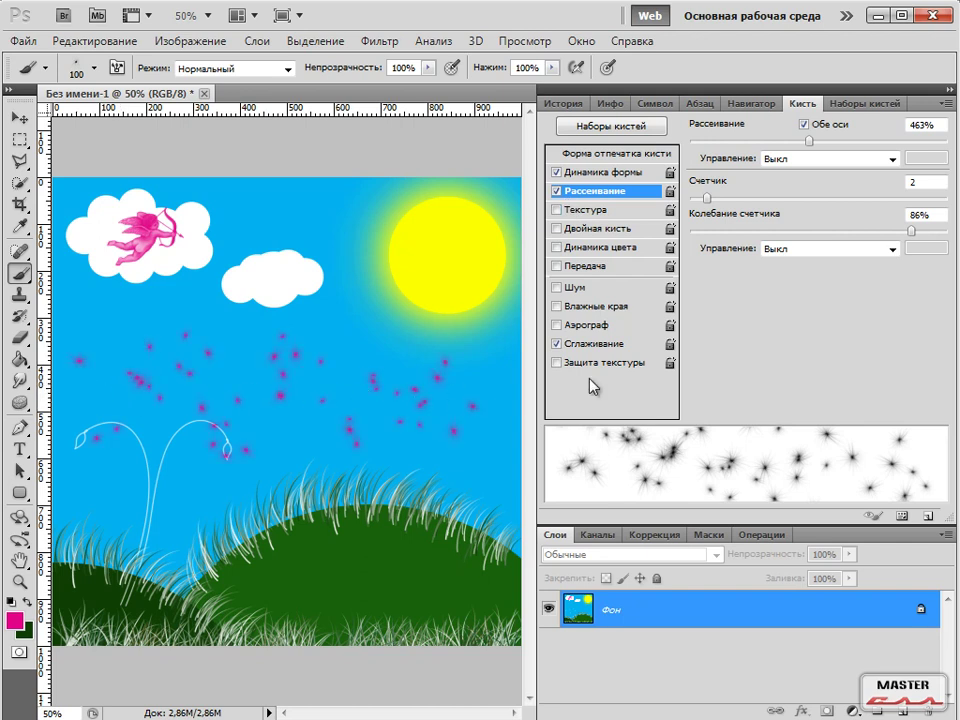
{"action": "key", "text": "ctrl+z"}
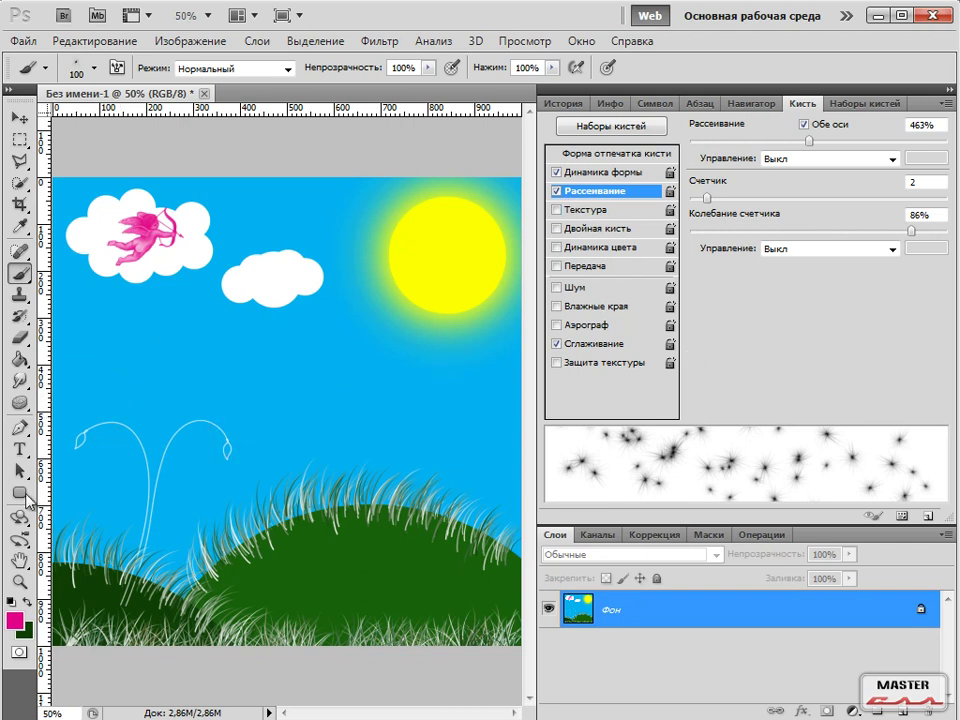
Enable colour dynamics with 58% hue, 17% saturation and 53% brightness jitter, and paint scattered multicoloured starbursts across the sky below the clouds.
{"action": "left_click", "coordinate": [624, 247]}
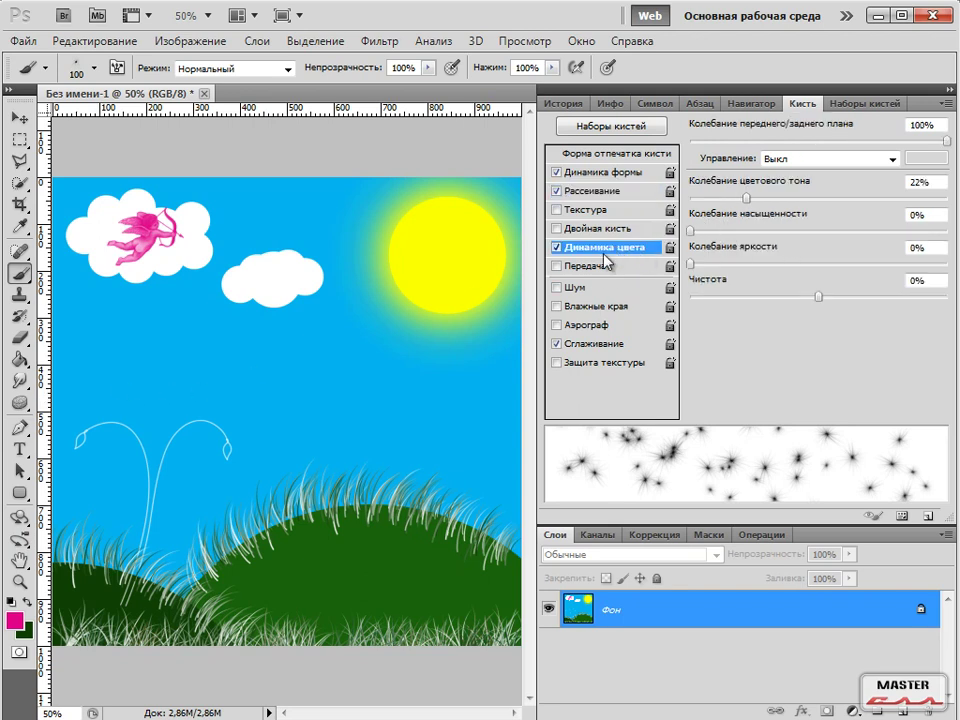
{"action": "left_click_drag", "start_coordinate": [748, 200], "coordinate": [780, 200]}
{"action": "left_click_drag", "start_coordinate": [690, 231], "coordinate": [742, 232]}
{"action": "left_click_drag", "start_coordinate": [779, 198], "coordinate": [838, 198]}
{"action": "left_click_drag", "start_coordinate": [710, 231], "coordinate": [826, 264]}
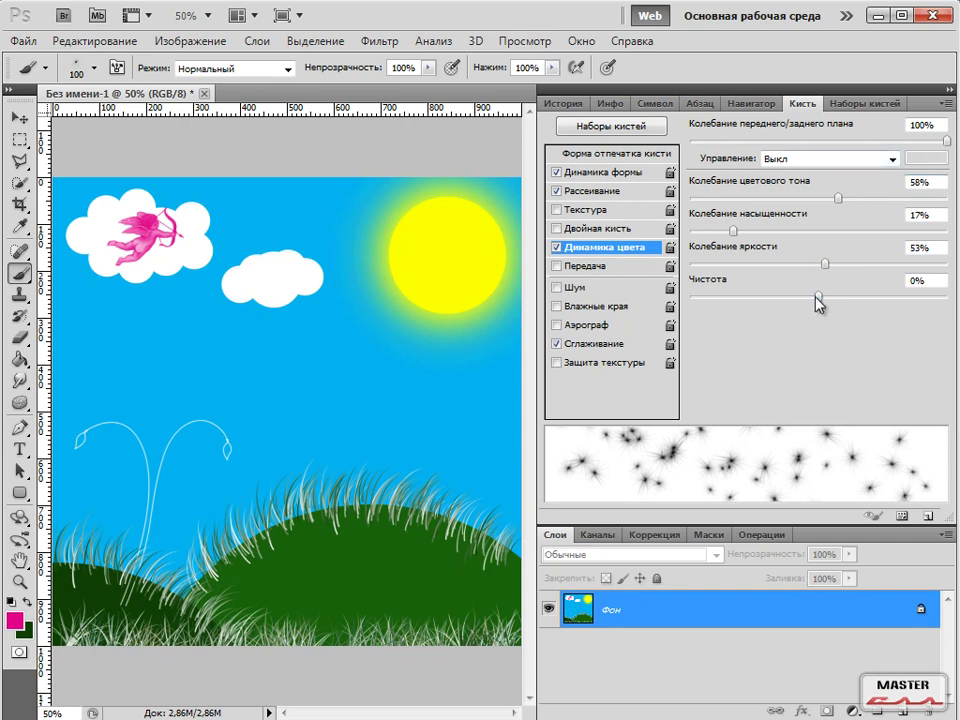
{"action": "mouse_move", "coordinate": [829, 296]}
{"action": "left_mouse_down"}
{"action": "mouse_move", "coordinate": [799, 297]}
{"action": "mouse_move", "coordinate": [819, 295]}
{"action": "left_mouse_up"}
{"action": "mouse_move", "coordinate": [107, 373]}
{"action": "left_mouse_down"}
{"action": "mouse_move", "coordinate": [157, 361]}
{"action": "mouse_move", "coordinate": [315, 395]}
{"action": "mouse_move", "coordinate": [430, 397]}
{"action": "mouse_move", "coordinate": [480, 365]}
{"action": "left_mouse_up"}
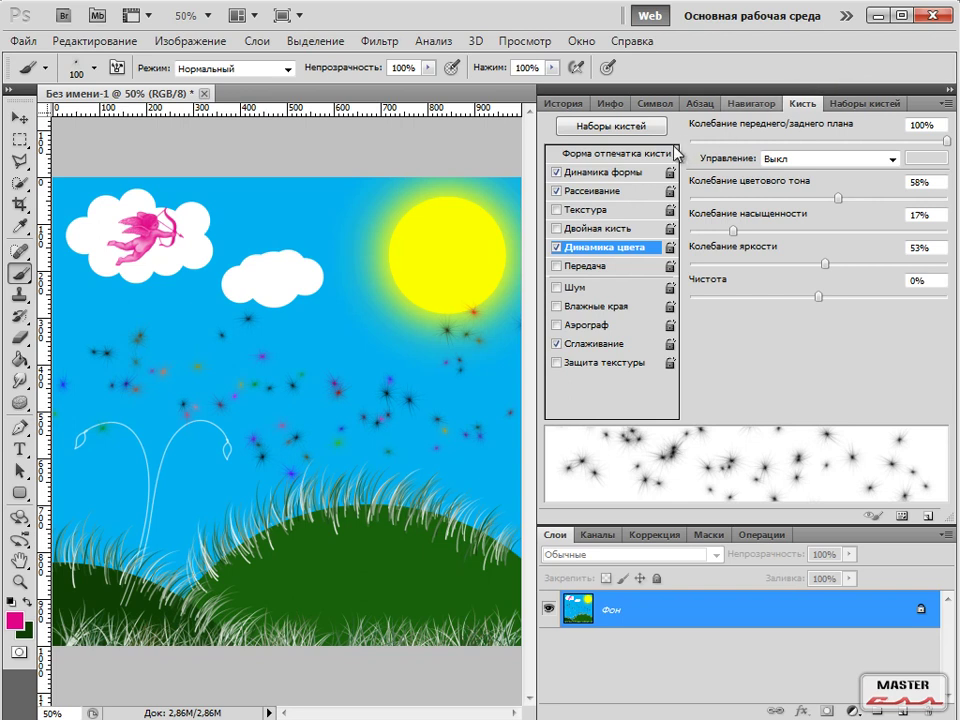
{"action": "mouse_move", "coordinate": [540, 150]}
{"action": "left_mouse_down"}
{"action": "mouse_move", "coordinate": [562, 395]}
{"action": "mouse_move", "coordinate": [696, 367]}
{"action": "mouse_move", "coordinate": [725, 180]}
{"action": "mouse_move", "coordinate": [705, 130]}
{"action": "mouse_move", "coordinate": [548, 172]}
{"action": "left_mouse_up"}
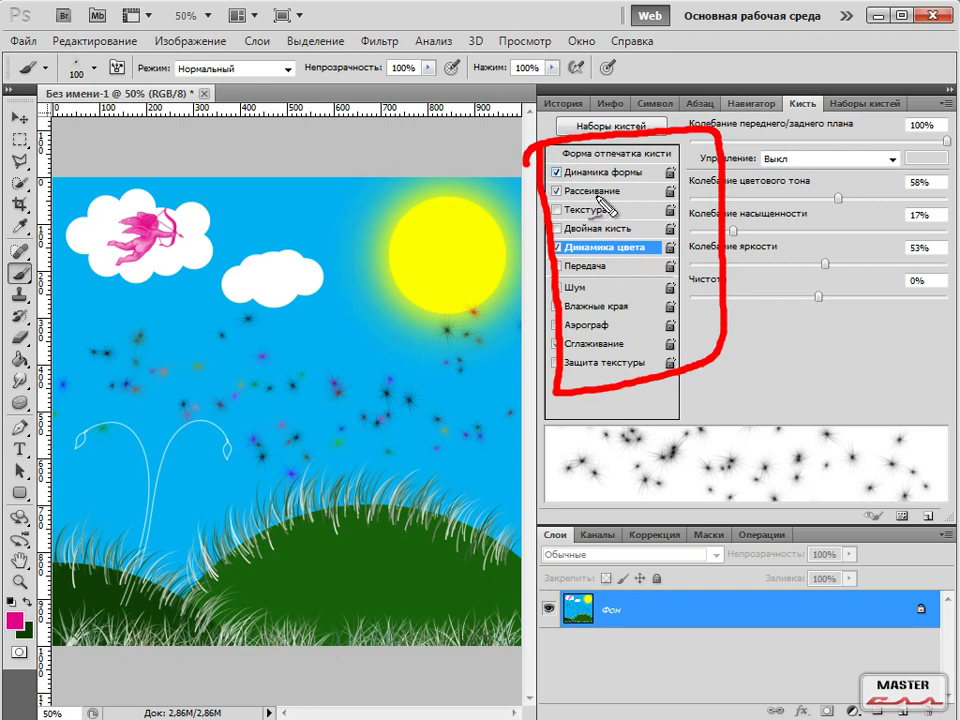
{"action": "key", "text": "Escape"}
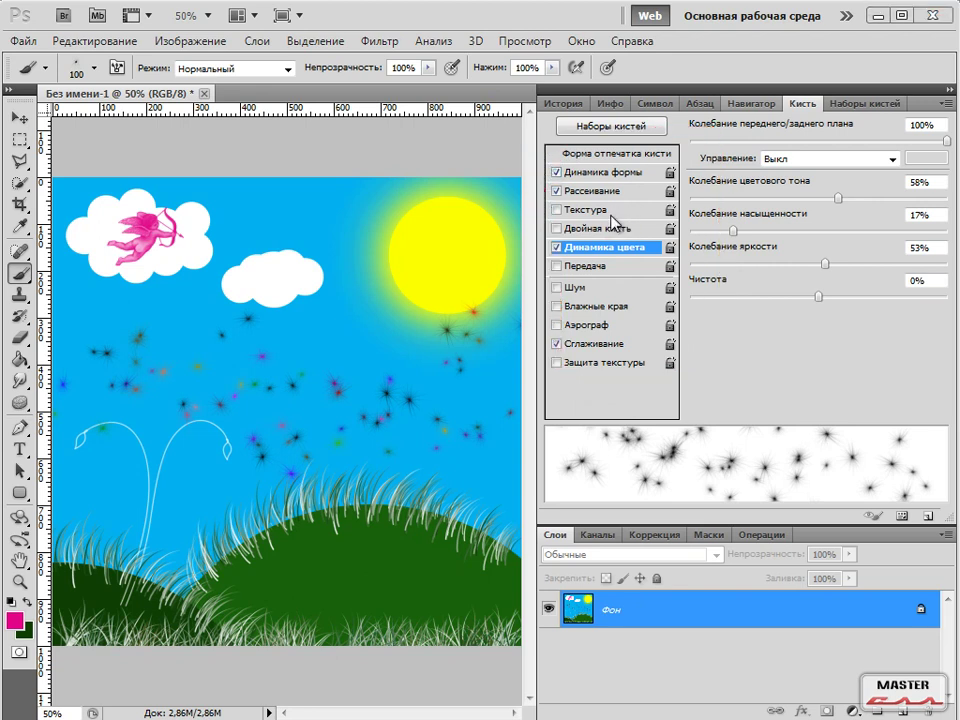